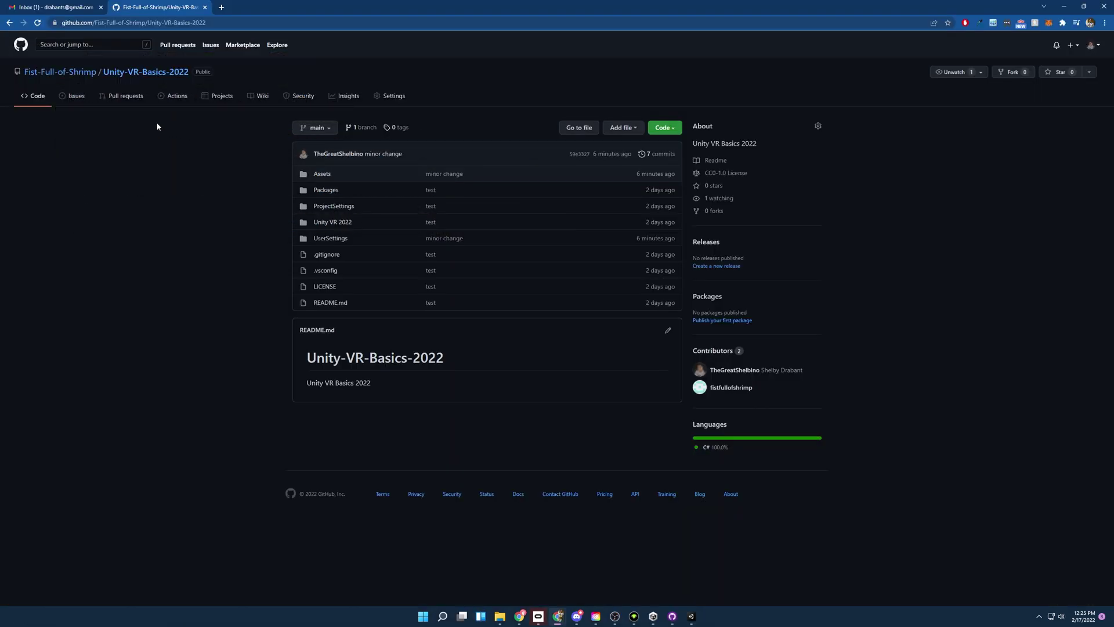
Download the Unity-VR-Basics-2022 repository as a ZIP archive.
left_click(675, 131)
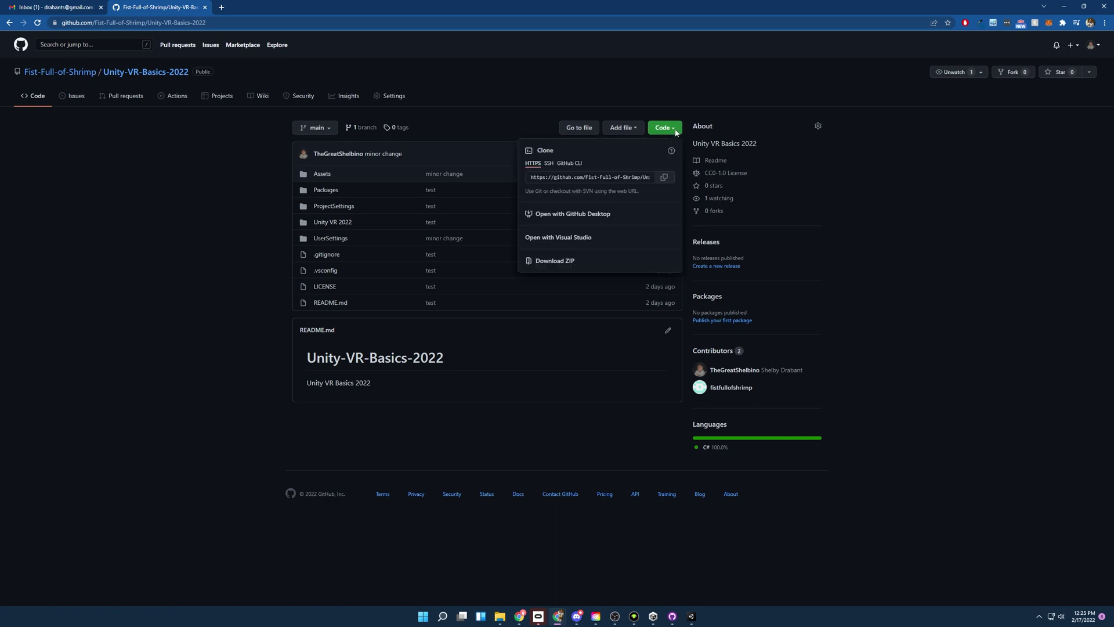
left_click(555, 261)
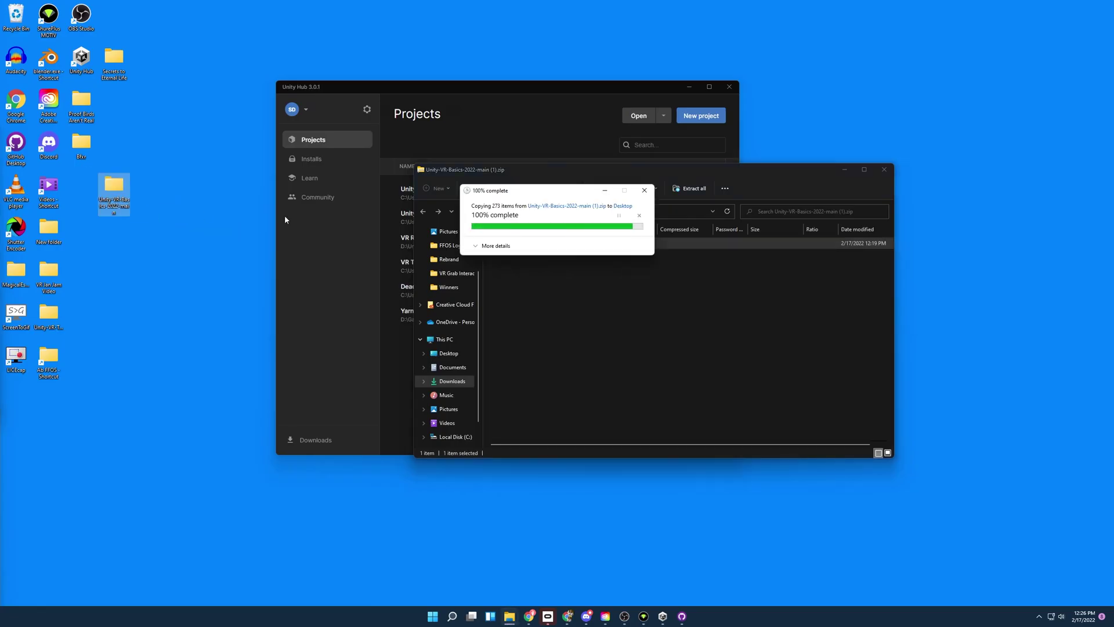
In Unity Hub, add the extracted Unity-VR-Basics-2022-main folder as a project from disk and open it.
left_click(285, 219)
left_click(663, 116)
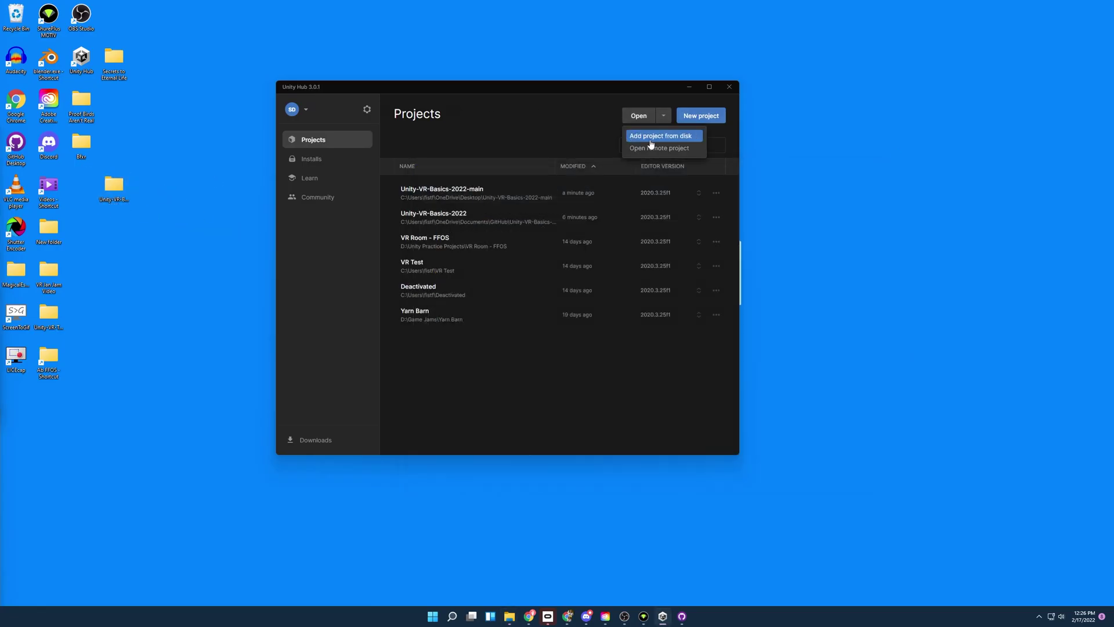
left_click(666, 132)
left_click(396, 217)
left_click(710, 382)
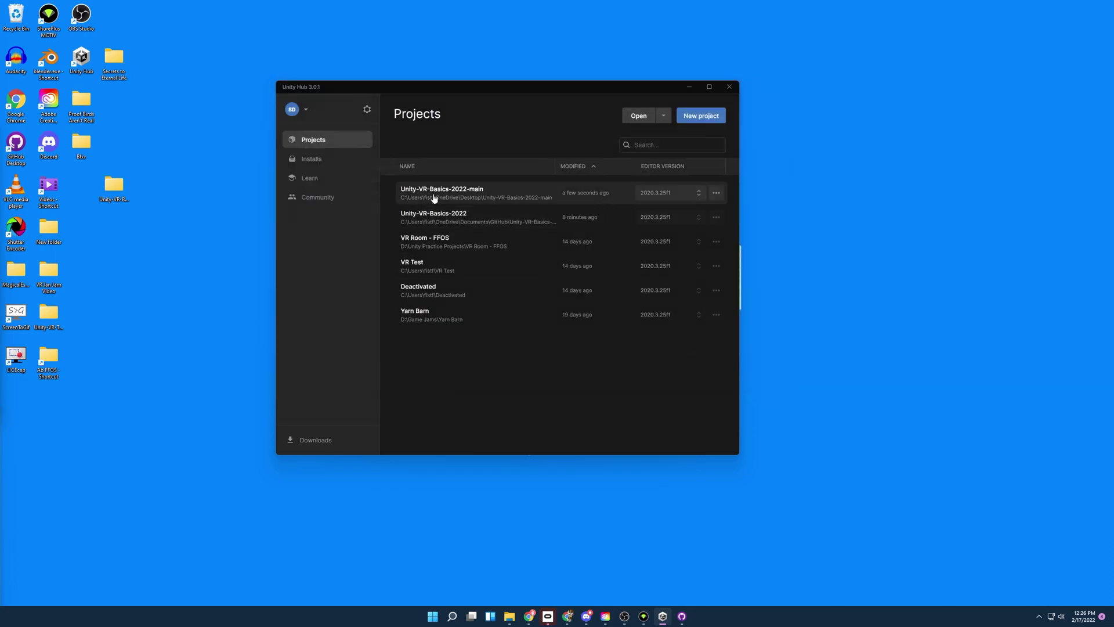
left_click(540, 208)
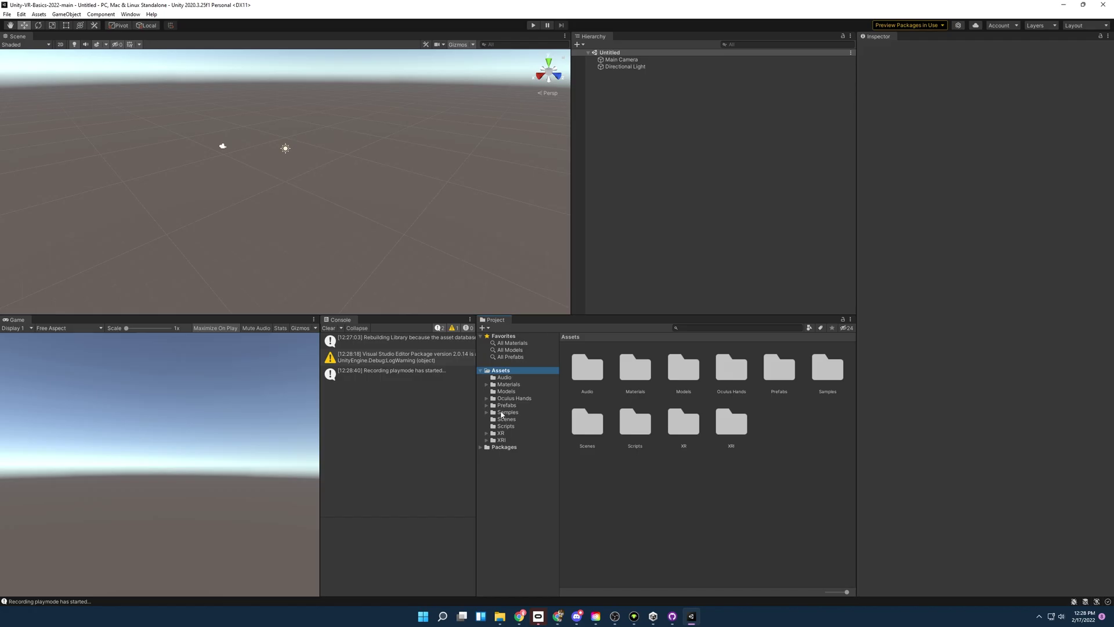
Open the Part 6 Teleportation scene from the project's Scenes folder.
left_click(503, 420)
double_click(579, 373)
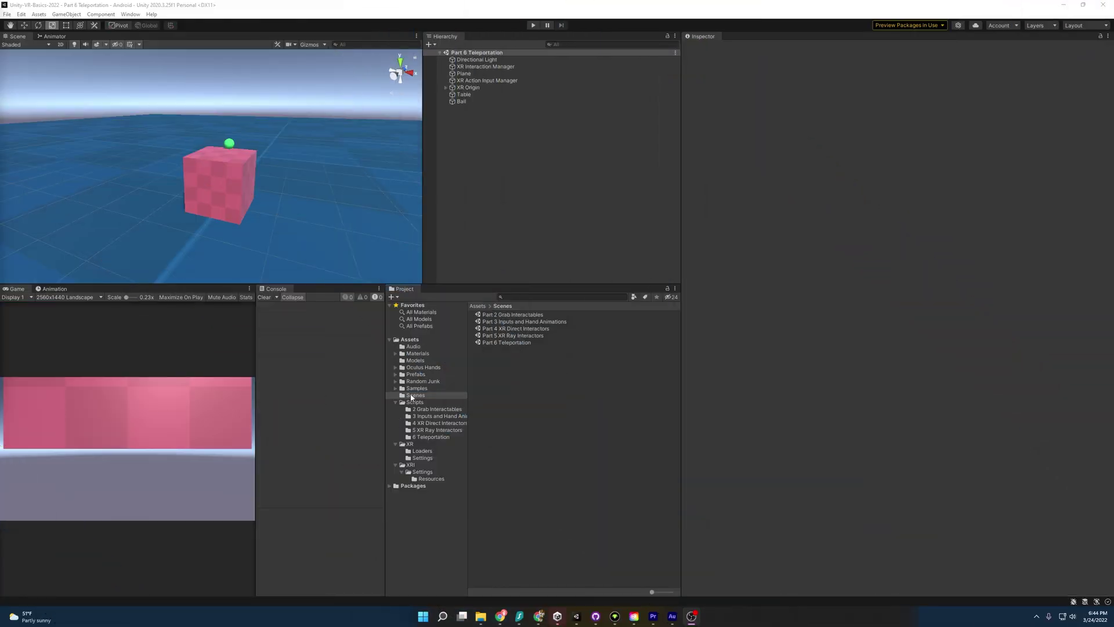
left_click(411, 396)
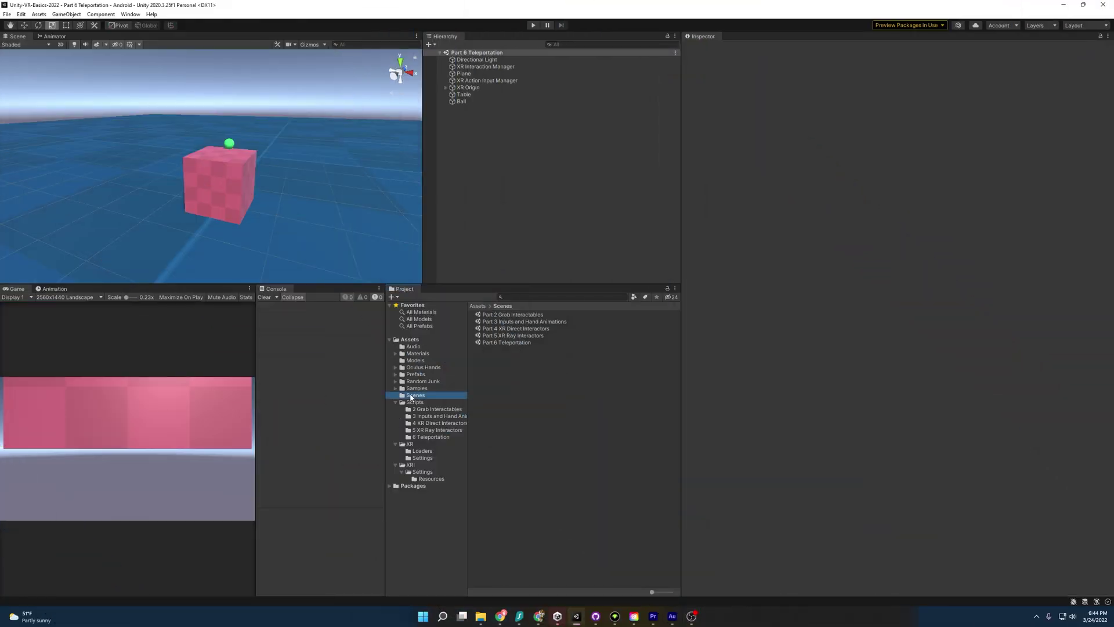
left_click(516, 343)
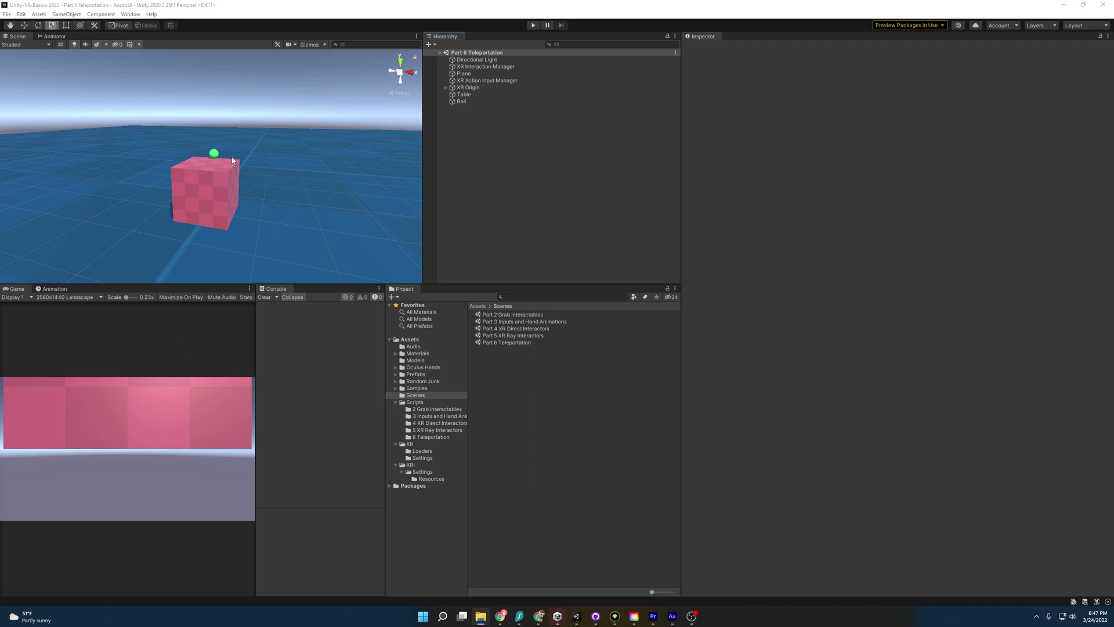
Expand XR Origin and its Camera Offset, and examine the components of the hand controllers and the left and right ray interactors.
left_click(446, 87)
left_click(452, 94)
left_click(489, 108)
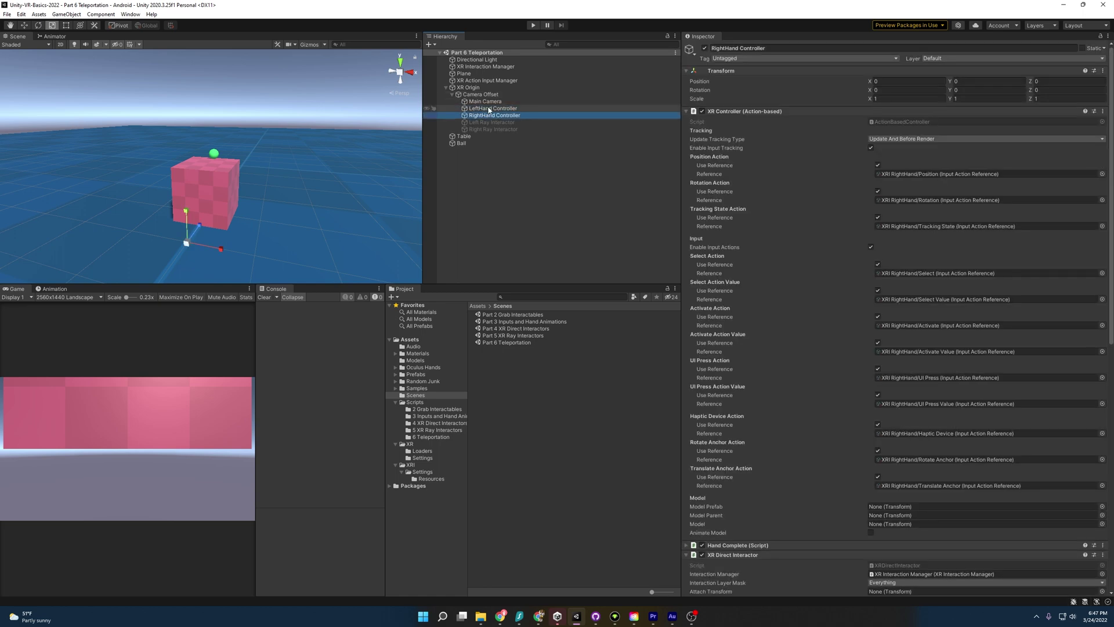
scroll(824, 406, "down", 5)
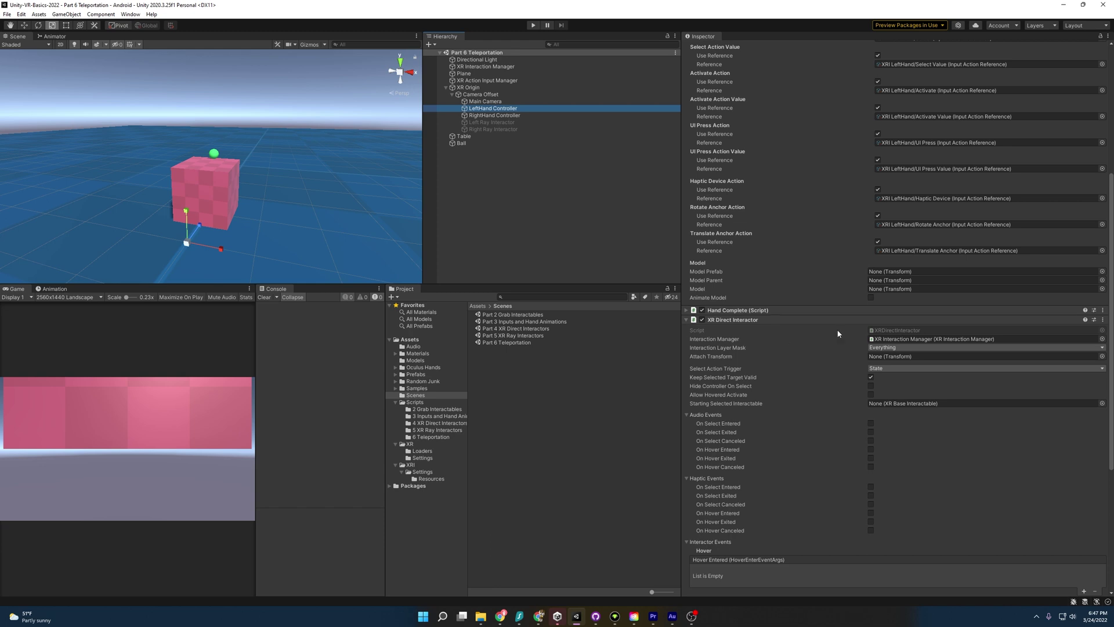
scroll(757, 322, "up", 5)
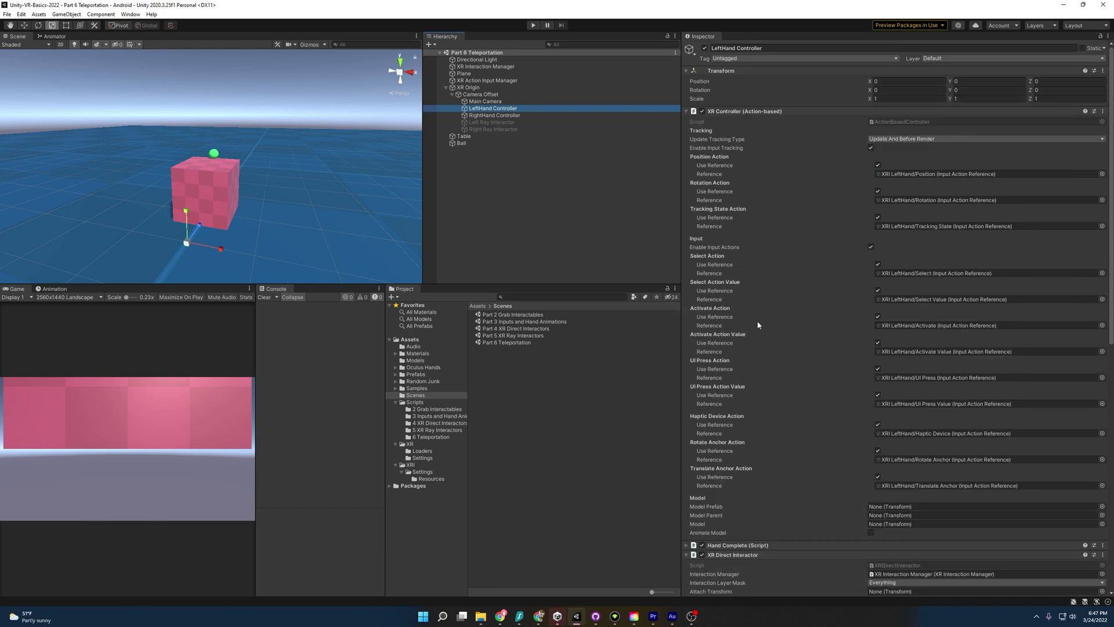
left_click(493, 123)
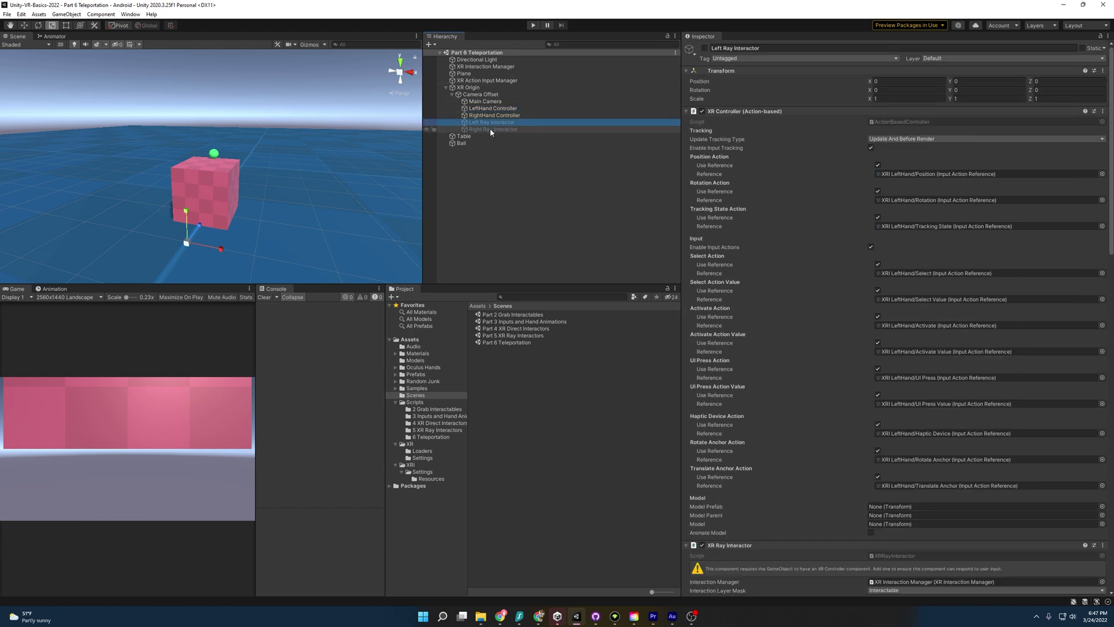
left_click(490, 129)
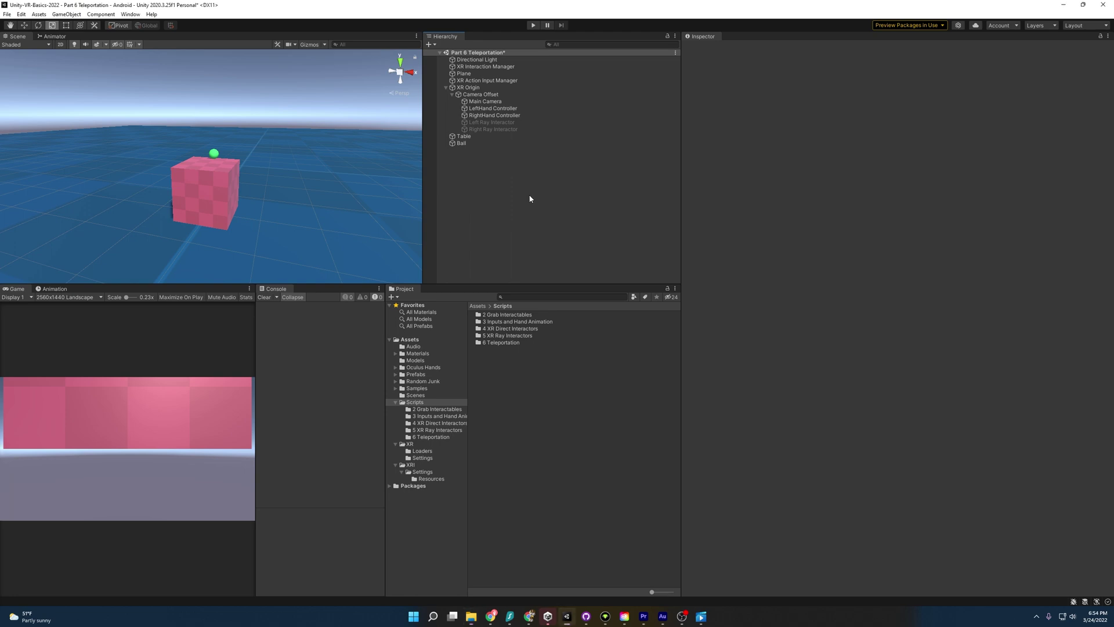
Add an action-based Locomotion System as a child of XR Origin.
left_click(472, 88)
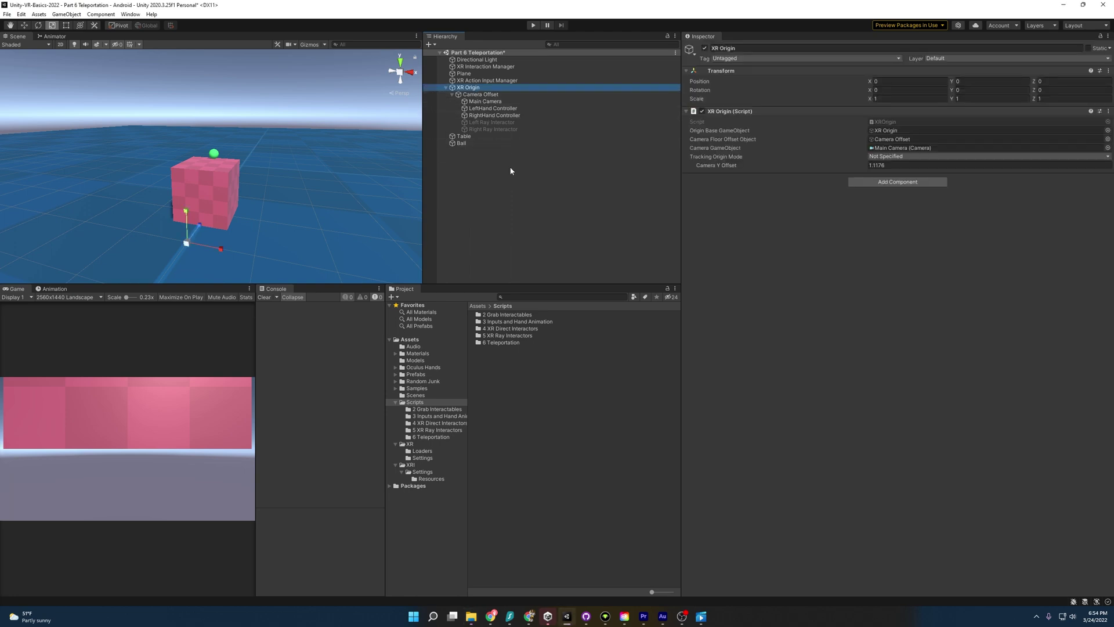
left_click(480, 95)
left_click(473, 89)
right_click(473, 90)
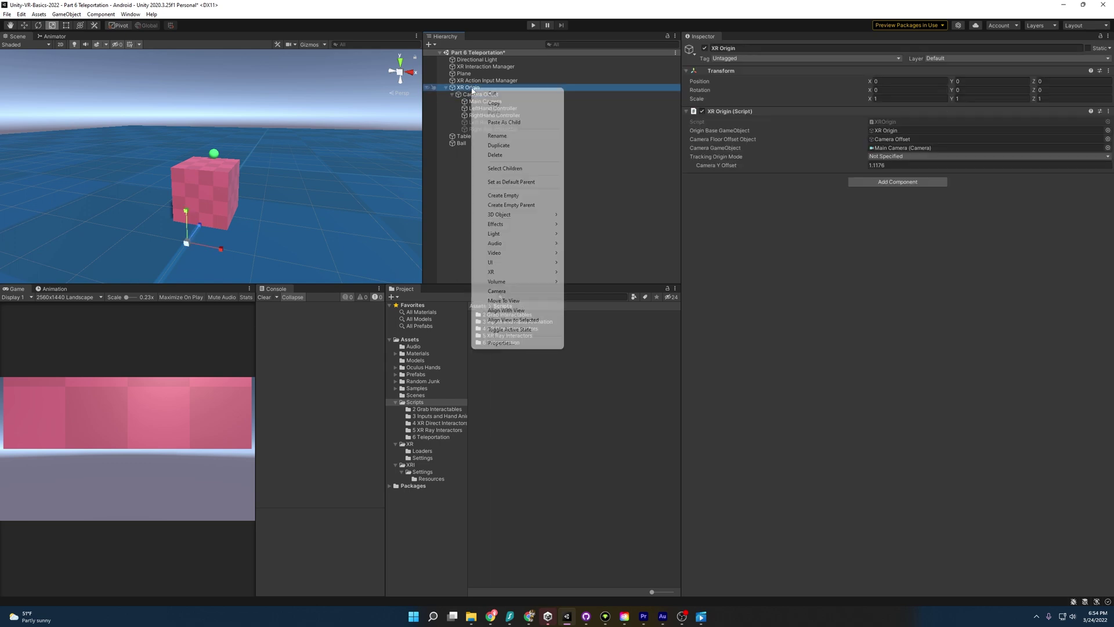
mouse_move(524, 276)
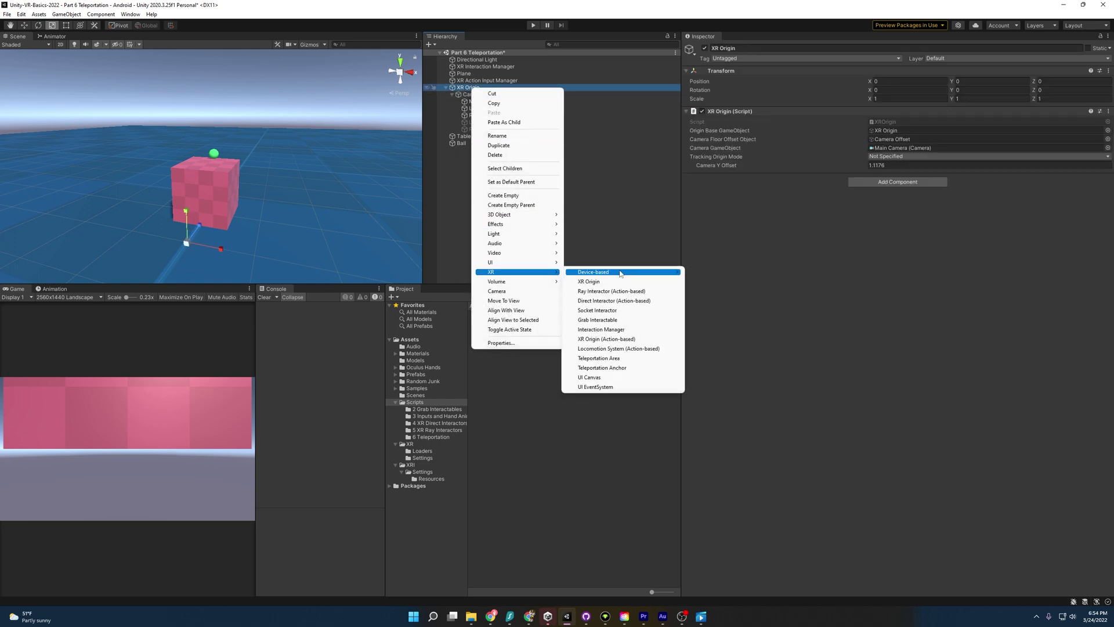
left_click(624, 349)
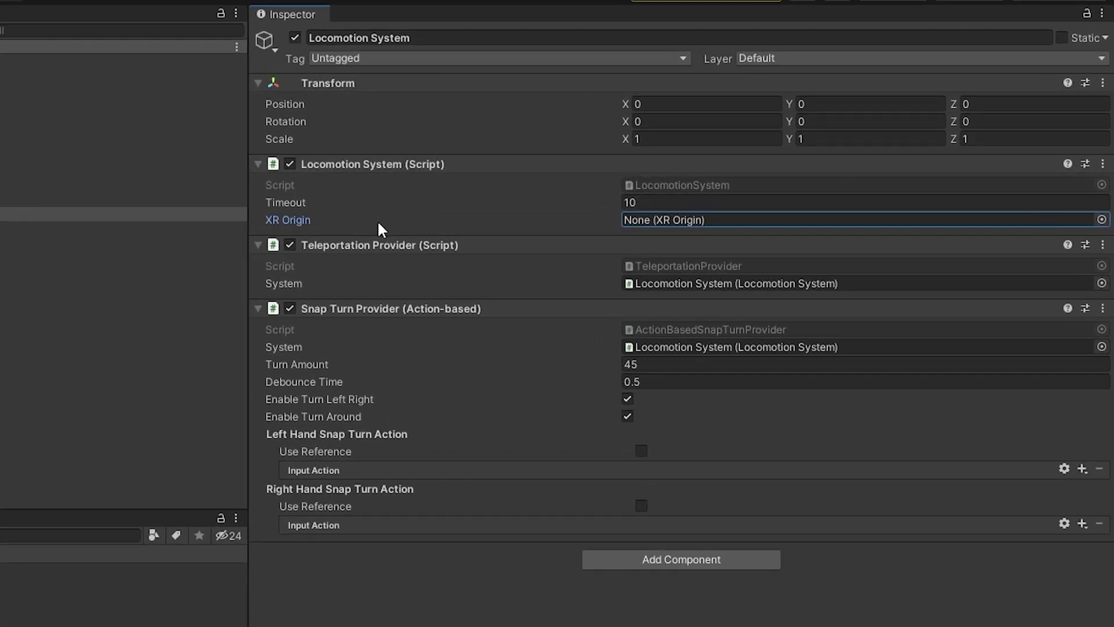
Assign the scene's XR Origin to the XR Origin field of the Locomotion System component.
left_click(1100, 220)
left_click(380, 281)
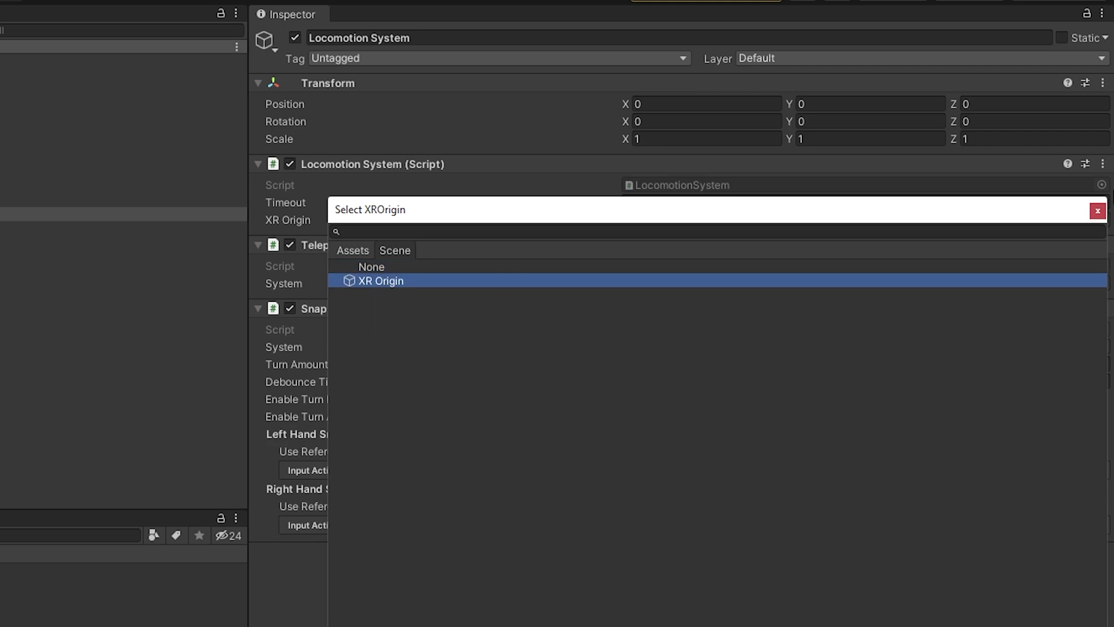
left_click(1097, 211)
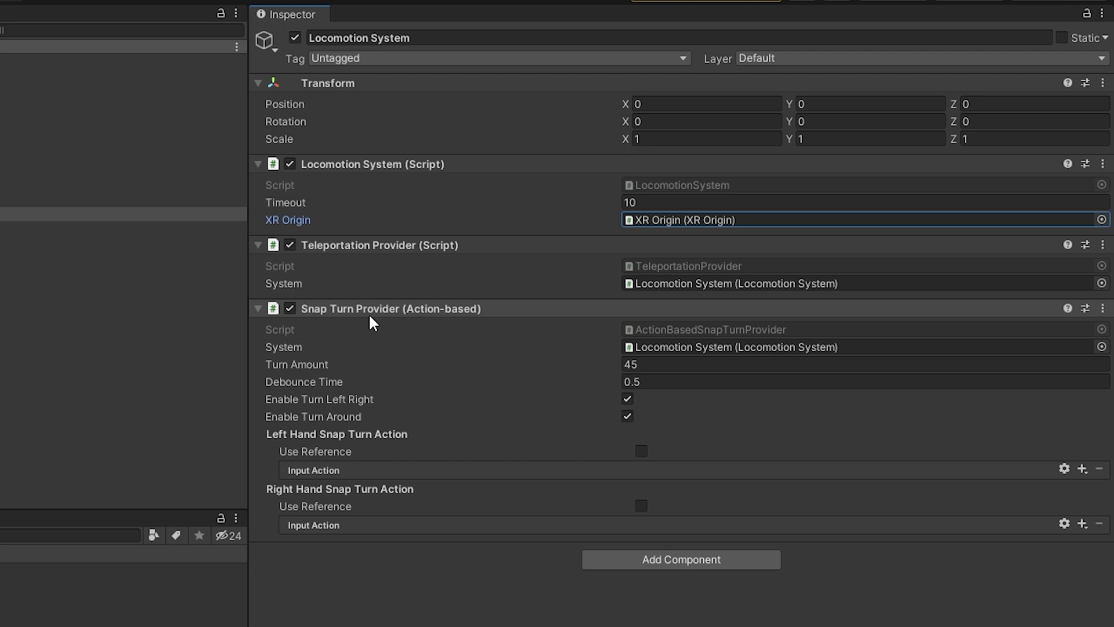
Make the Snap Turn Provider's right hand snap turn action use a reference and assign XRI RightHand/Turn to it.
left_click(641, 505)
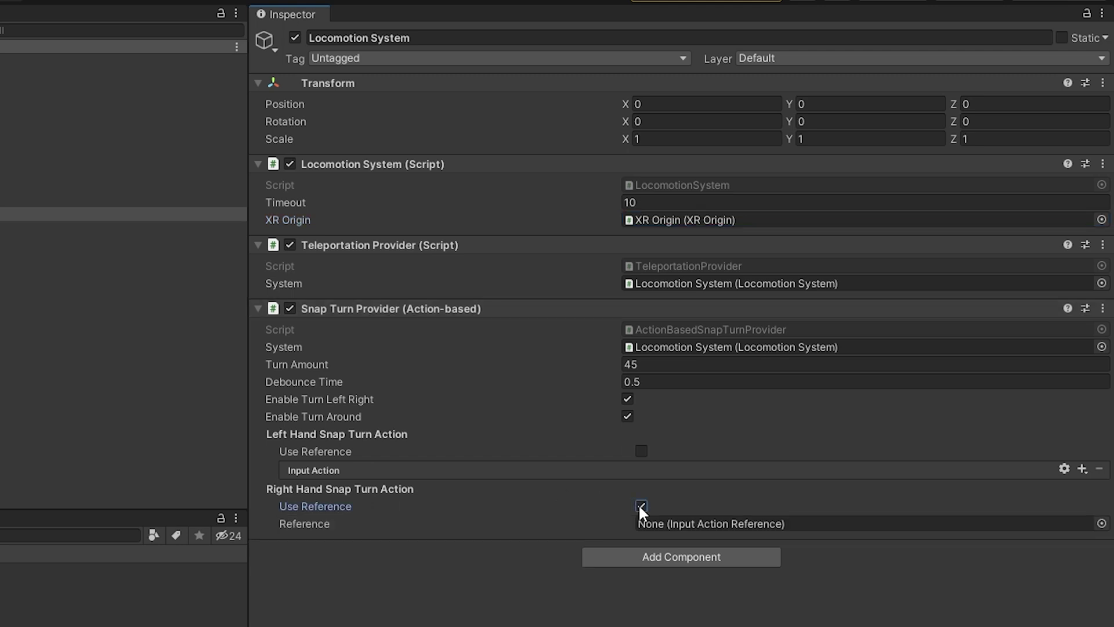
left_click(1100, 523)
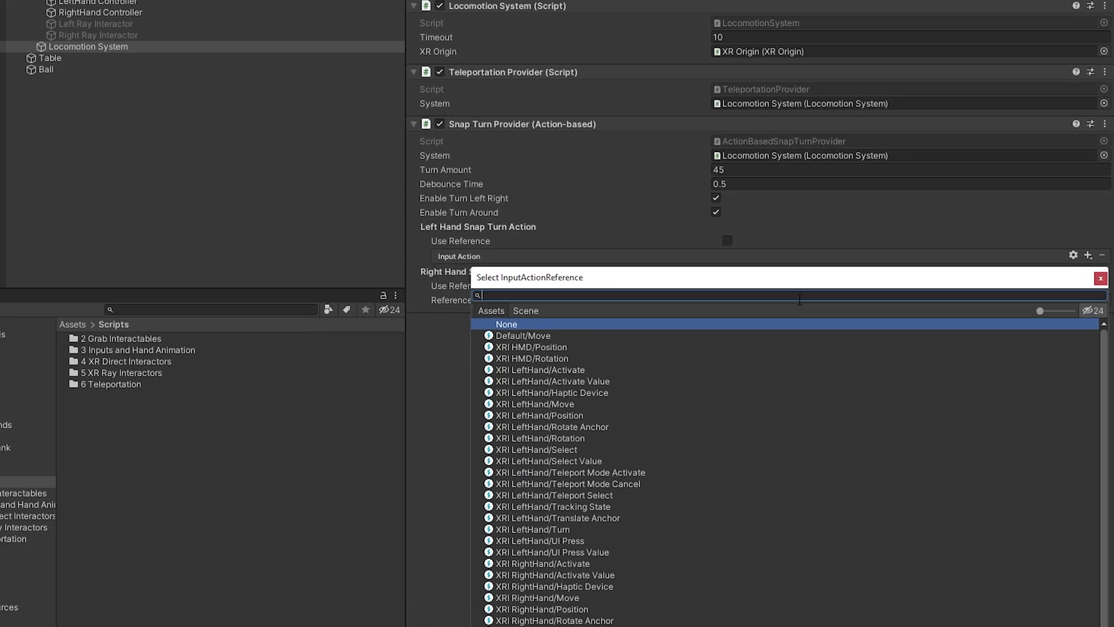
type("turn")
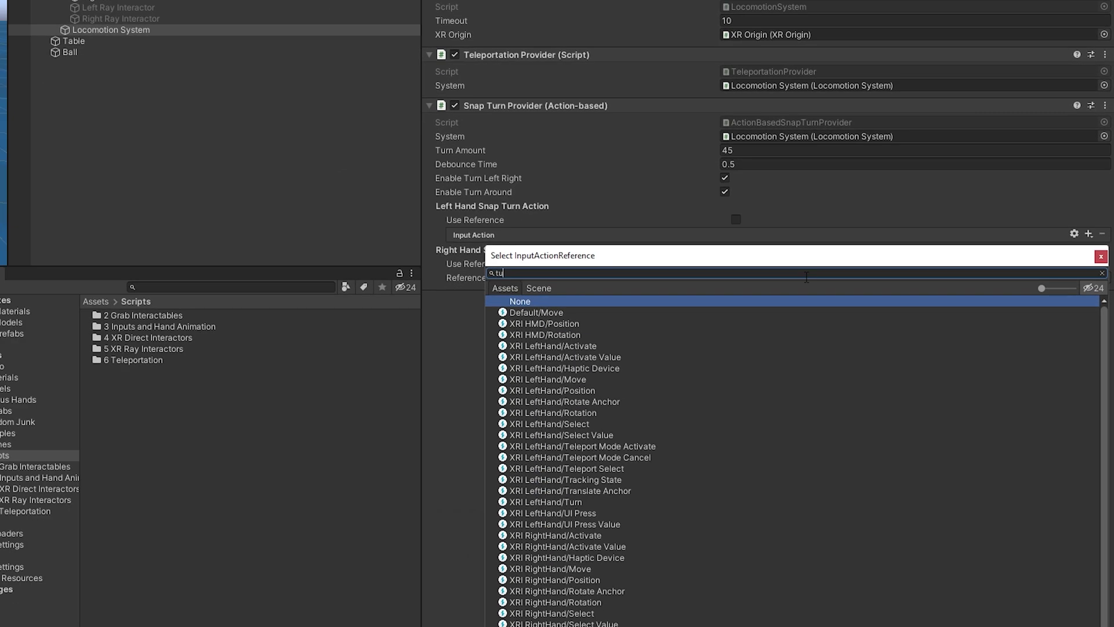
left_click(580, 324)
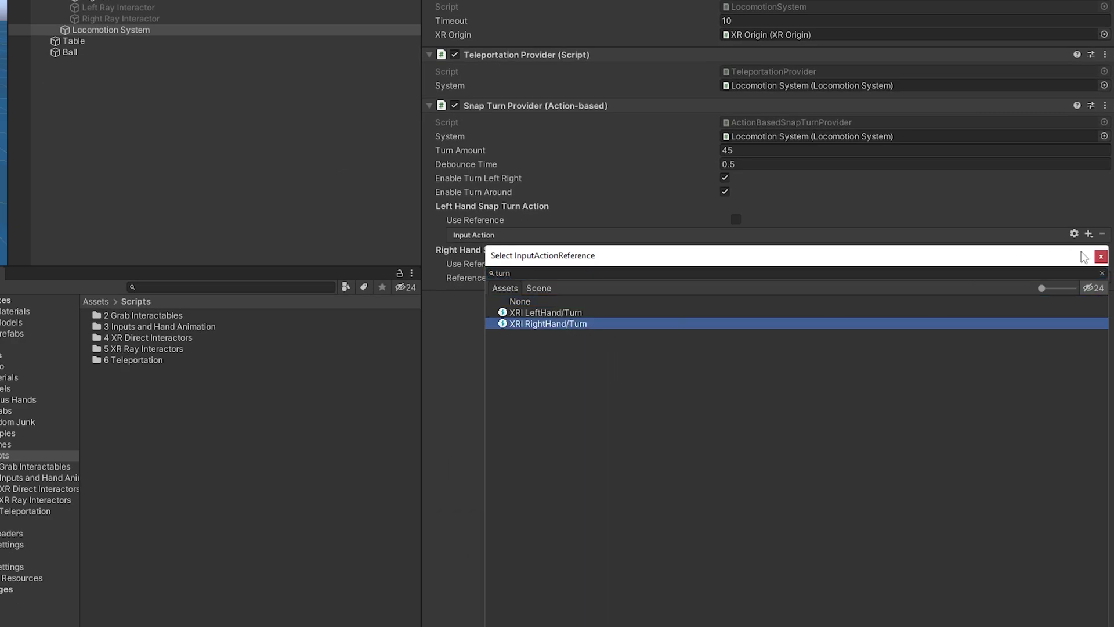
left_click(1100, 256)
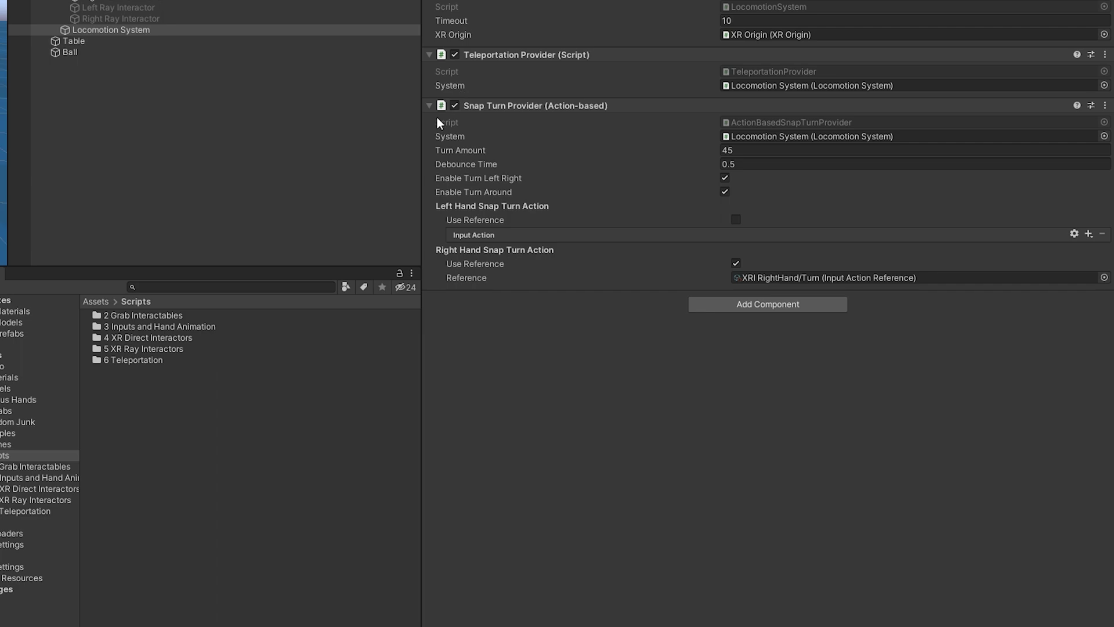
left_click(214, 137)
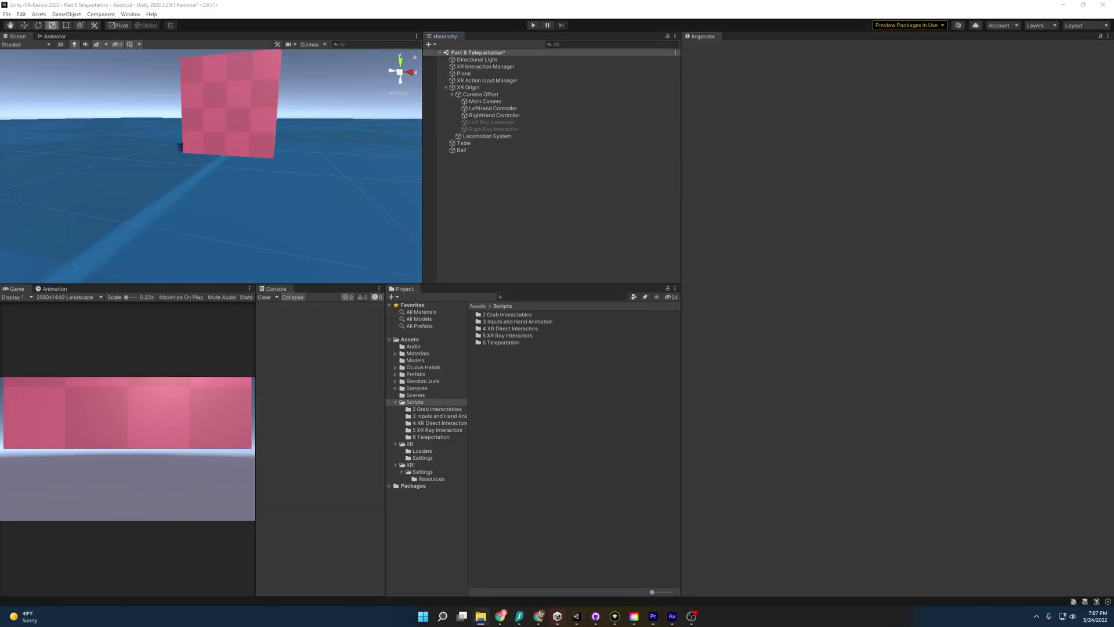
Add an action-based Ray Interactor under Camera Offset and name it Left Teleporting Ray.
right_click(497, 97)
mouse_move(578, 279)
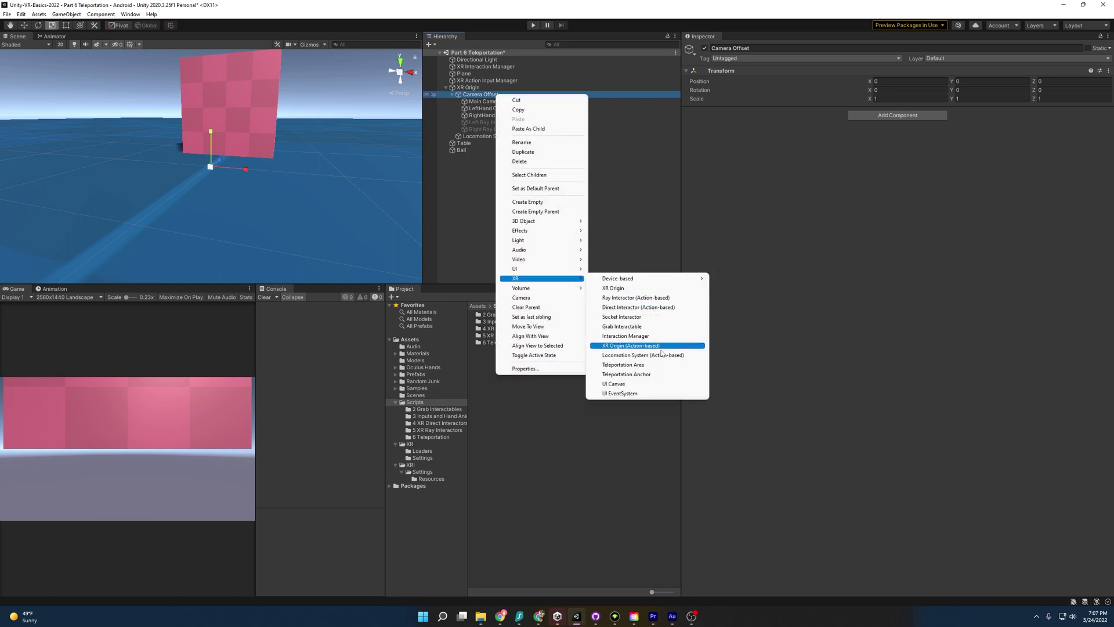
left_click(638, 297)
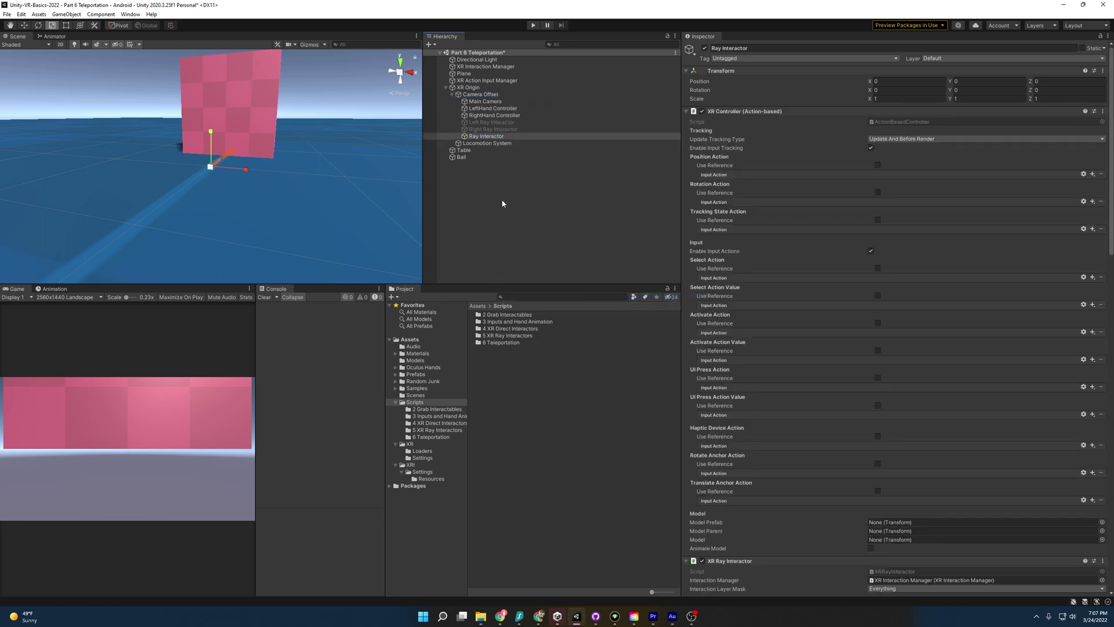
left_click(499, 136)
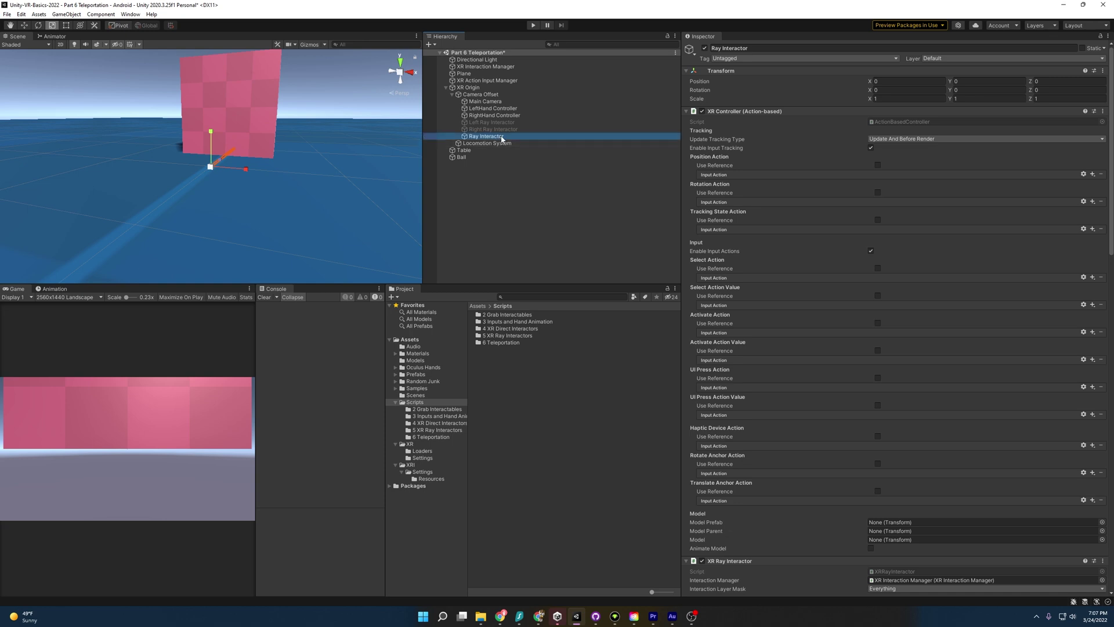
left_click(500, 136)
type("Left Teleporting Ray")
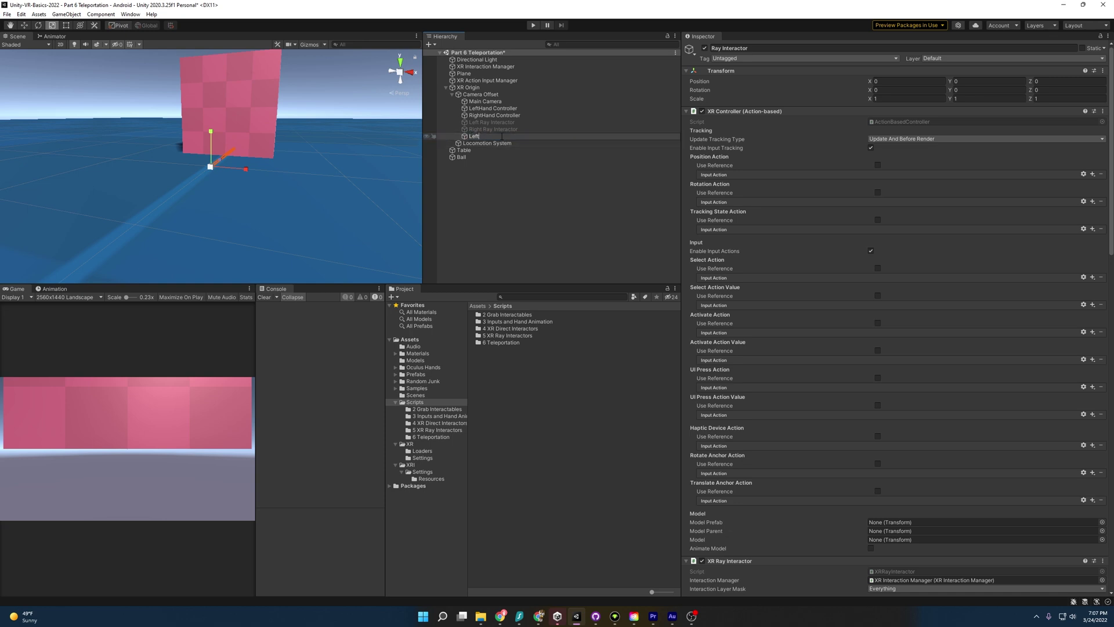
key("Return")
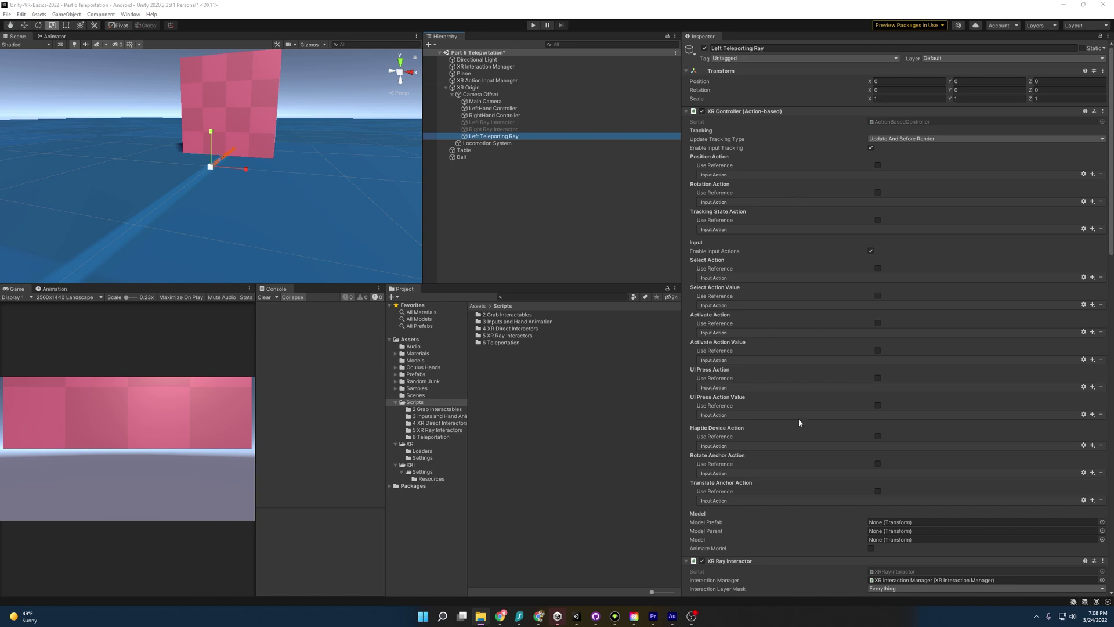
Copy the XR Controller component of LeftHand Controller and paste its values onto the XR Controller of Left Teleporting Ray.
left_click(501, 108)
right_click(725, 115)
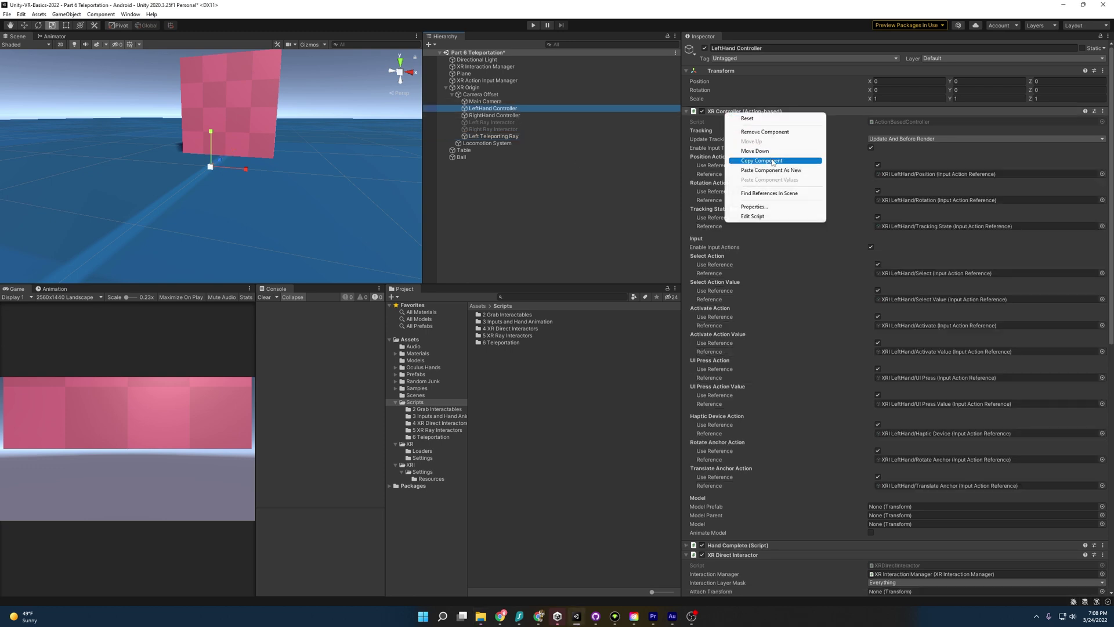
left_click(773, 162)
left_click(489, 136)
right_click(752, 113)
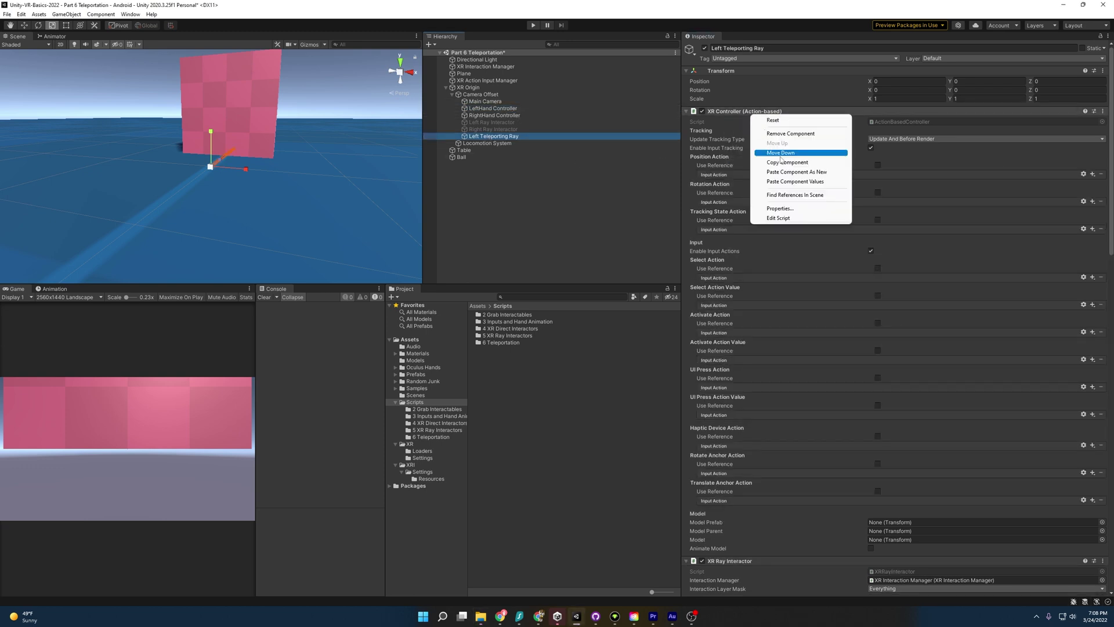
left_click(800, 182)
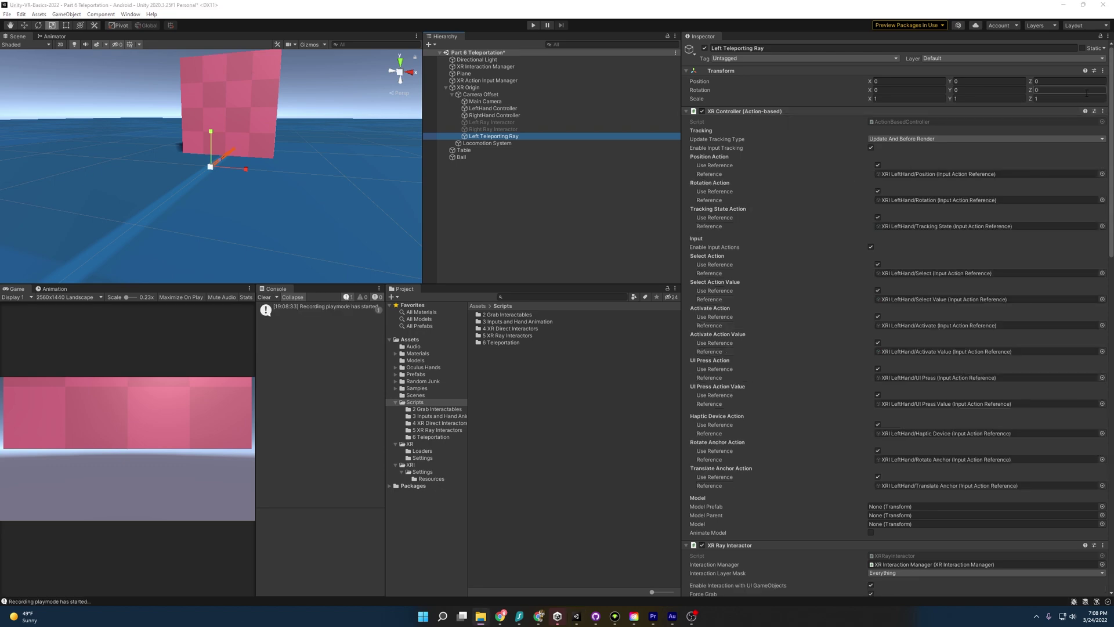
Add a new interaction layer named Teleport as User Layer 2 in the Interaction Layer Settings.
scroll(762, 265, "down", 10)
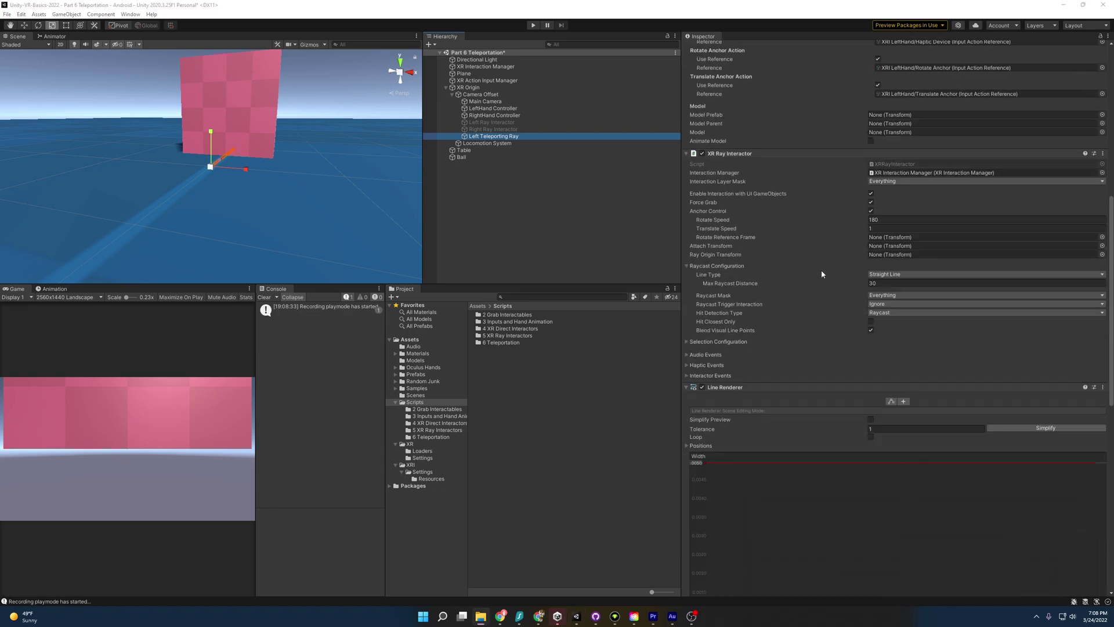
left_click(902, 181)
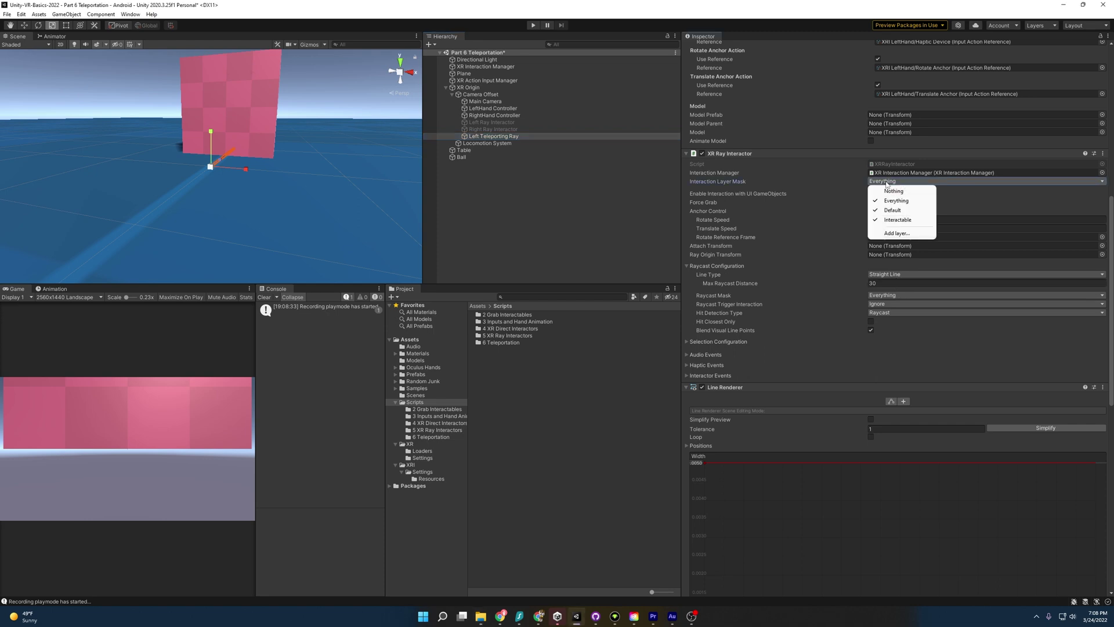
left_click(892, 233)
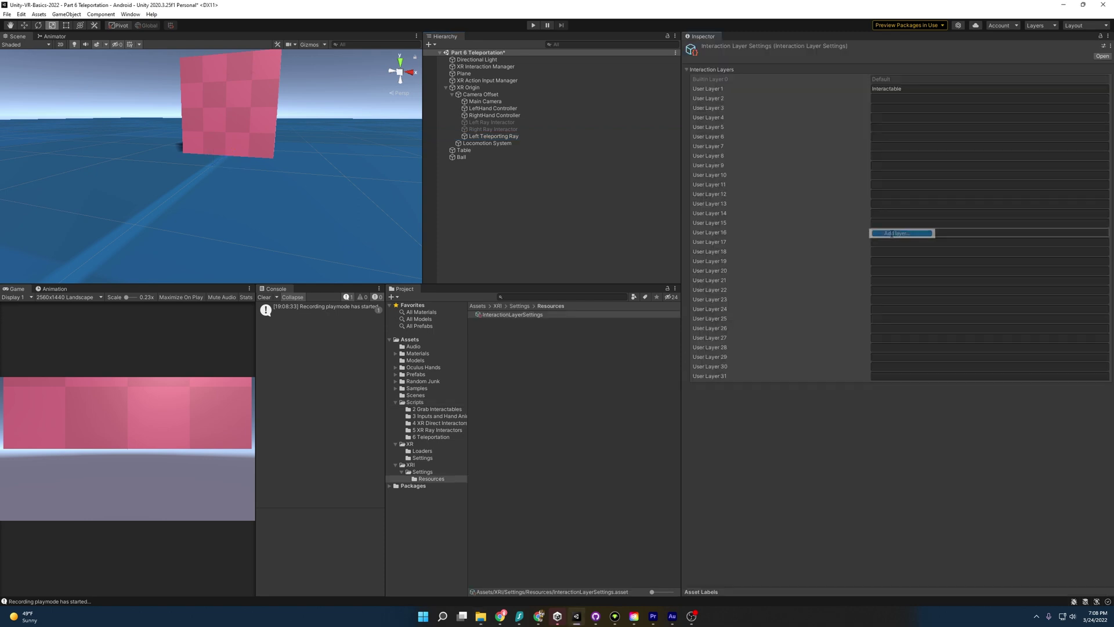
left_click(897, 98)
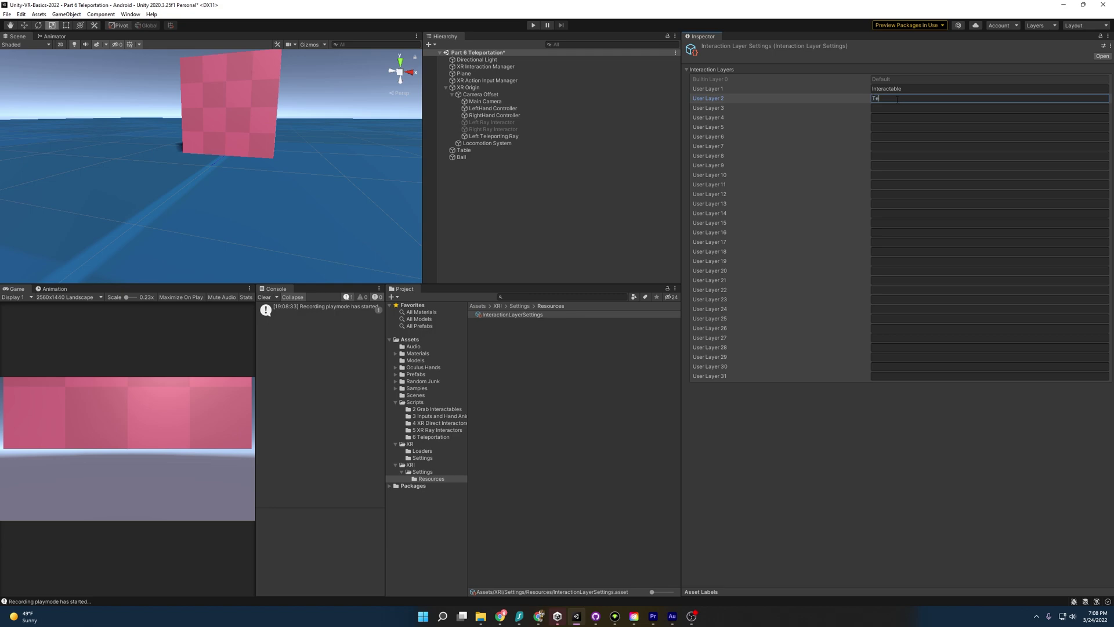
Set the Interaction Layer Mask of Left Teleporting Ray's XR Ray Interactor to Teleport only.
left_click(552, 137)
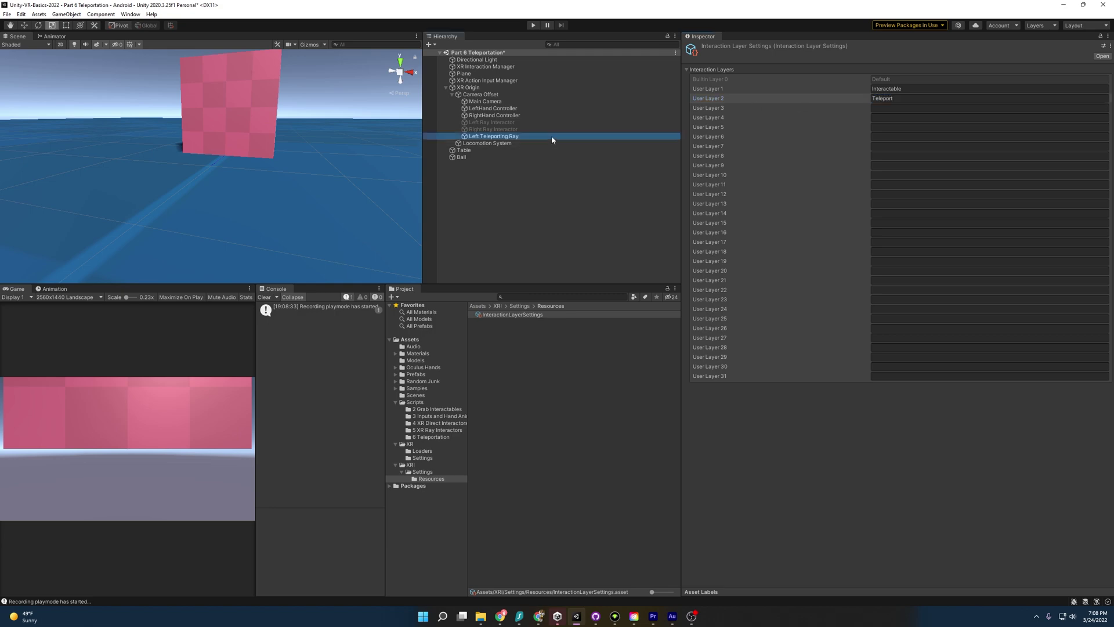
scroll(898, 174, "down", 10)
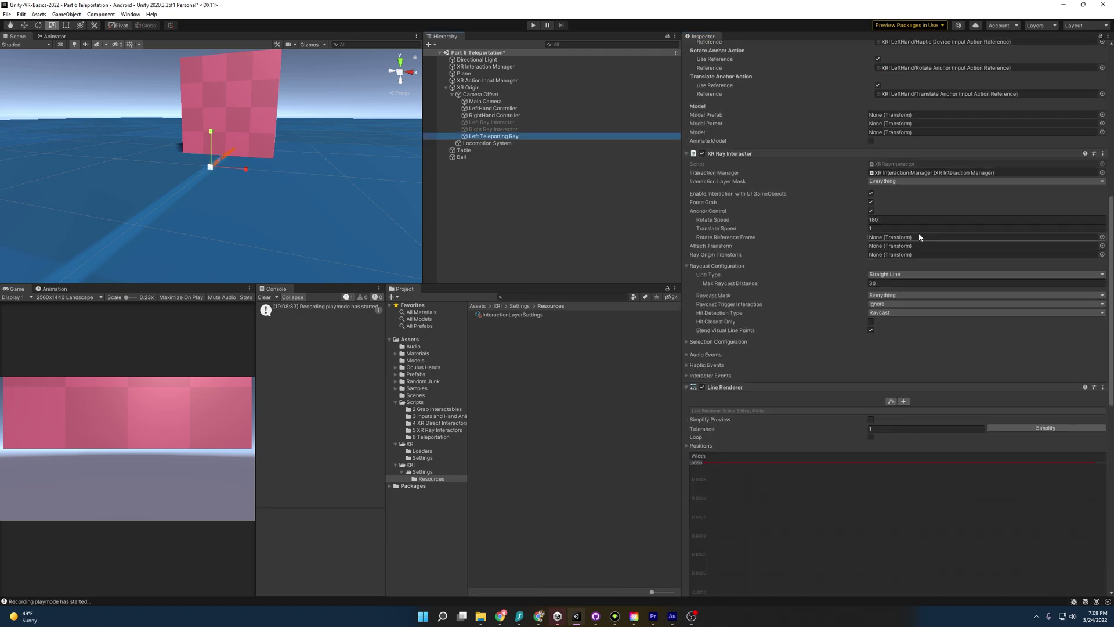
left_click(894, 181)
left_click(894, 191)
left_click(894, 181)
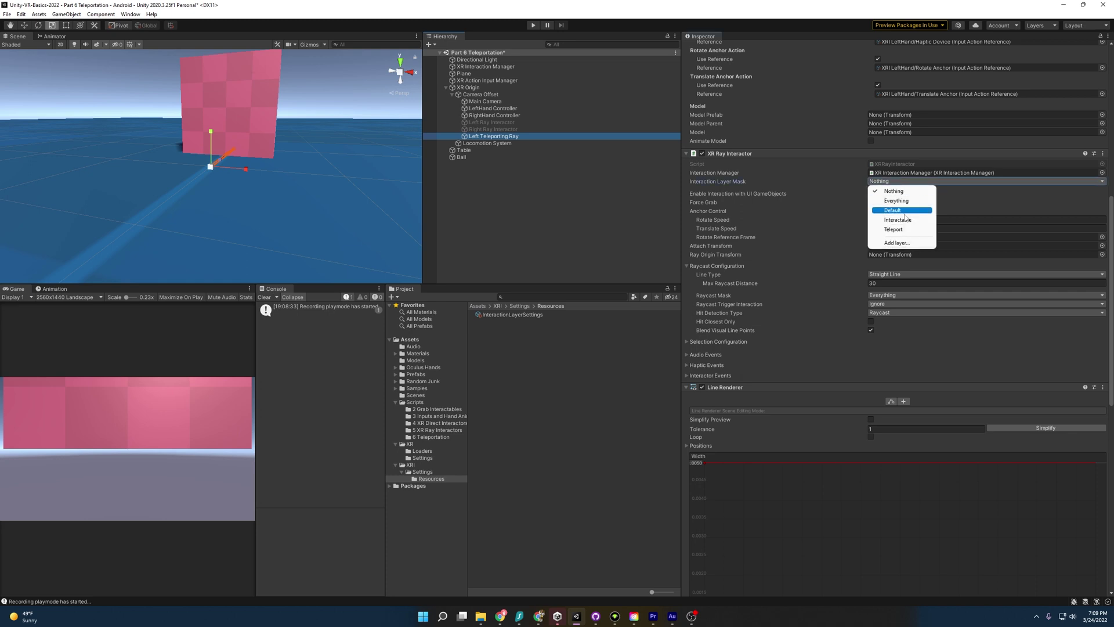
left_click(894, 229)
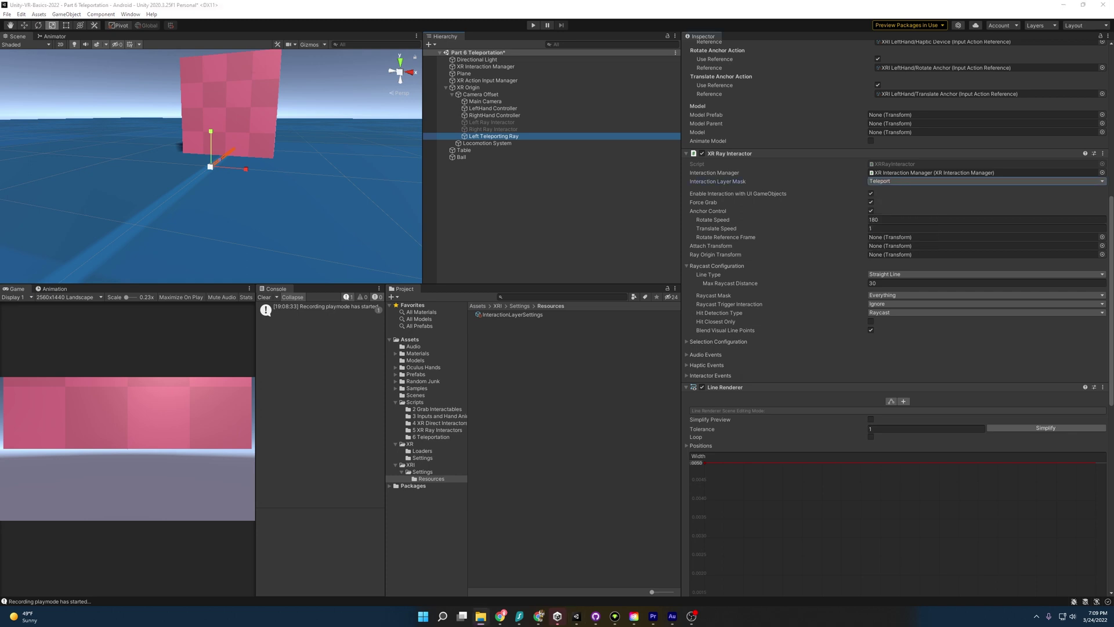
Turn off interaction with UI GameObjects, Force Grab and Anchor Control on Left Teleporting Ray's XR Ray Interactor.
left_click(871, 195)
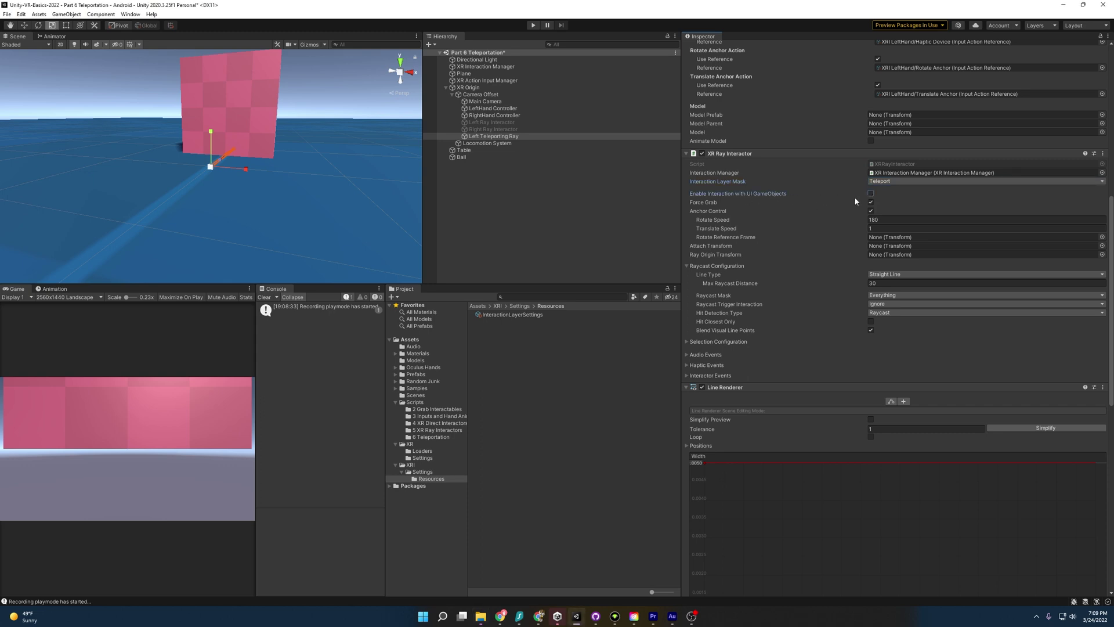
left_click(870, 202)
left_click(870, 211)
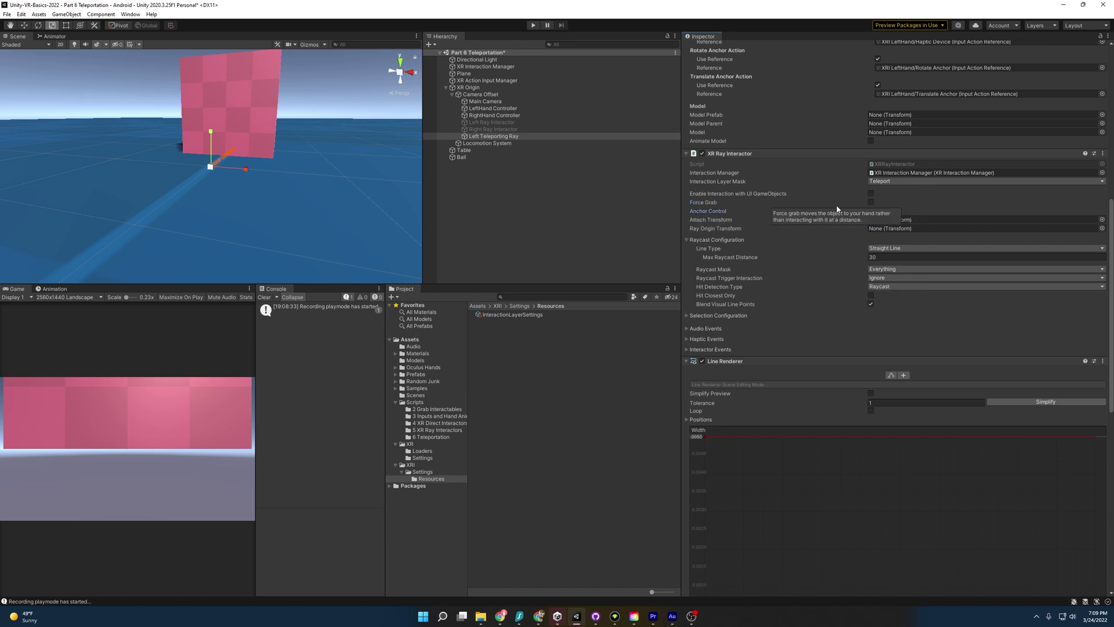
Duplicate Left Teleporting Ray and rename the copy Right Teleporting Ray.
left_click(515, 137)
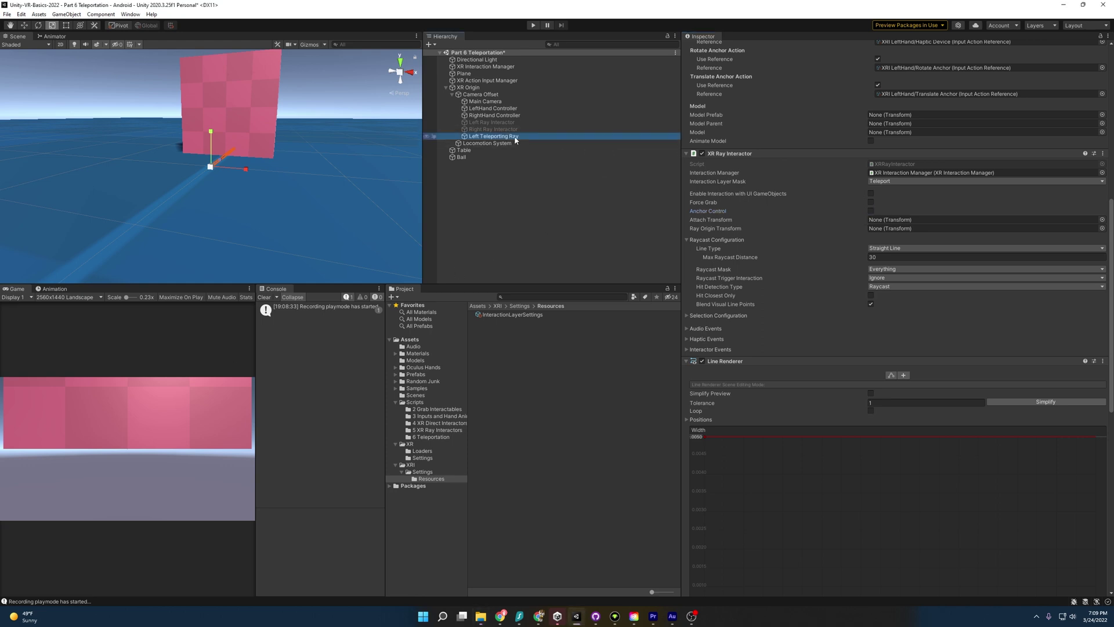
key("ctrl+d")
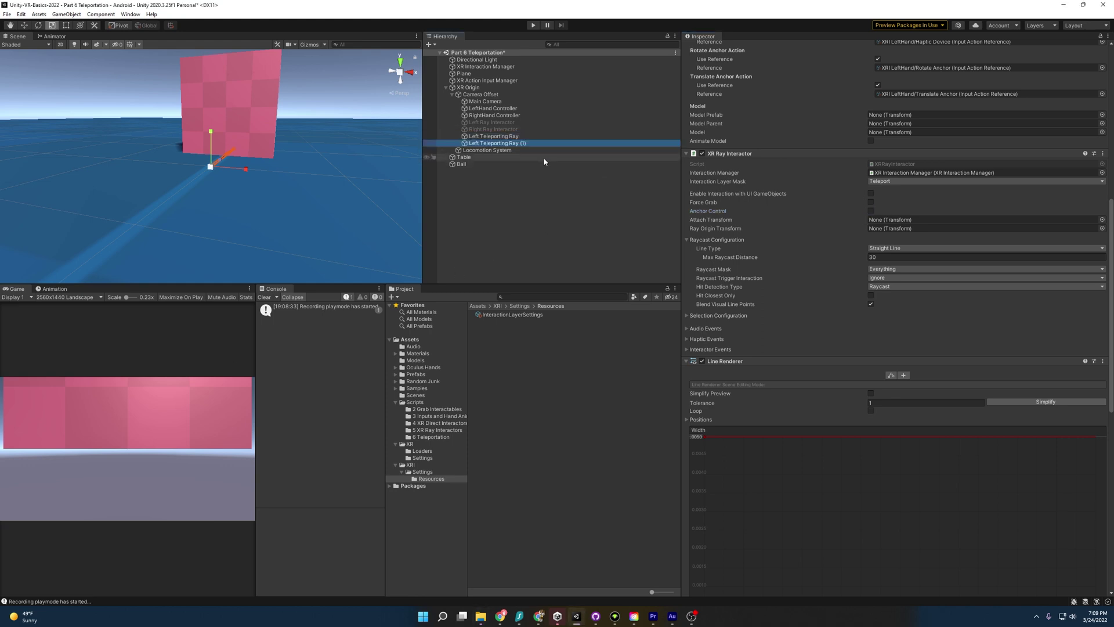
left_click(481, 143)
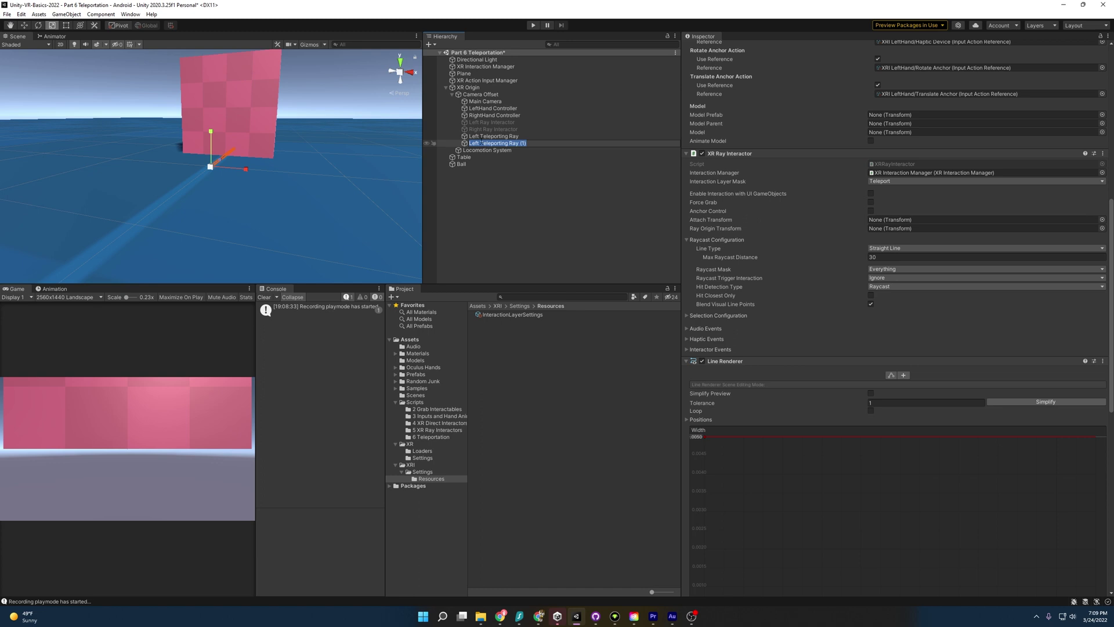
left_click(518, 143)
key("Delete")
key("Delete")
key("Delete")
key("Delete")
key("Home")
key("Delete")
key("Delete")
key("Delete")
key("Delete")
type("Right")
key("Return")
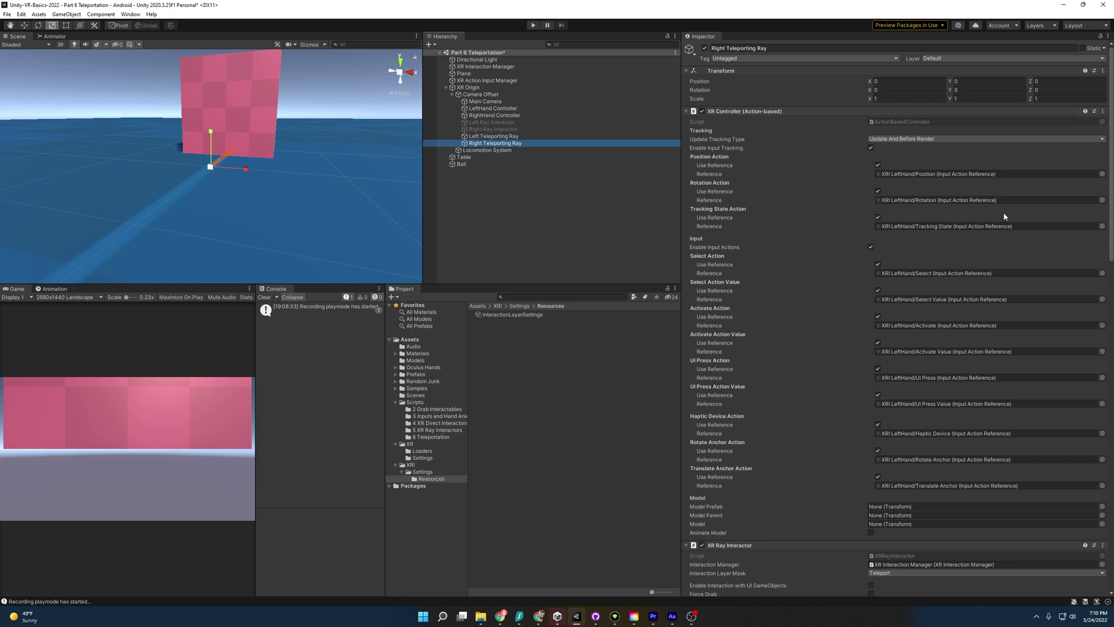
Copy the XR Controller component of RightHand Controller and paste its values onto the XR Controller of Right Teleporting Ray.
left_click(515, 116)
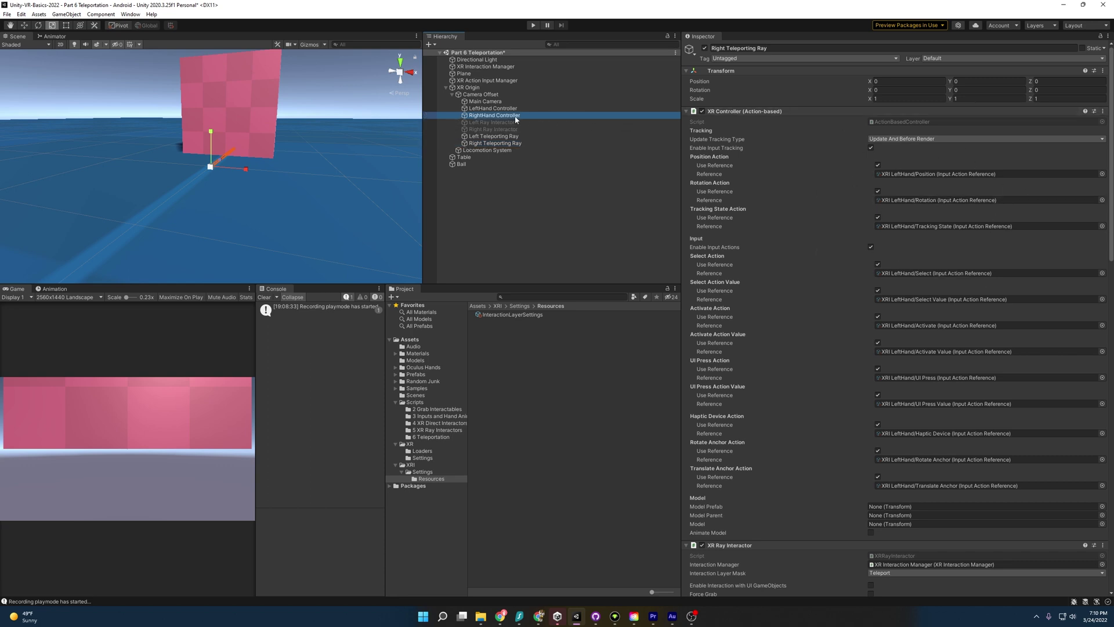
right_click(739, 112)
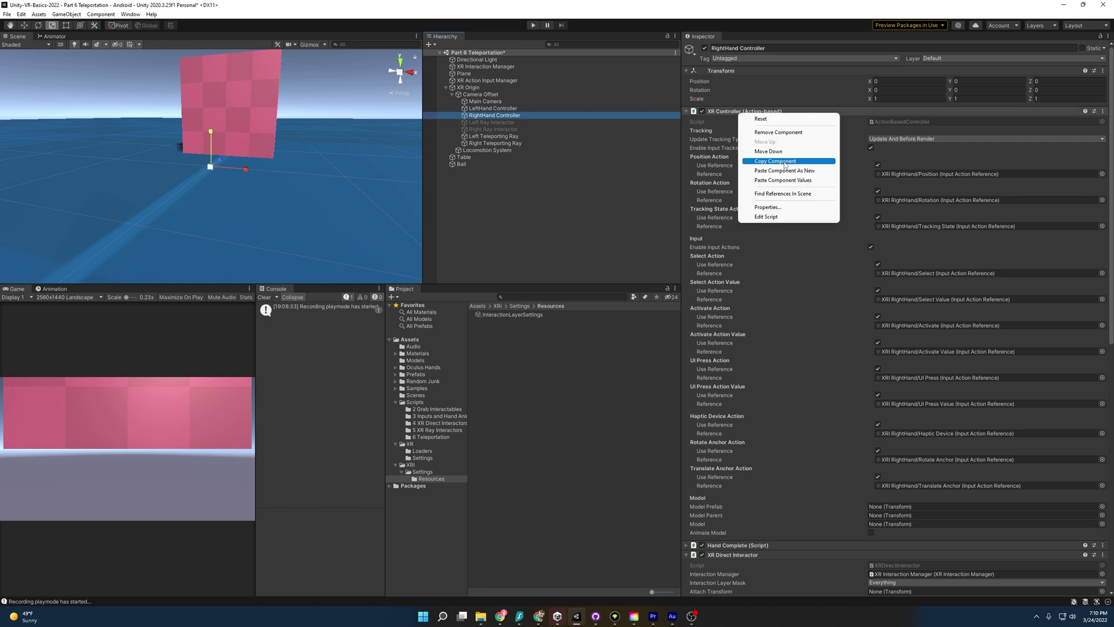
left_click(495, 144)
right_click(767, 112)
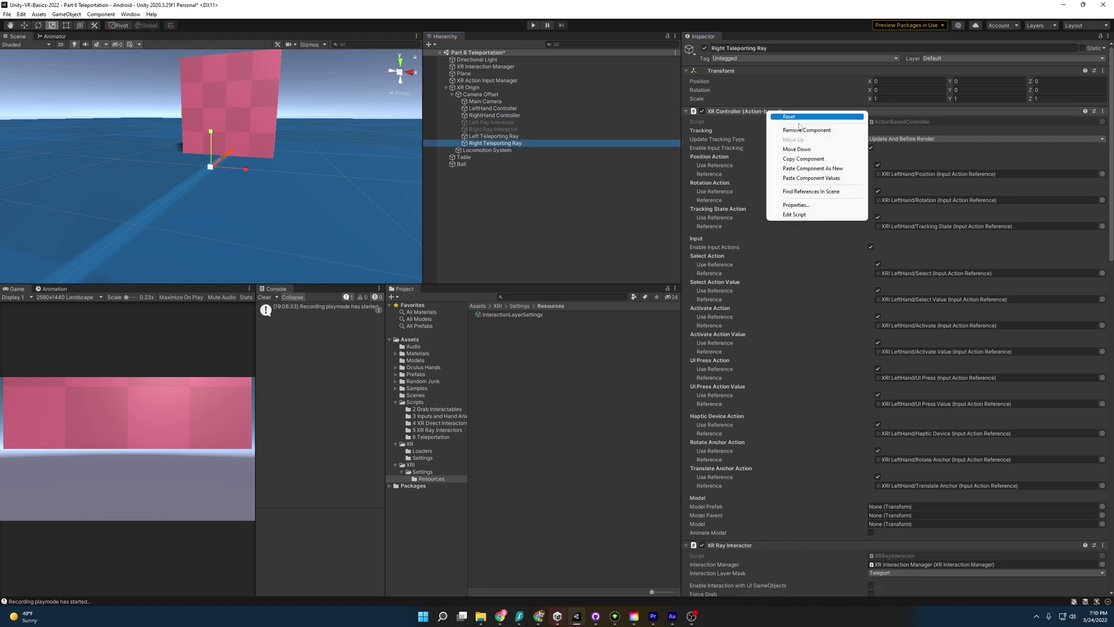
left_click(821, 178)
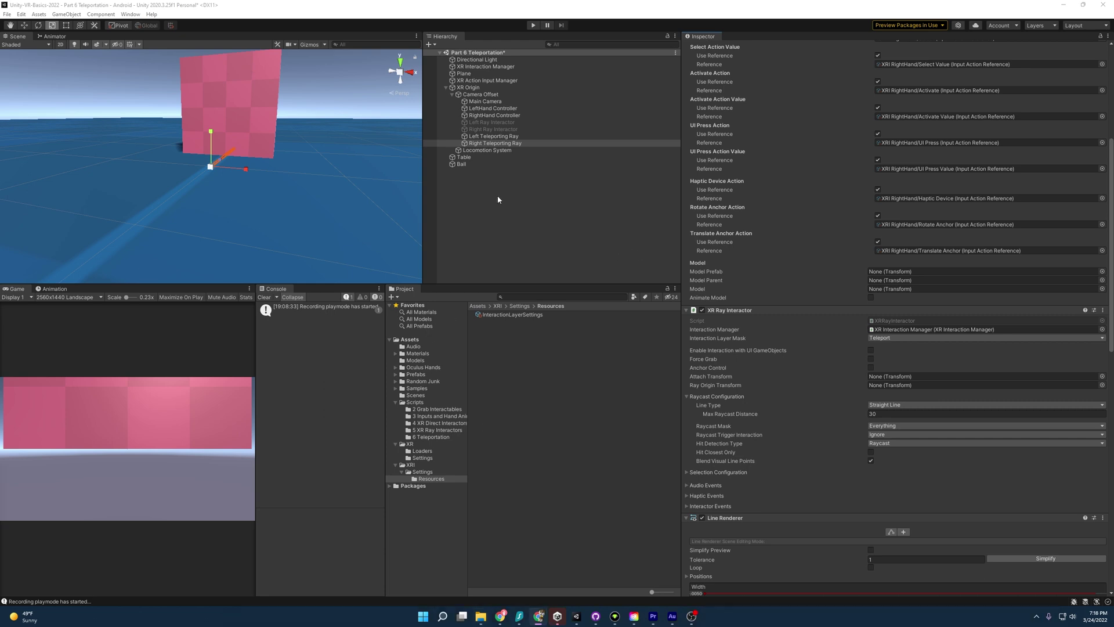
Add an XR Teleportation Area to the scene at position 0, 0.002, 0 with a scale of 0.5 on all axes.
right_click(469, 182)
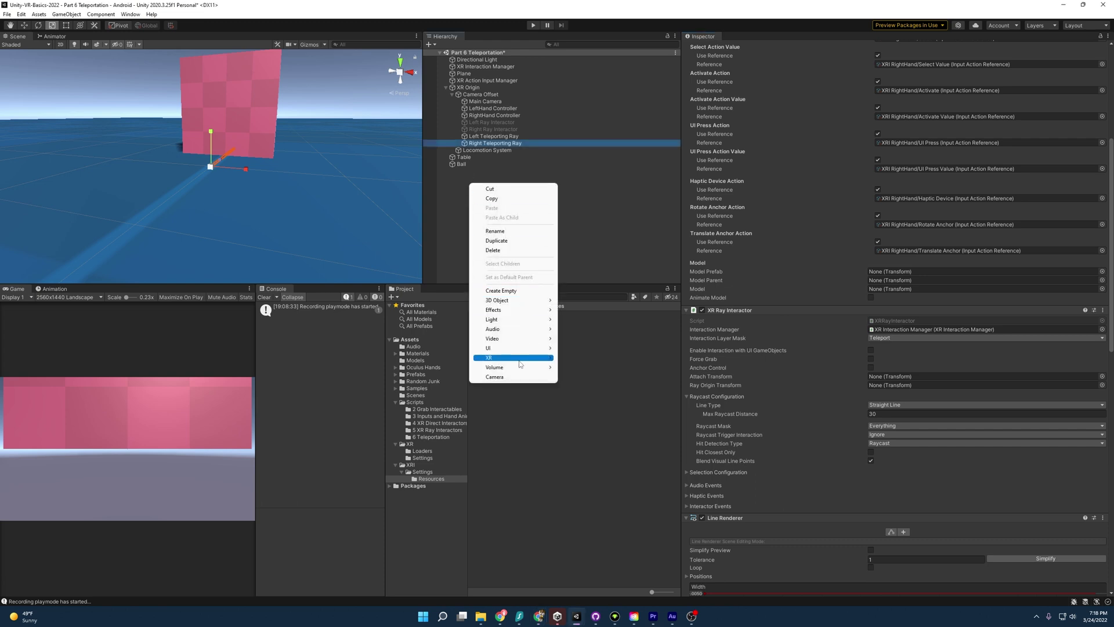
mouse_move(514, 357)
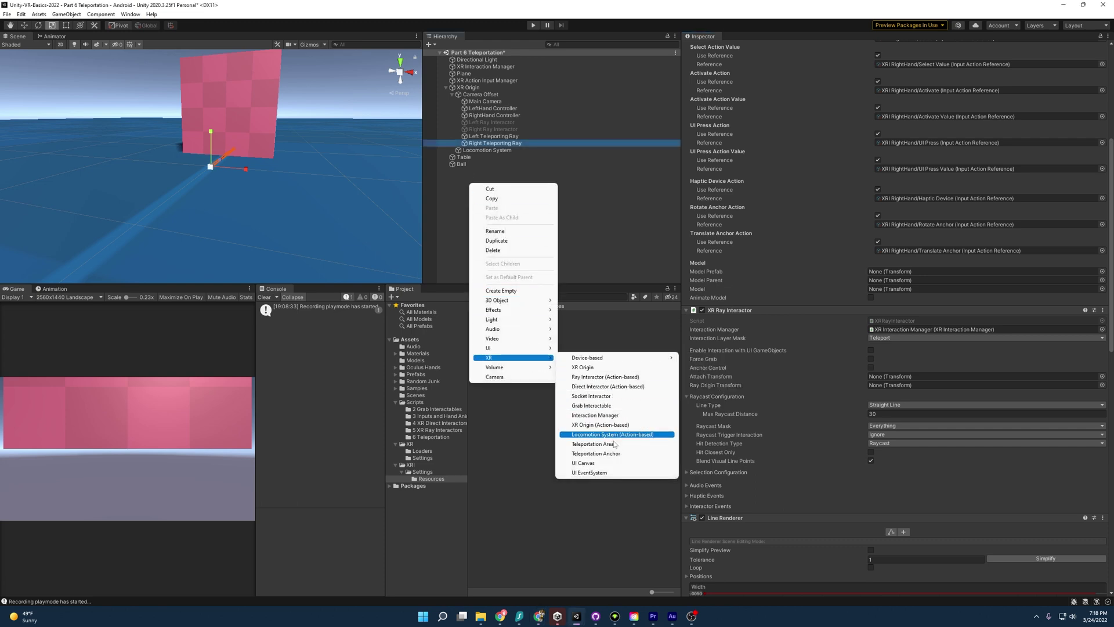
left_click(593, 443)
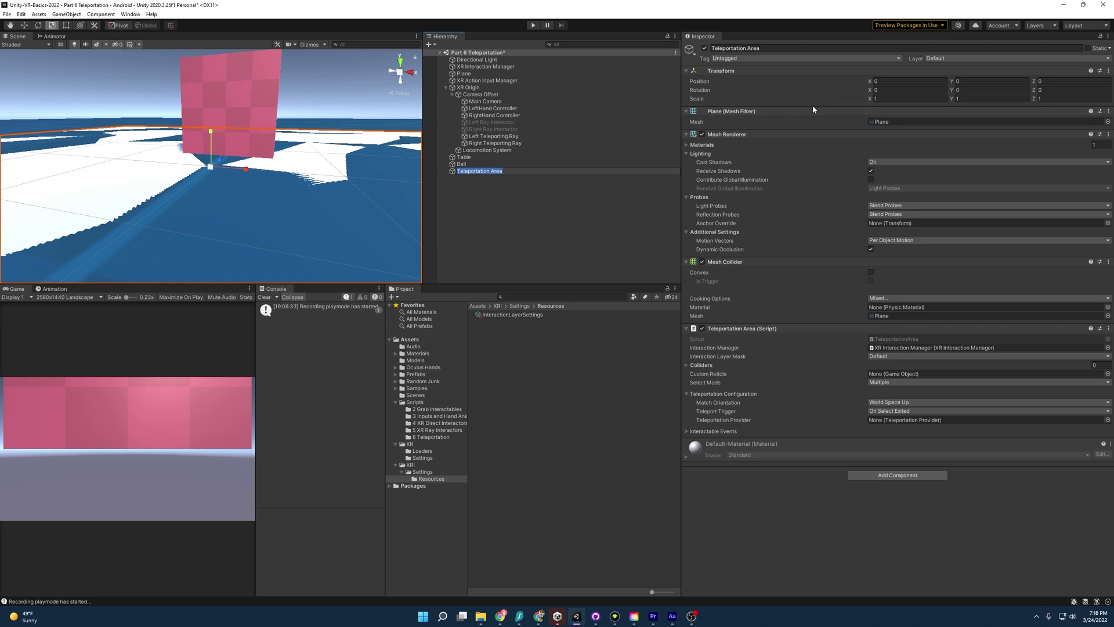
left_click(837, 112)
left_click(838, 113)
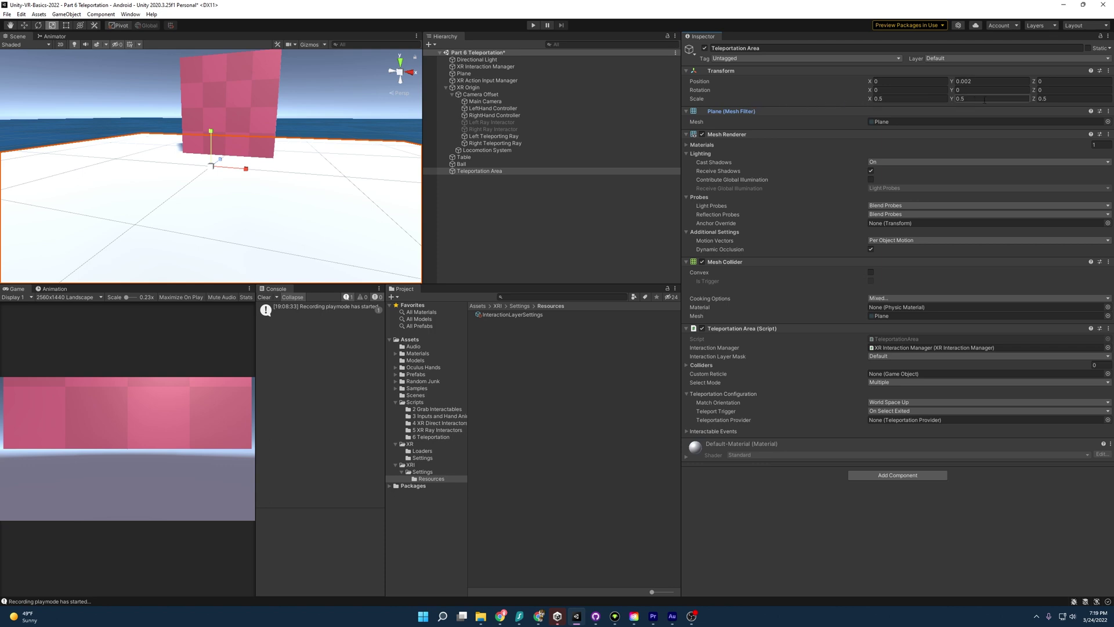
Apply the Teleportation Area material from the Materials/6 Teleportation folder to the teleportation area plane in the scene.
scroll(281, 209, "down", 5)
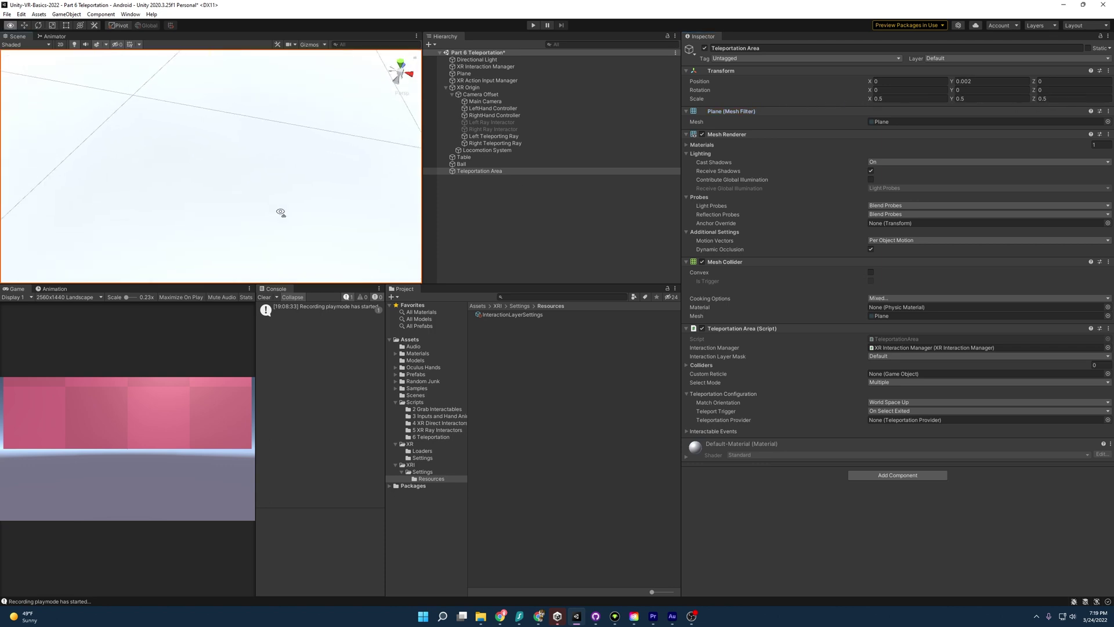
left_click_drag(281, 209, 284, 199, "alt")
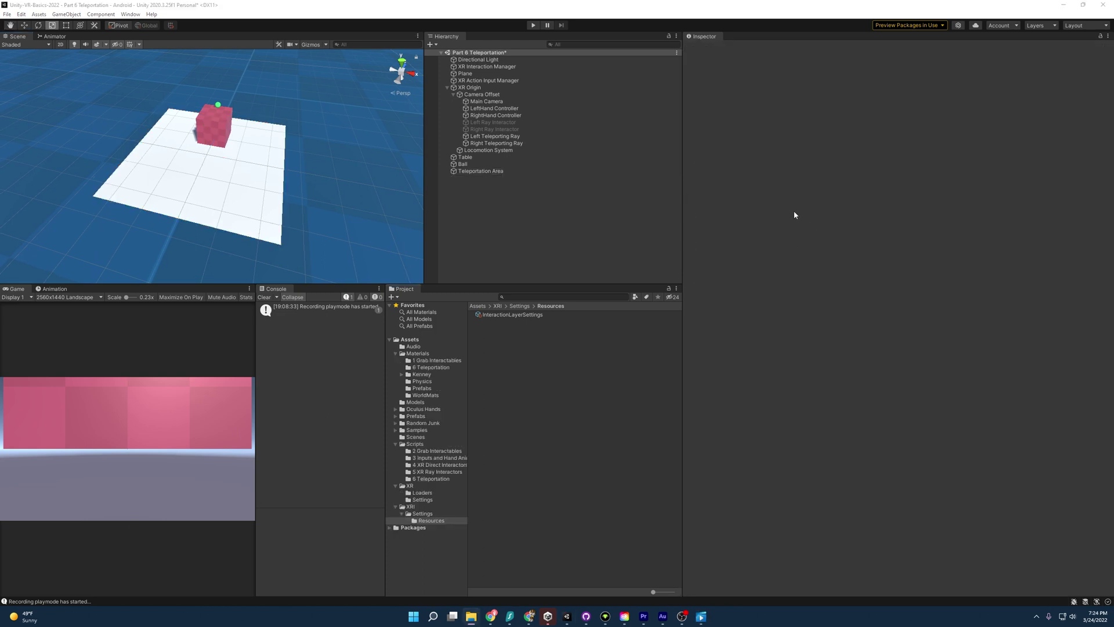
left_click(441, 368)
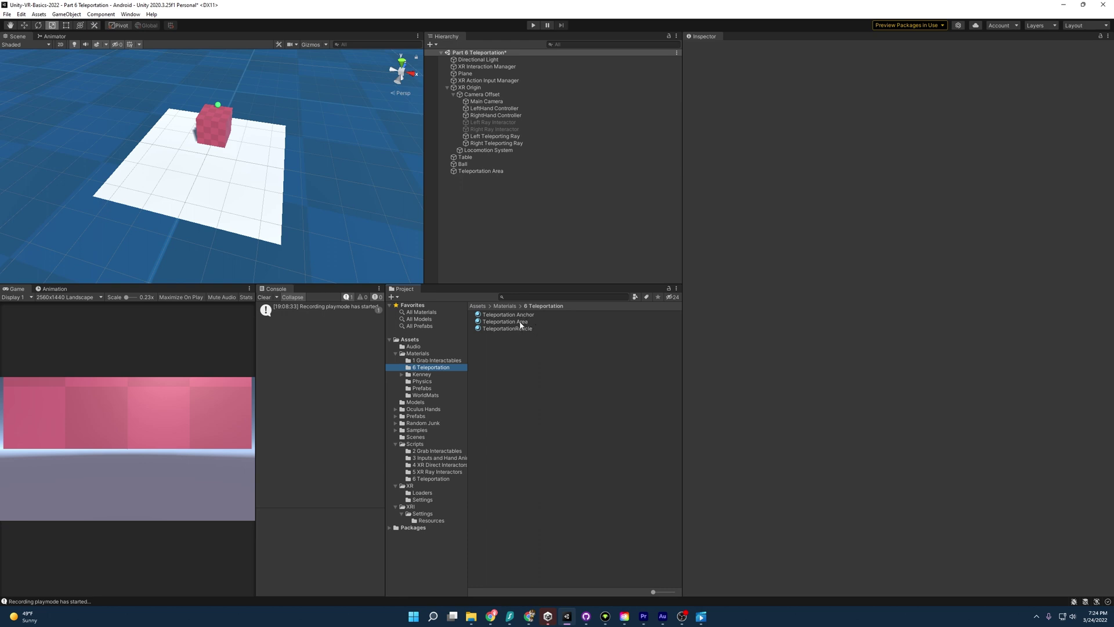
left_click_drag(520, 326, 227, 195)
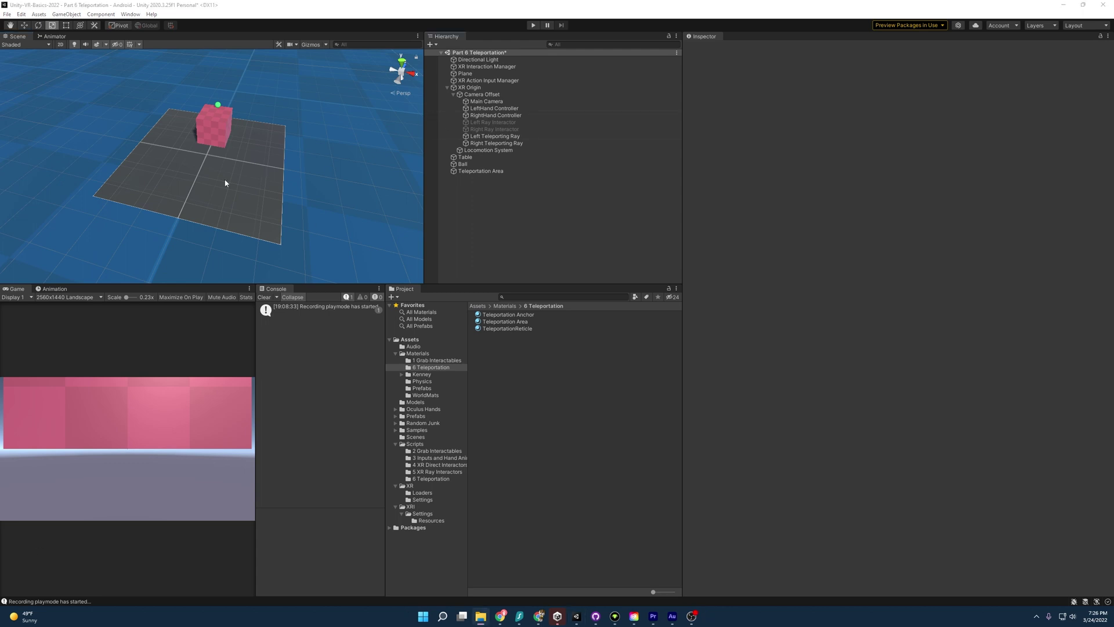
Add an XR Teleportation Anchor to the scene, keeping its default name.
left_click(566, 171)
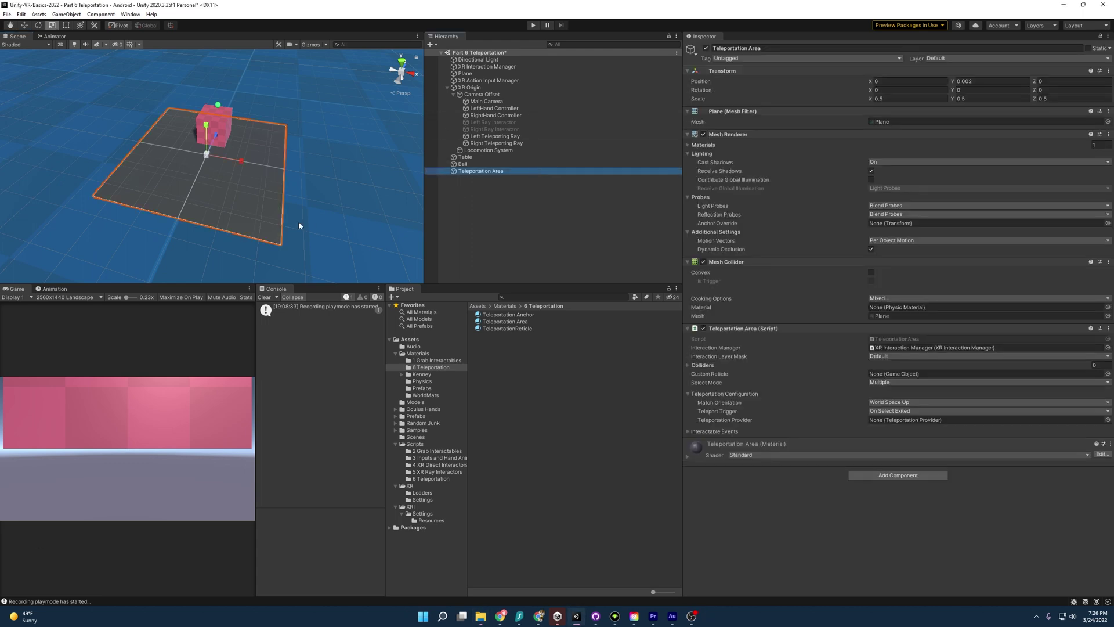
right_click(480, 190)
mouse_move(522, 361)
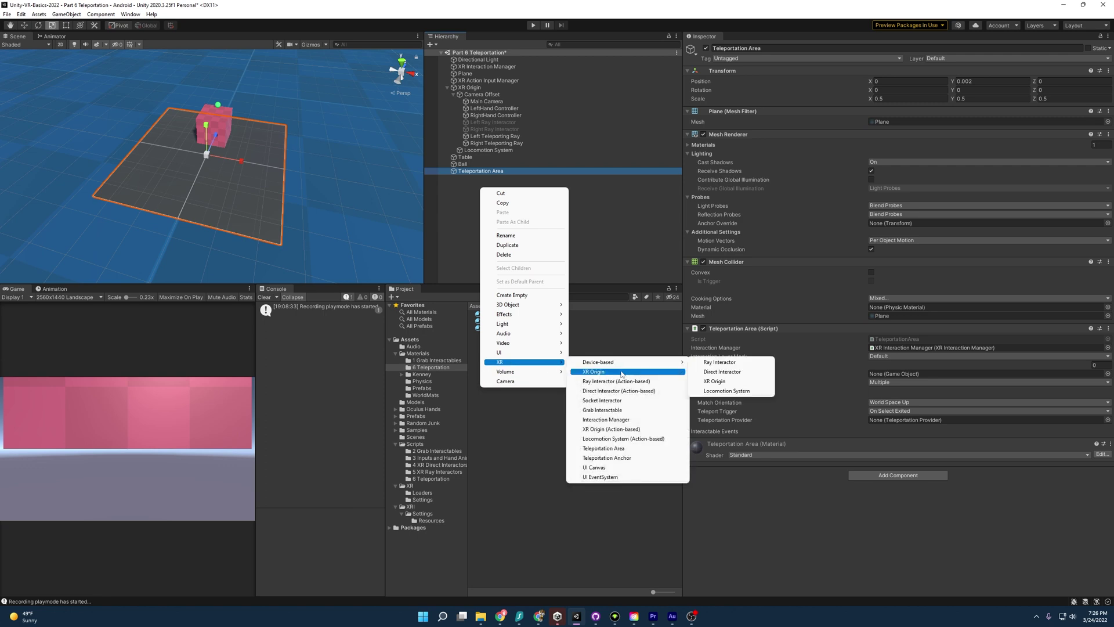
left_click(625, 457)
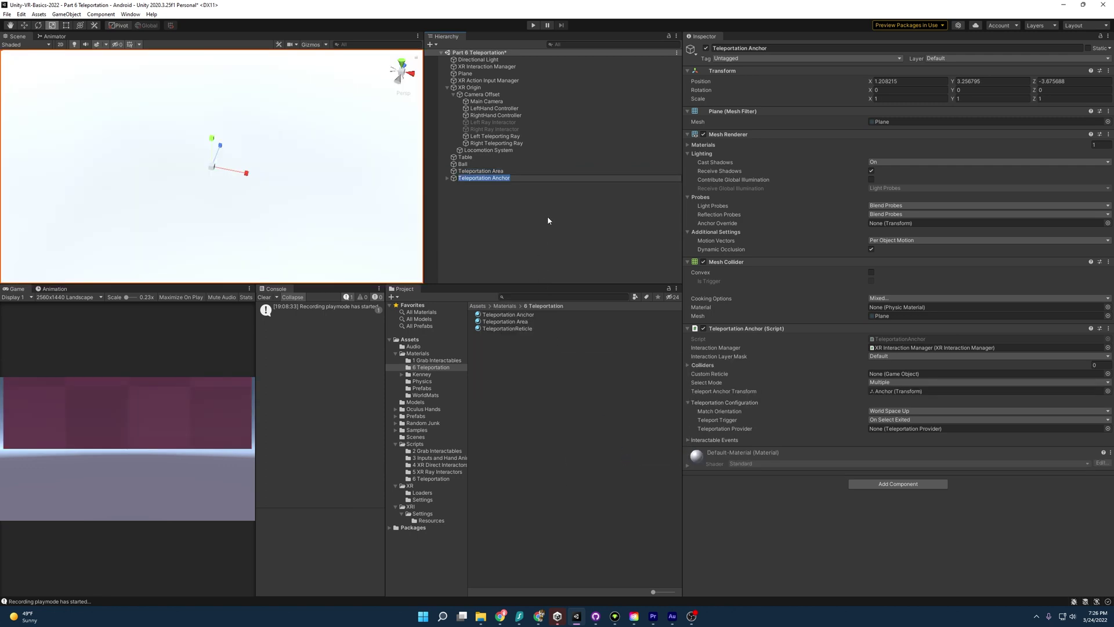
key("Return")
Place the Teleportation Anchor at position 3, 0.002, 0 with Y rotation -90 and a scale of 0.1 on all axes.
left_click(985, 90)
type("-90")
key("Tab")
key("Tab")
type(".1")
key("Tab")
type(".1")
key("Tab")
type(".1")
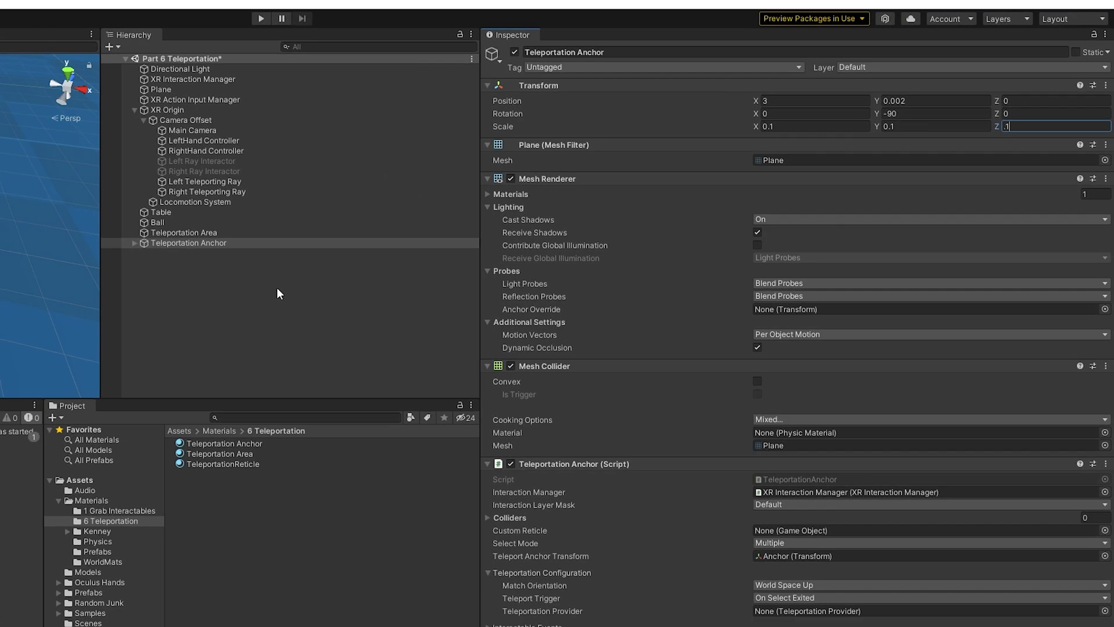
left_click(547, 219)
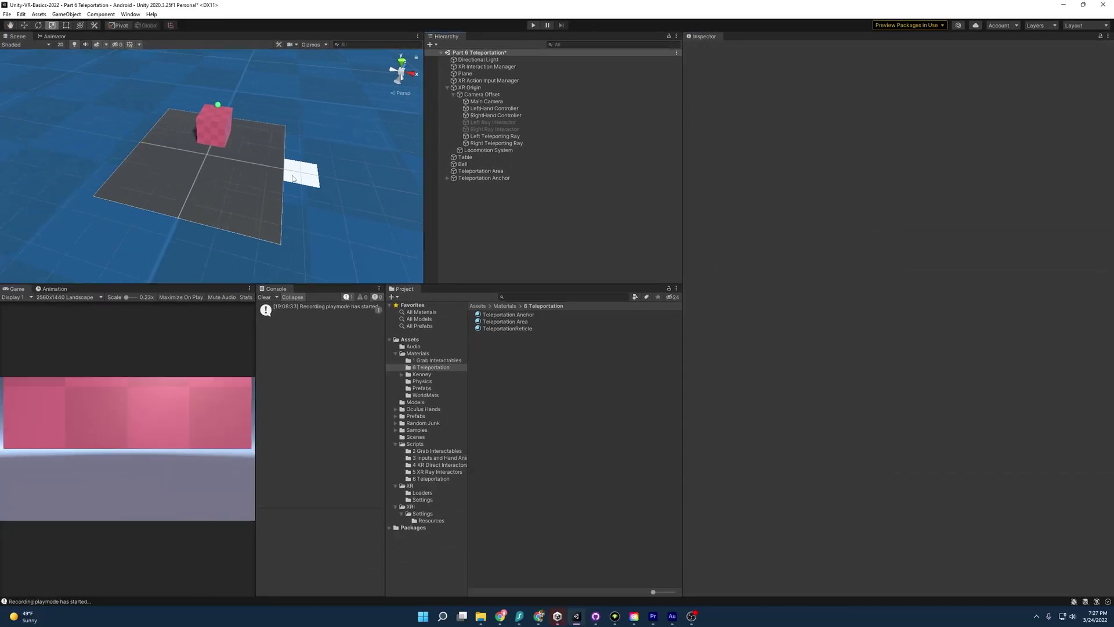
Compare the component settings of the Teleportation Anchor with those of the Teleportation Area.
left_click(500, 180)
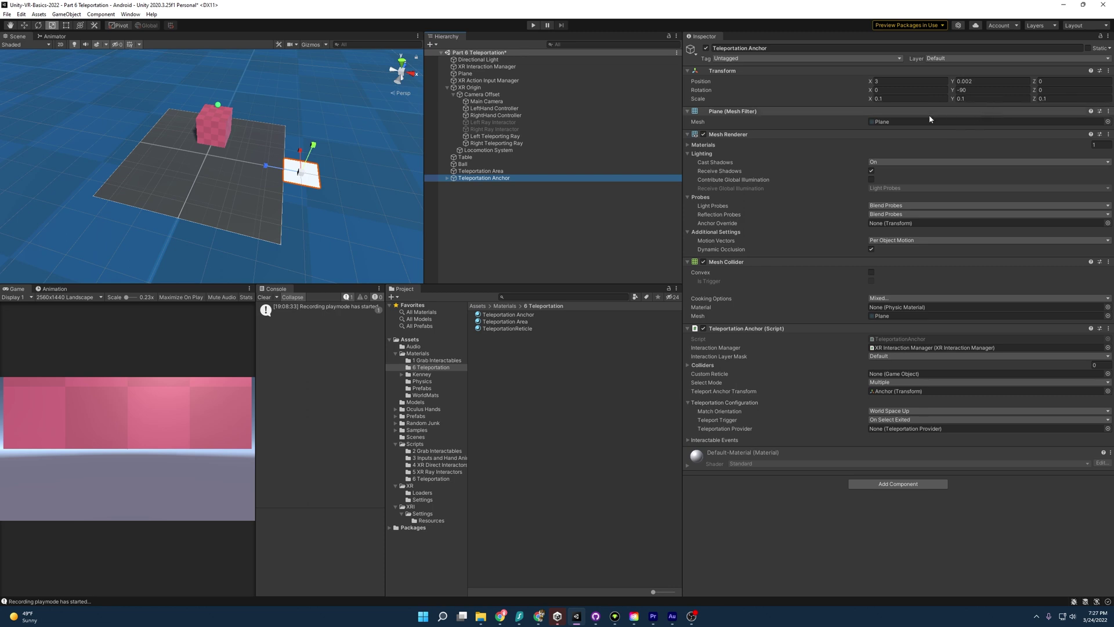
left_click(503, 179)
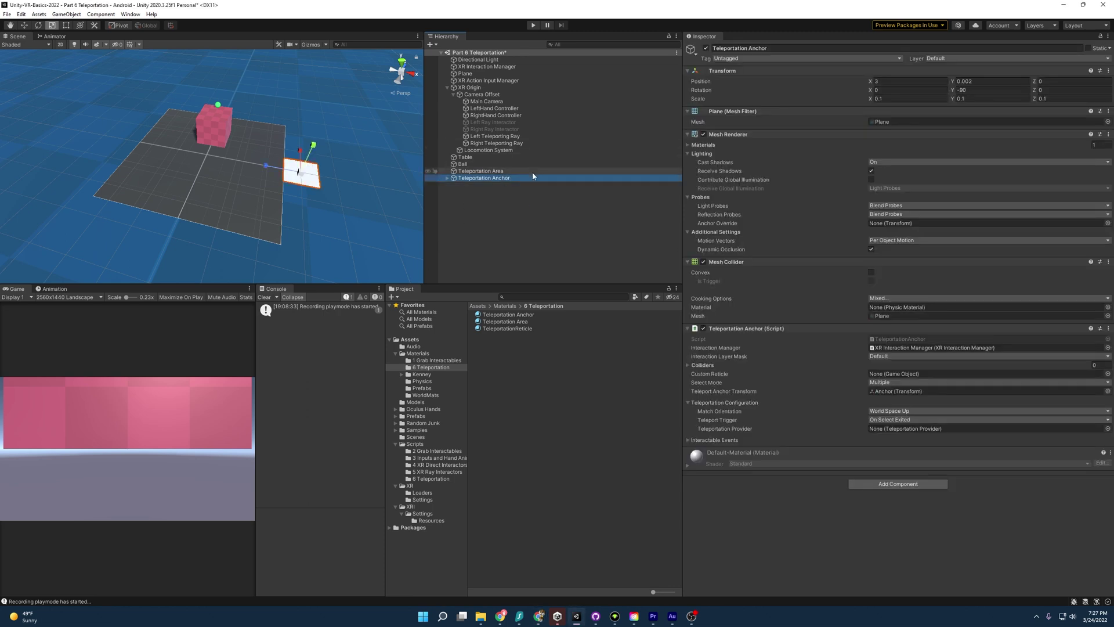
left_click(492, 171)
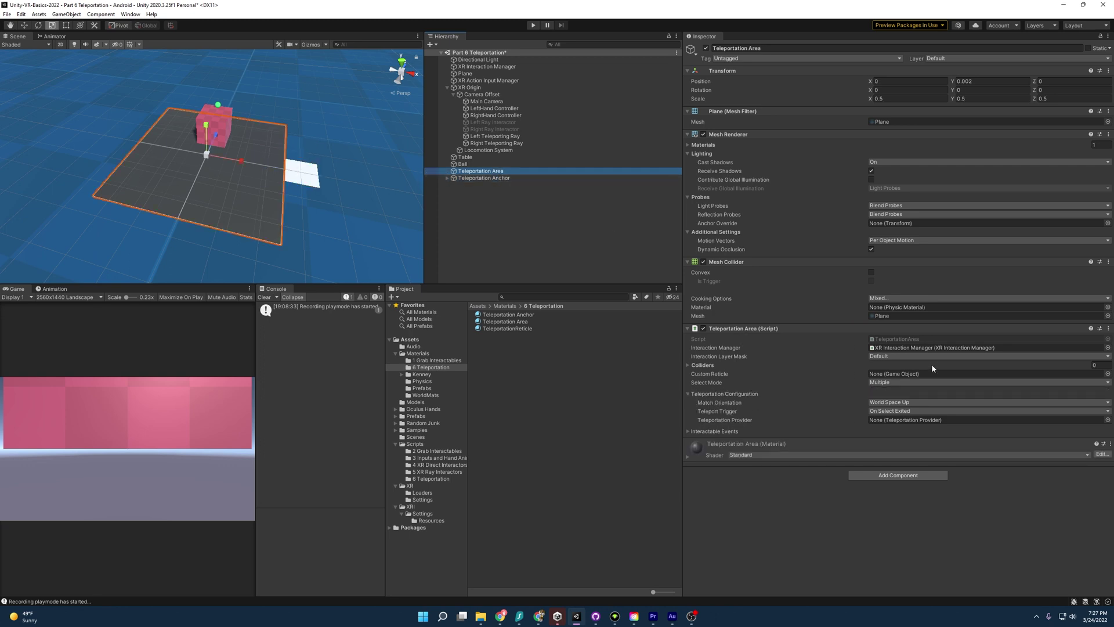
left_click(511, 178)
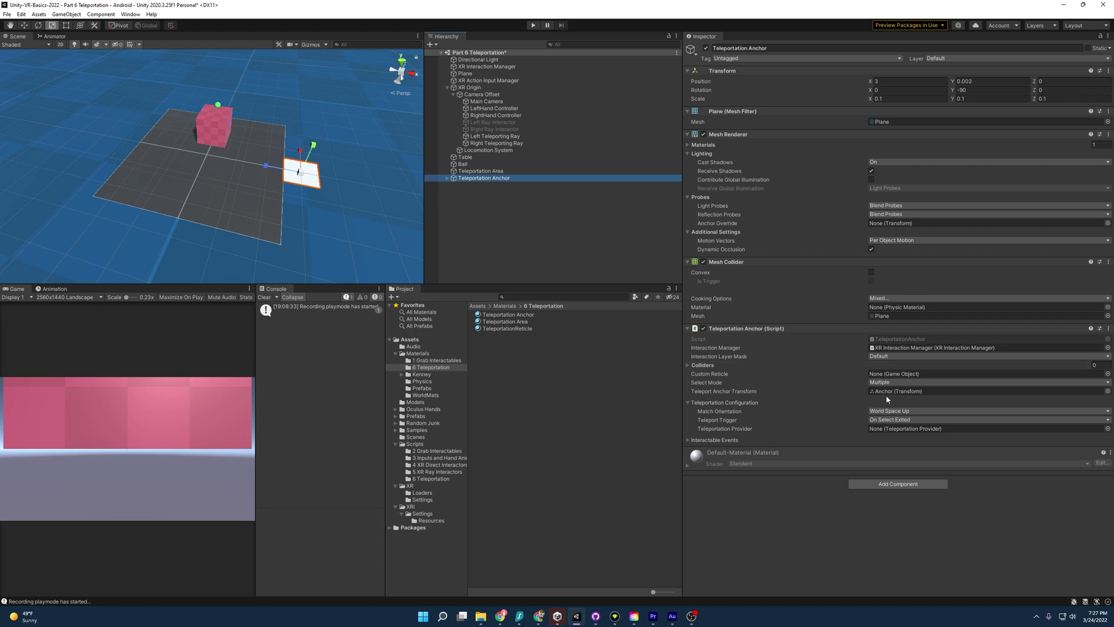
Reveal the Teleportation Anchor's child Anchor and compare both with the Teleportation Area.
left_click(447, 178)
left_click(473, 184)
left_click(489, 171)
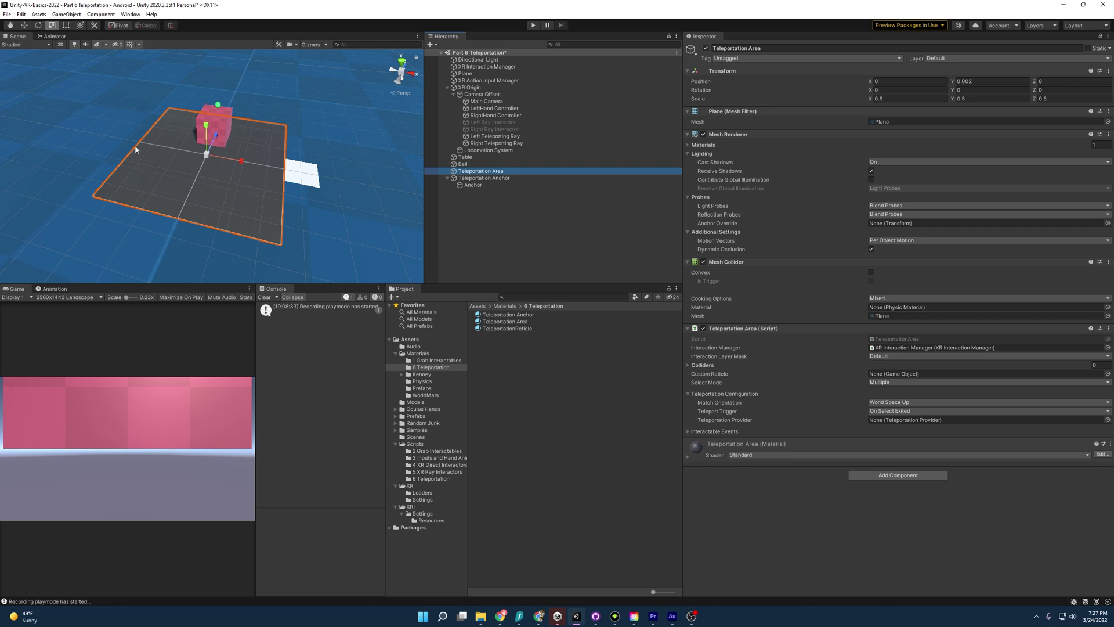
left_click(298, 173)
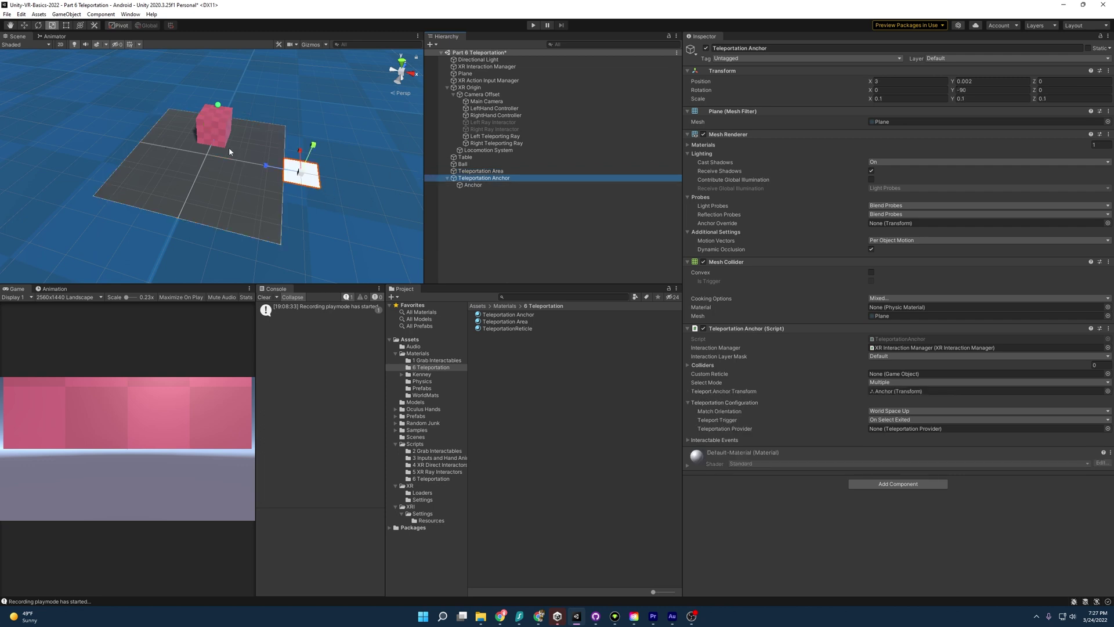
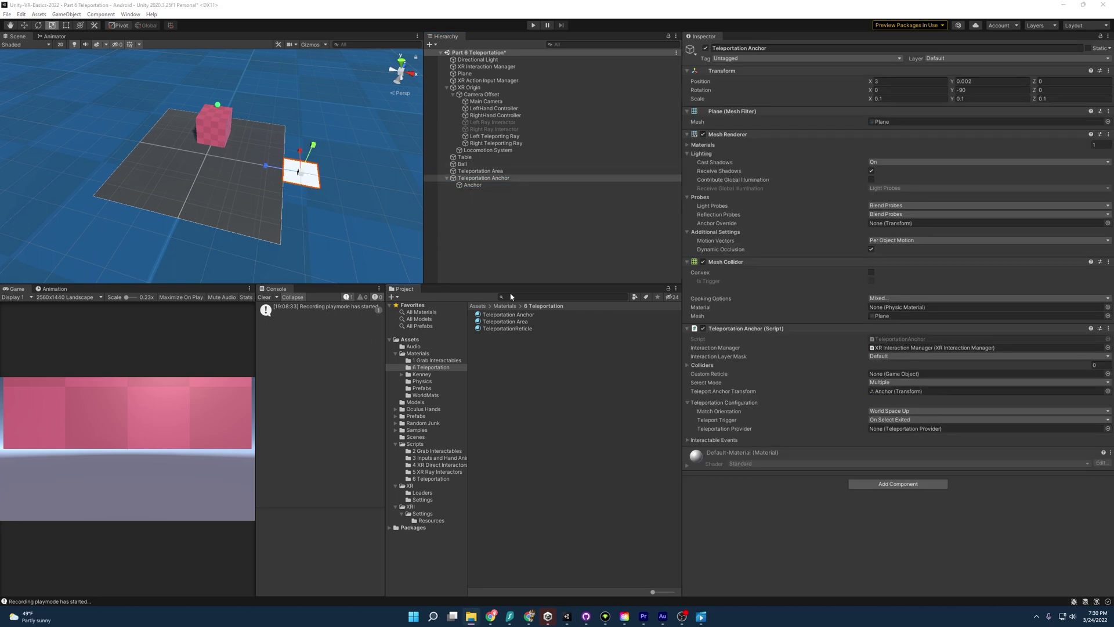
Try to apply the Teleportation Anchor material from the Materials/6 Teleportation folder to the Teleportation Anchor plane.
left_click(423, 369)
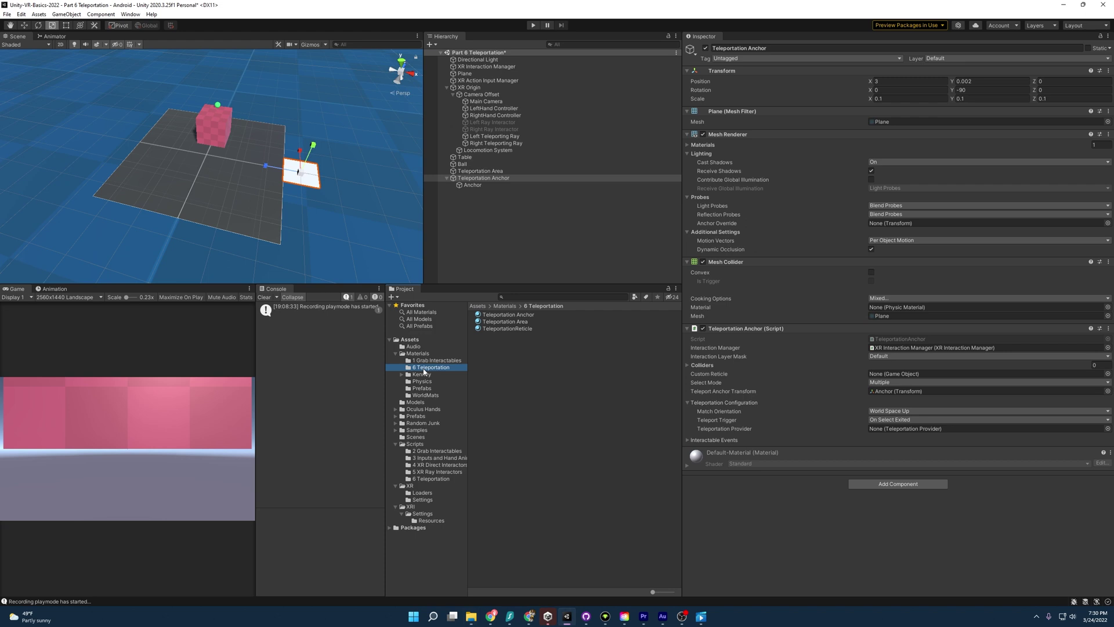
left_click_drag(508, 314, 450, 245)
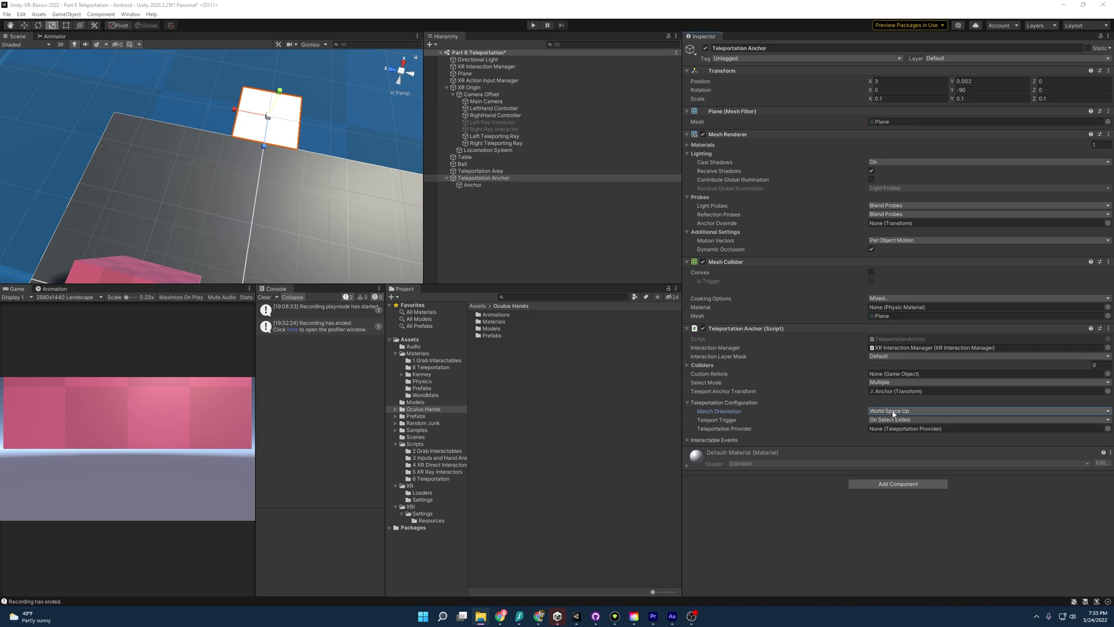
Set the Teleportation Anchor's Match Orientation to Target Up And Forward and its Interaction Layer Mask to Teleport only.
left_click(928, 410)
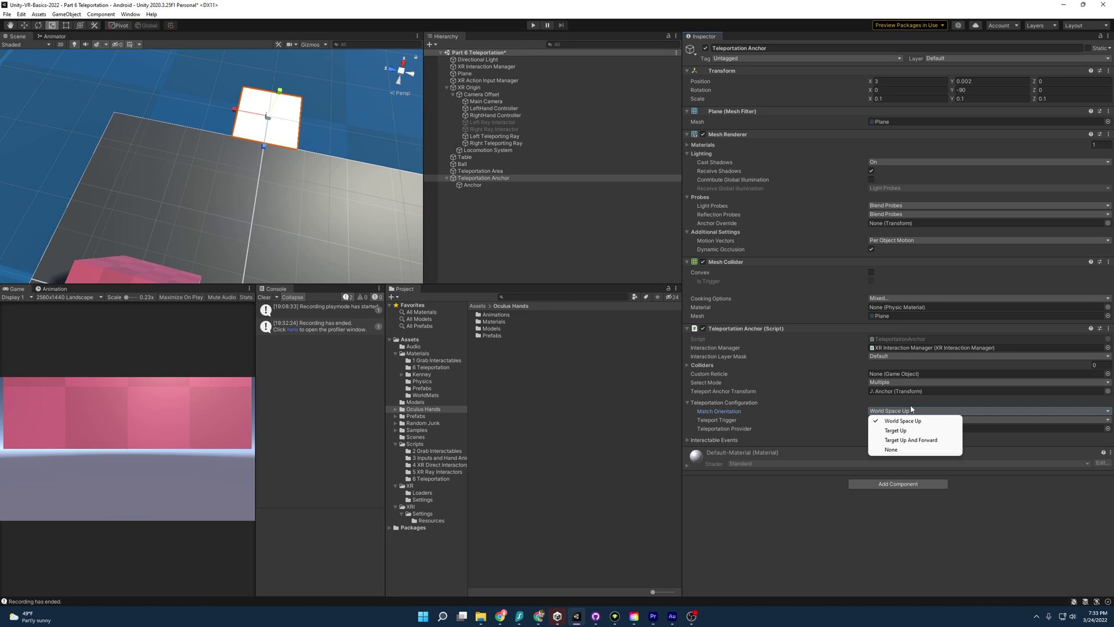
left_click(916, 441)
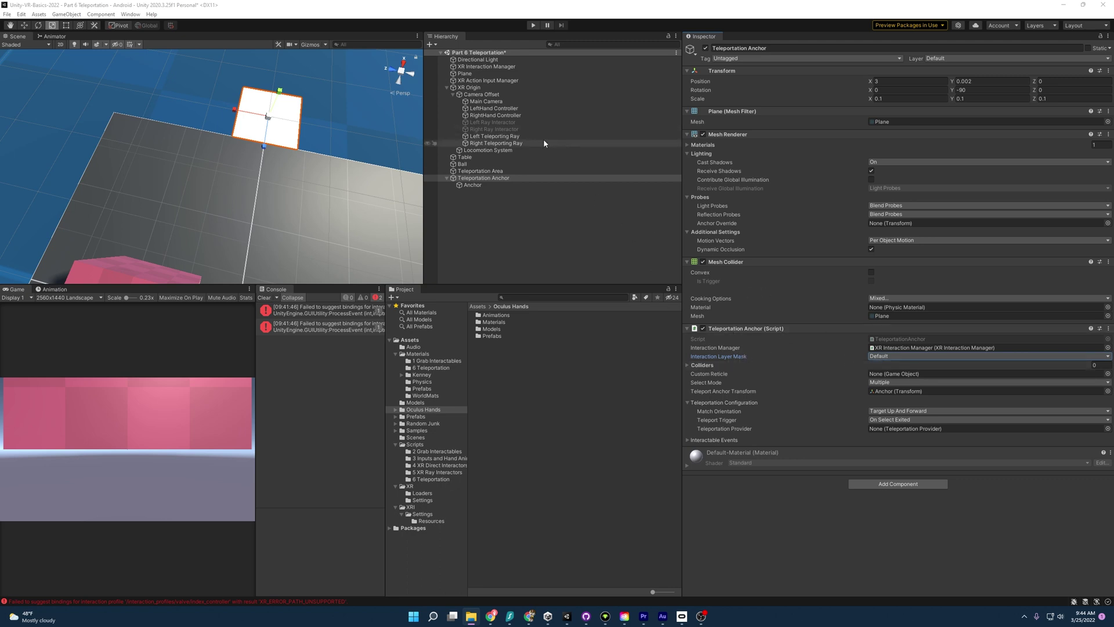
left_click(899, 356)
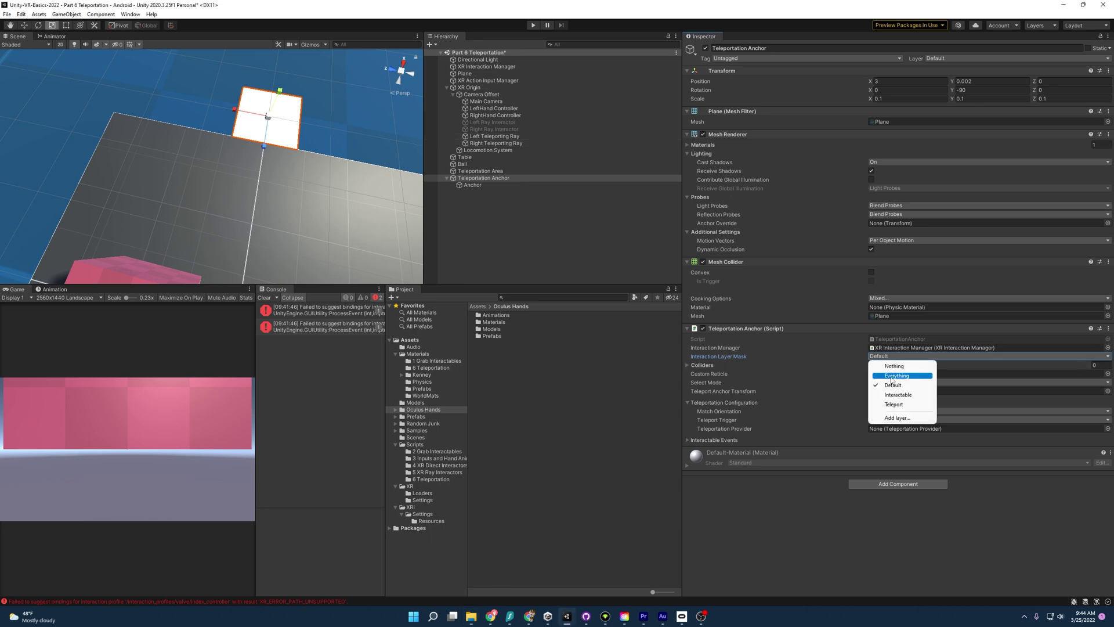
left_click(896, 405)
left_click(900, 356)
left_click(896, 366)
left_click(896, 356)
left_click(893, 405)
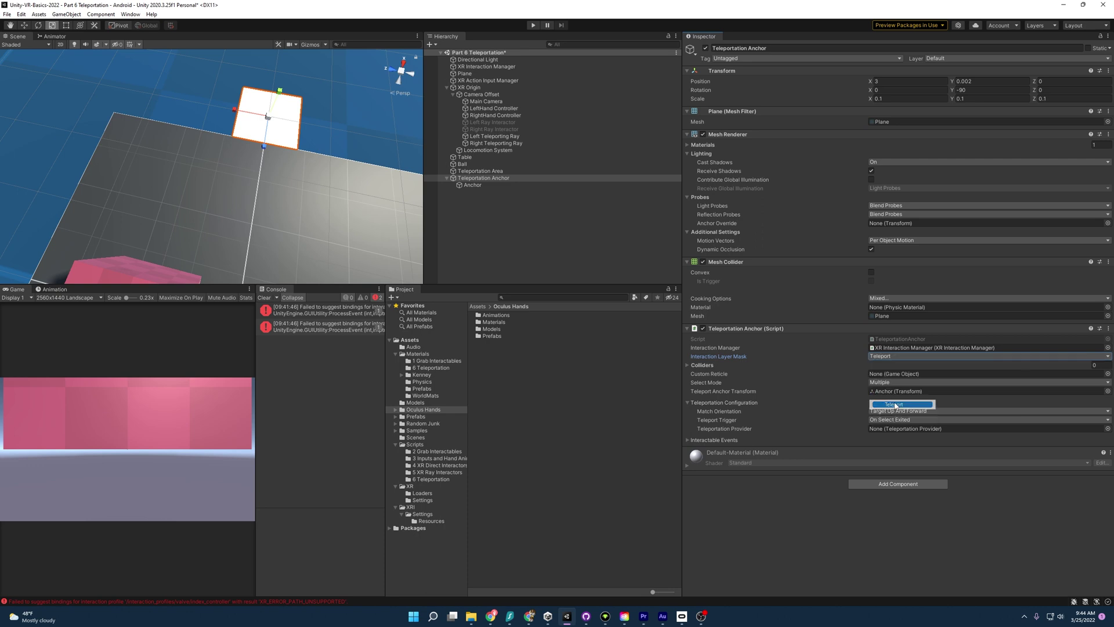
Set the Teleportation Area's Interaction Layer Mask to Teleport only, first clearing the mask with Nothing.
left_click(480, 170)
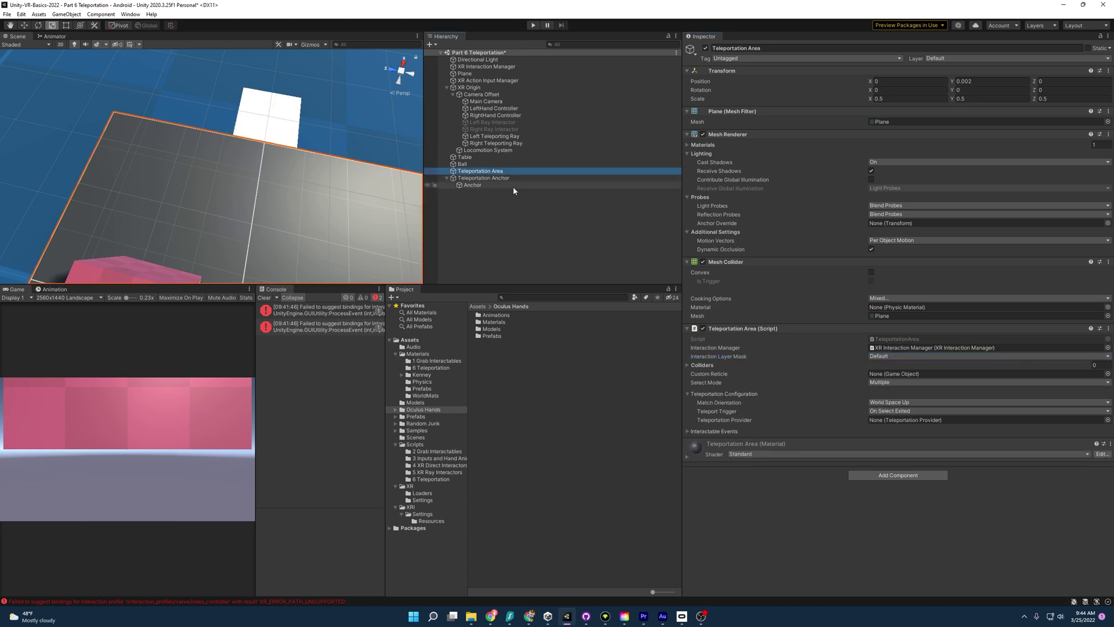
left_click(884, 356)
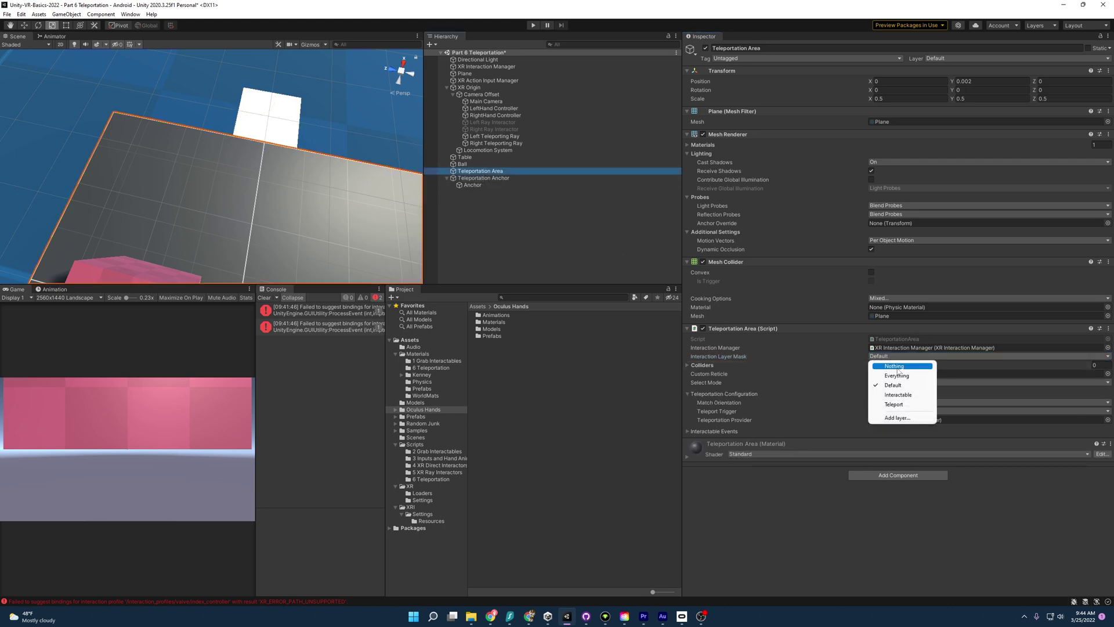
left_click(897, 367)
left_click(888, 356)
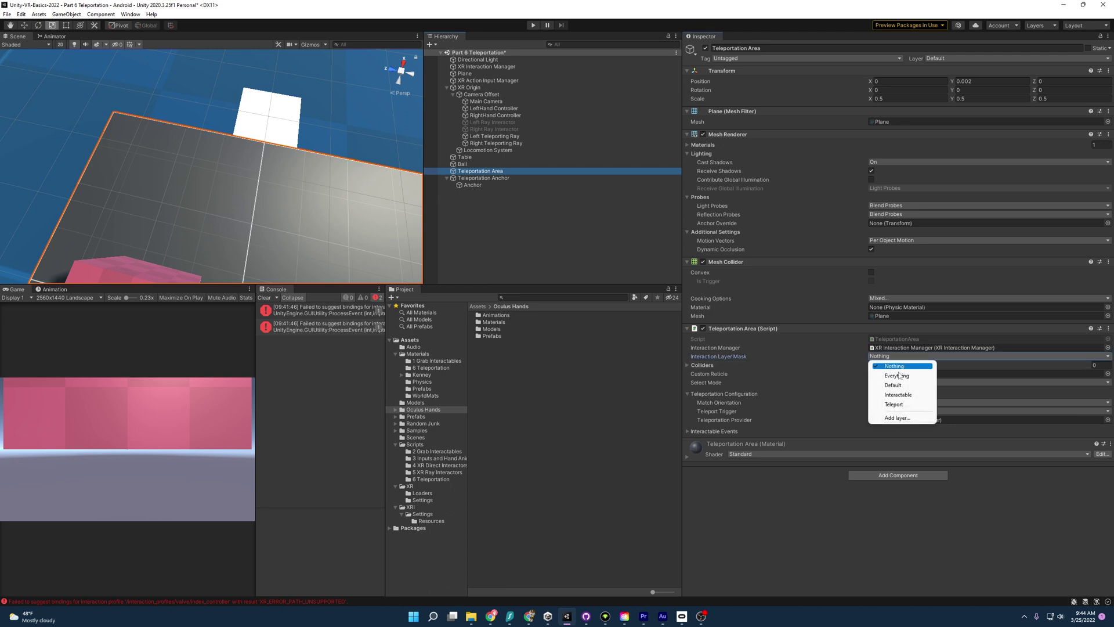
left_click(893, 404)
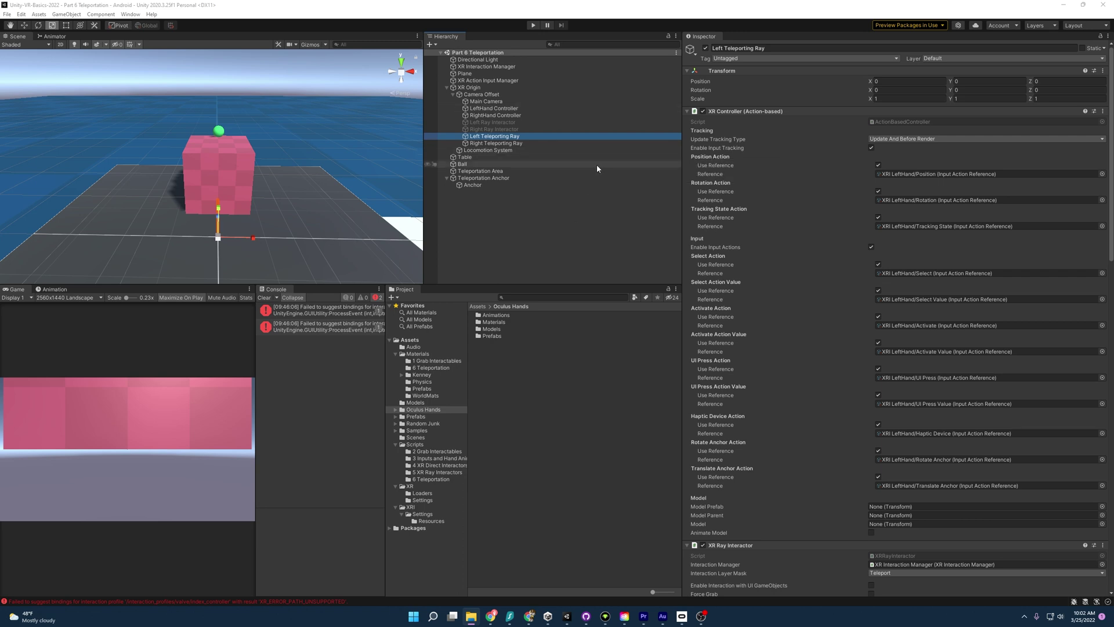
Set the Left Teleporting Ray's line type to Projectile Curve with a velocity of 6.
left_click(559, 143)
left_click(544, 137)
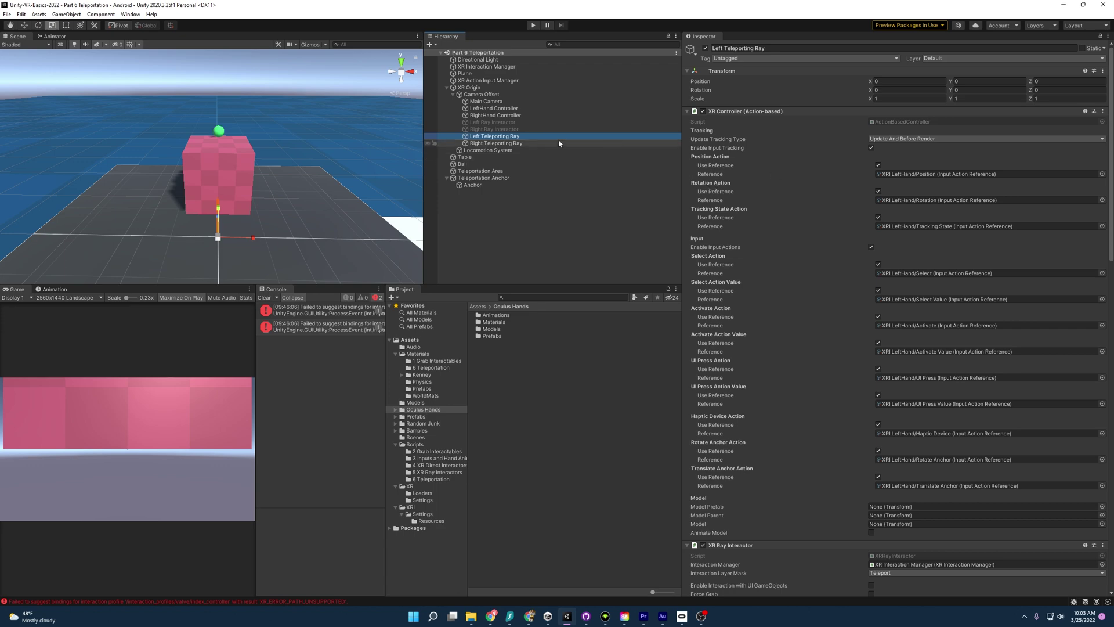
scroll(838, 192, "down", 10)
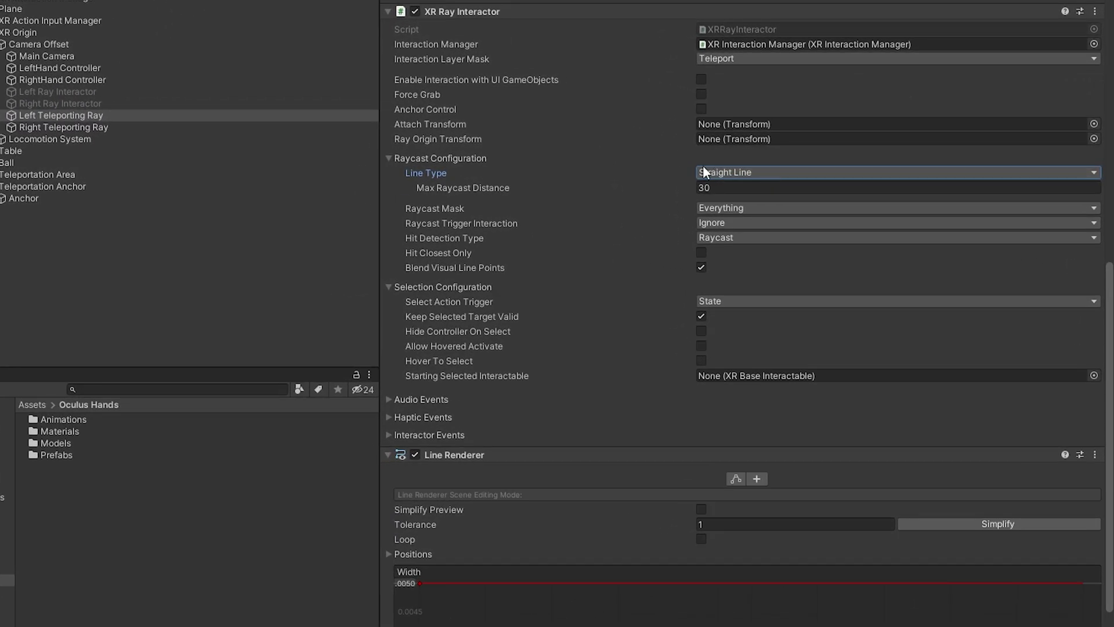
left_click(811, 172)
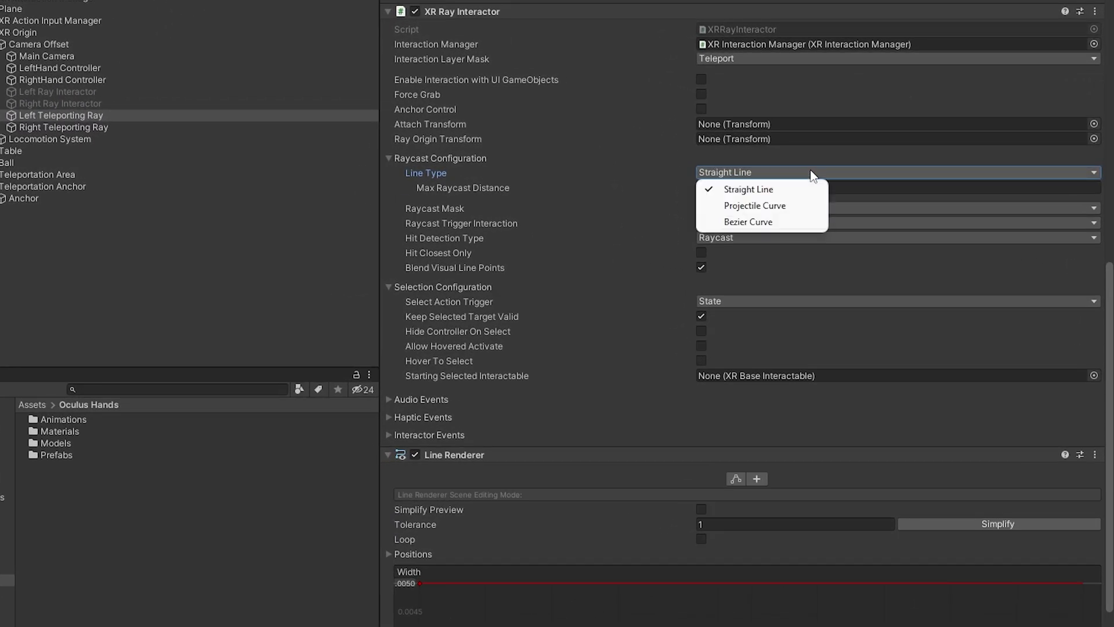
left_click(772, 206)
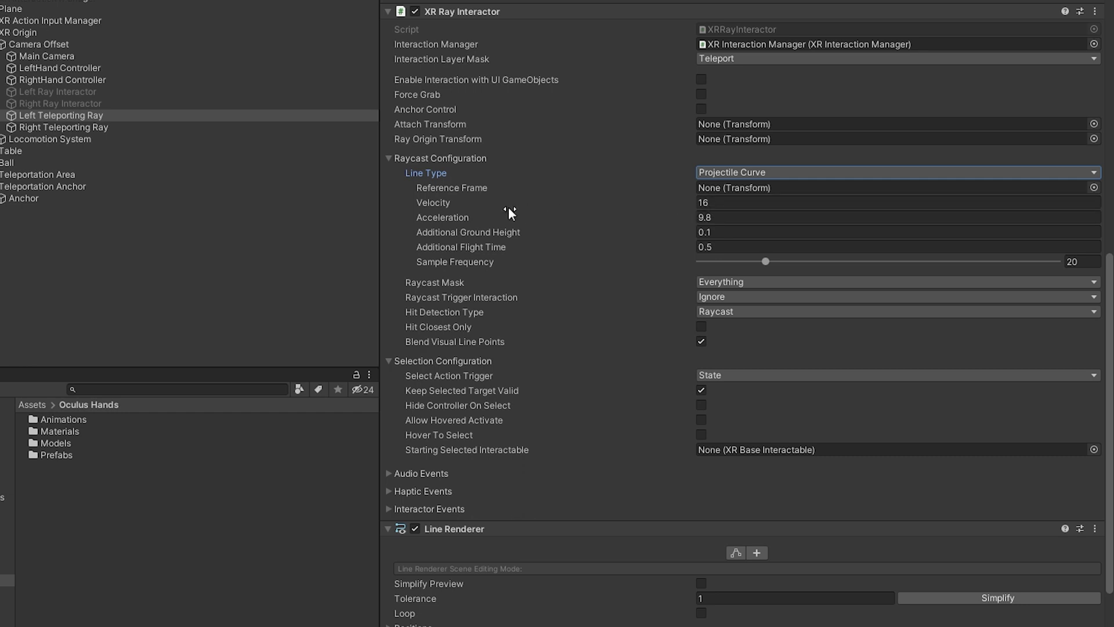
left_click(760, 203)
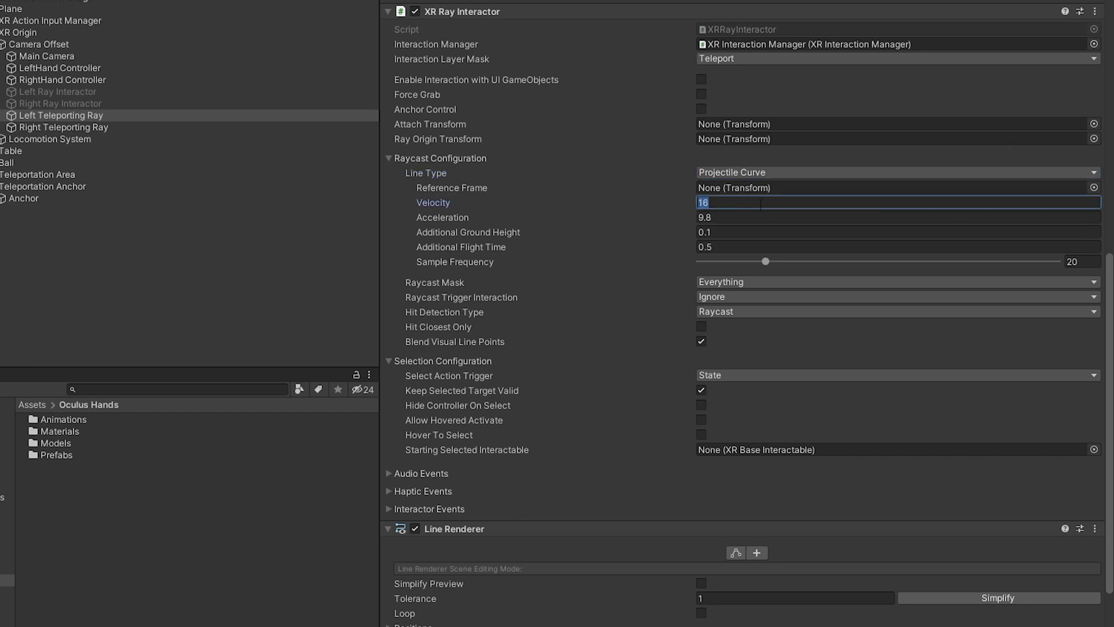
type("6")
Enable the On Hover Entered haptic event on the Left Teleporting Ray with an intensity of 0.25 and a duration of 0.25.
left_click(388, 491)
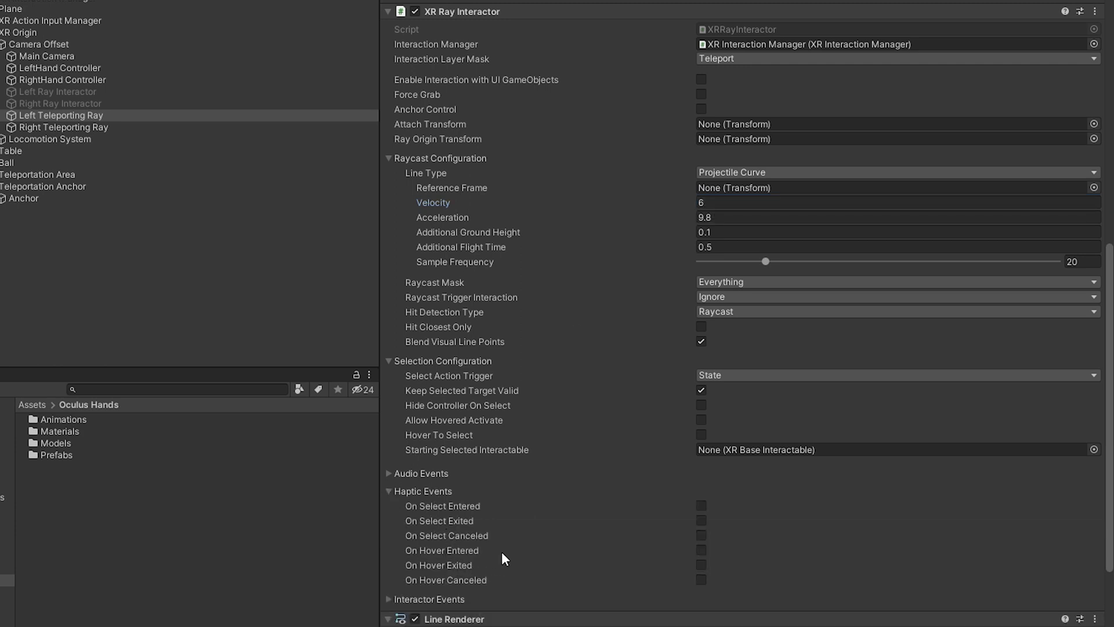
left_click(700, 549)
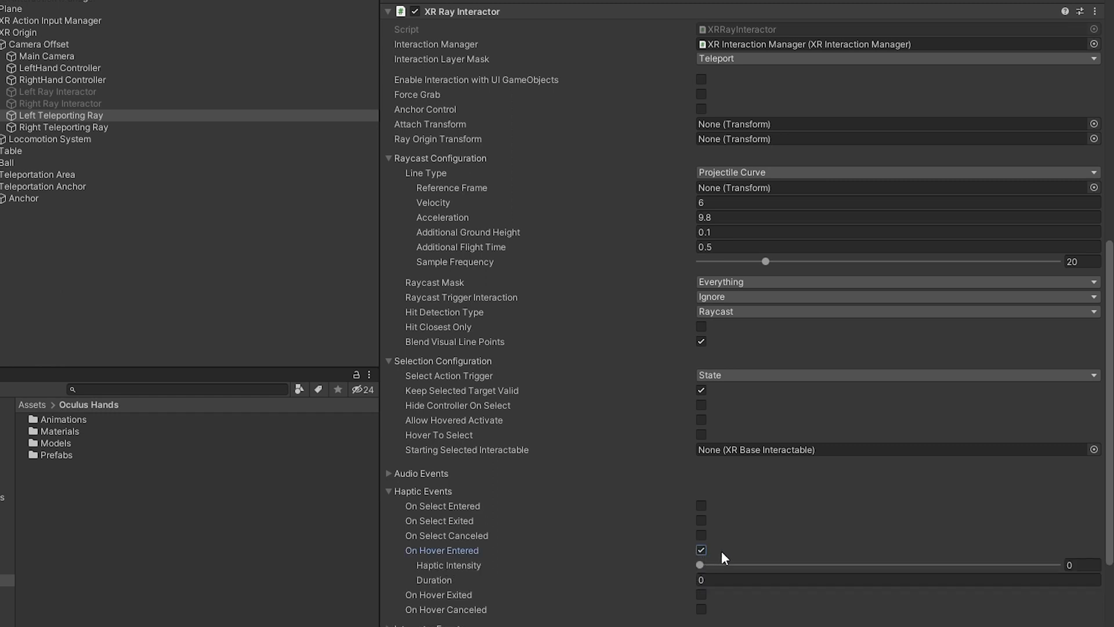
left_click(1081, 566)
type("0.25")
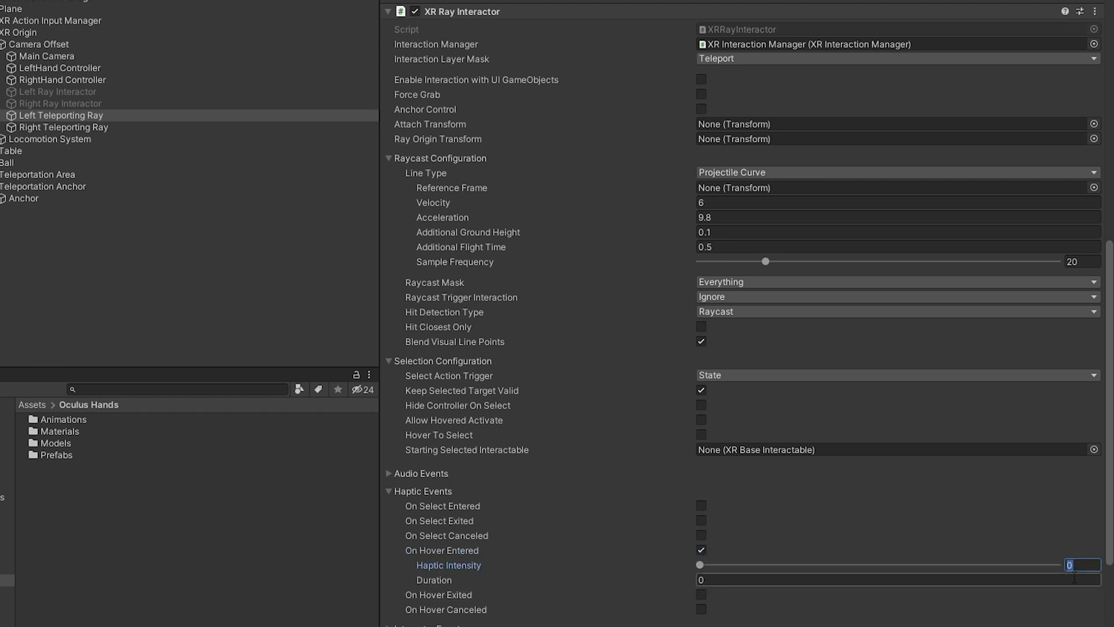
key("Return")
left_click(960, 582)
type(".25")
key("Return")
Set the Left Teleporting Ray's line width to 0.01 in XR Interactor Line Visual and check its width curve.
scroll(673, 307, "down", 10)
scroll(666, 331, "down", 9)
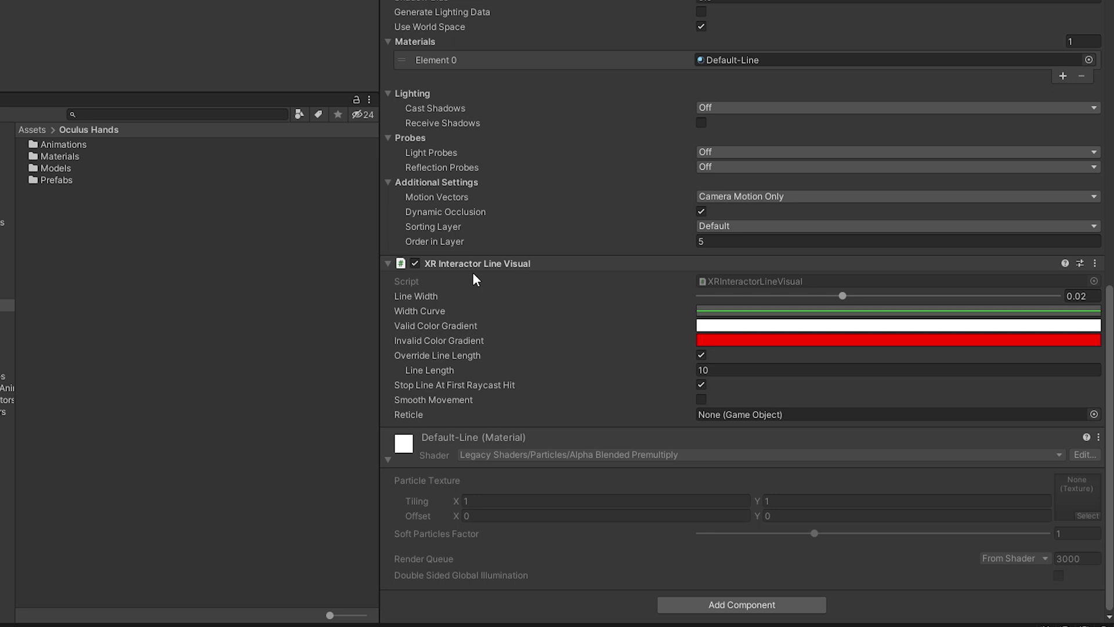
left_click(7, 317)
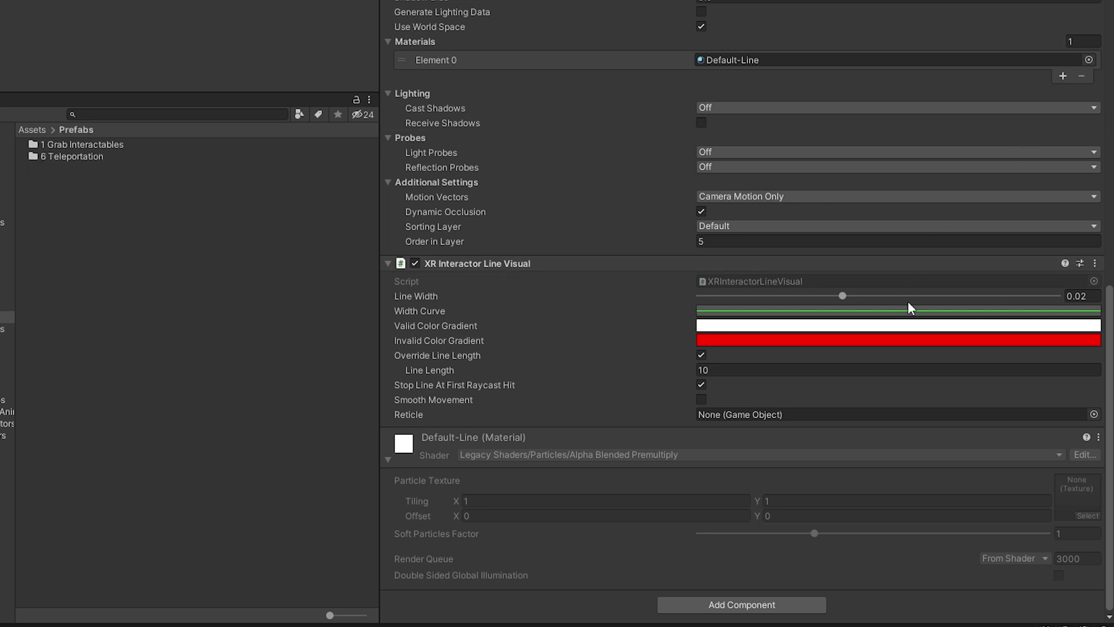
left_click(1080, 296)
left_click_drag(1080, 296, 1095, 296)
type("1")
left_click(727, 311)
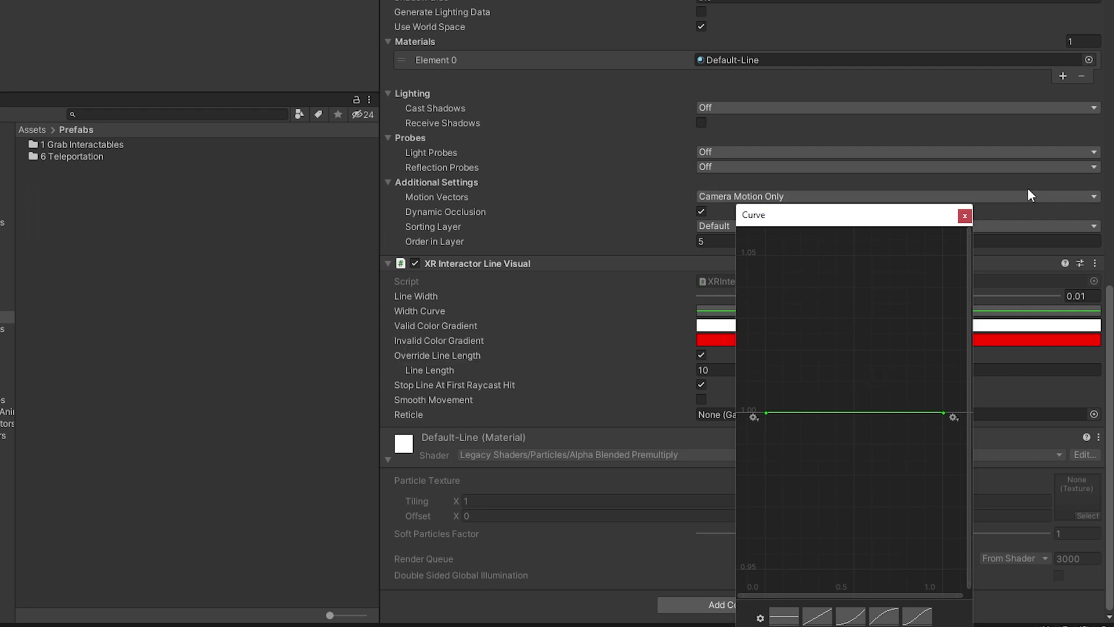
left_click(964, 216)
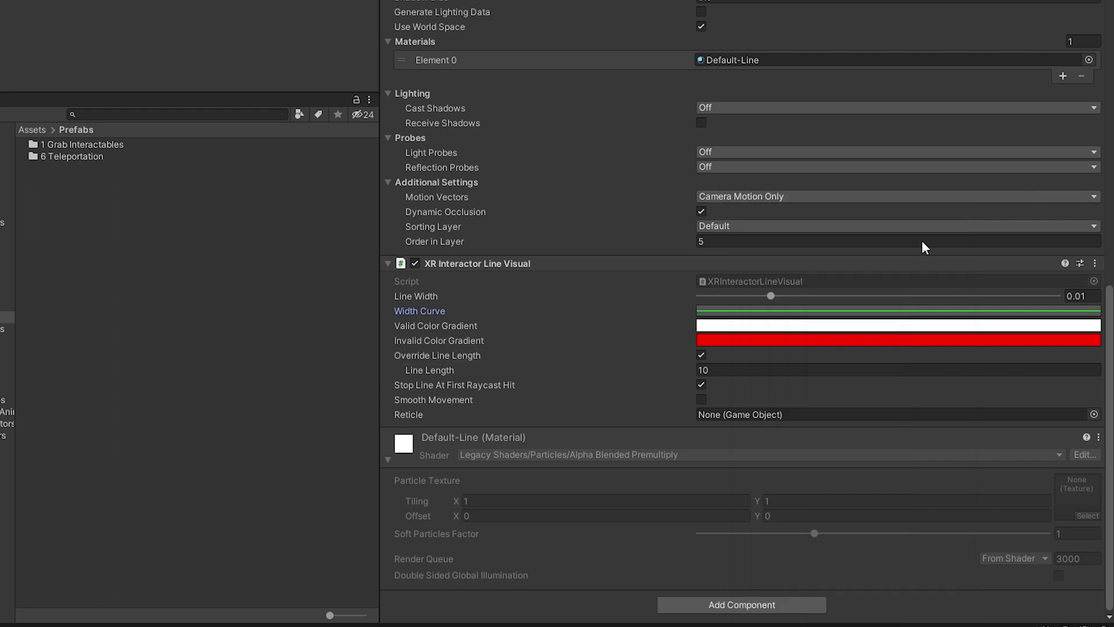
Set the start colour of the line's Valid Color Gradient to blue 3685CD, sampling the scene floor and brightening the shade.
left_click(734, 326)
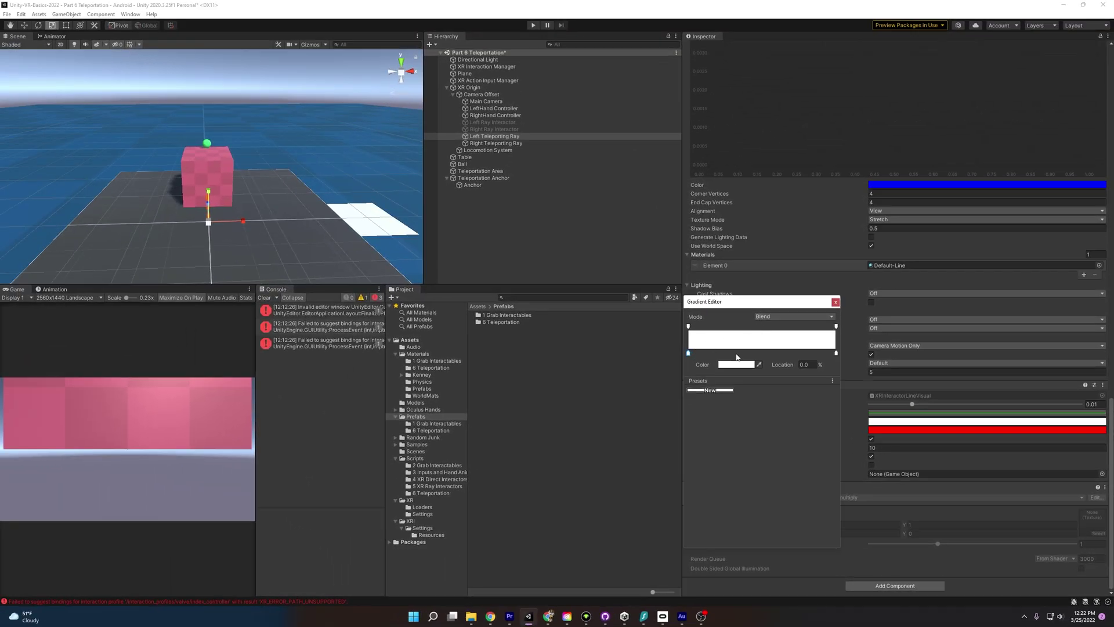
left_click(731, 350)
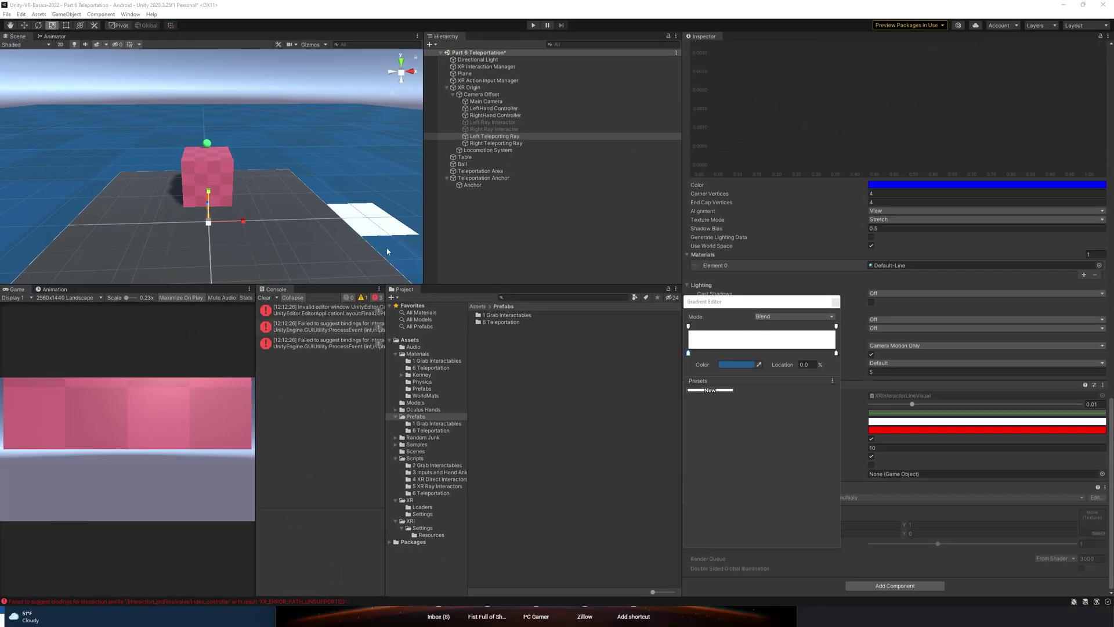
left_click(394, 253)
left_click(736, 365)
left_click(792, 424)
left_click_drag(792, 424, 789, 417)
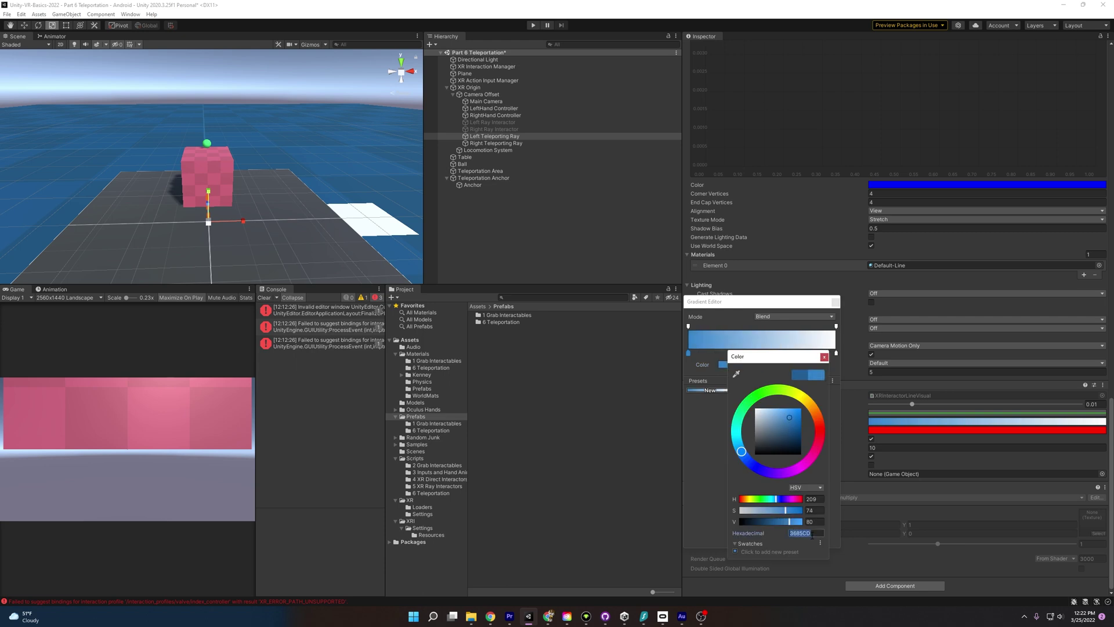
left_click(824, 356)
Set the end colour of the Valid Color Gradient to the same blue, 3685CD.
left_click(835, 352)
left_click(735, 364)
type("3685CD")
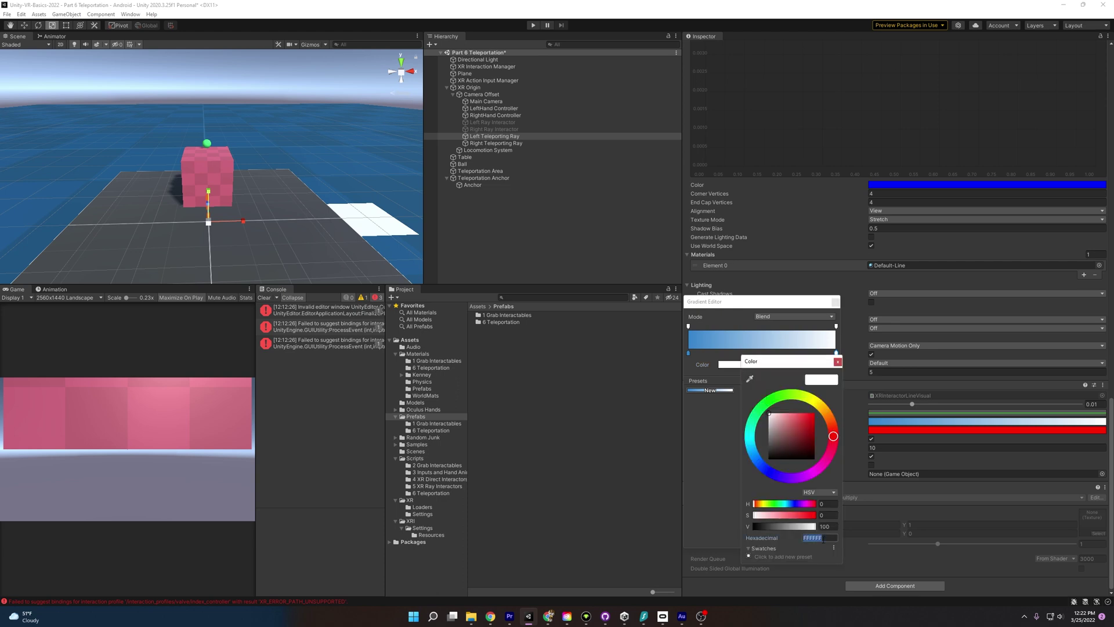
left_click(837, 362)
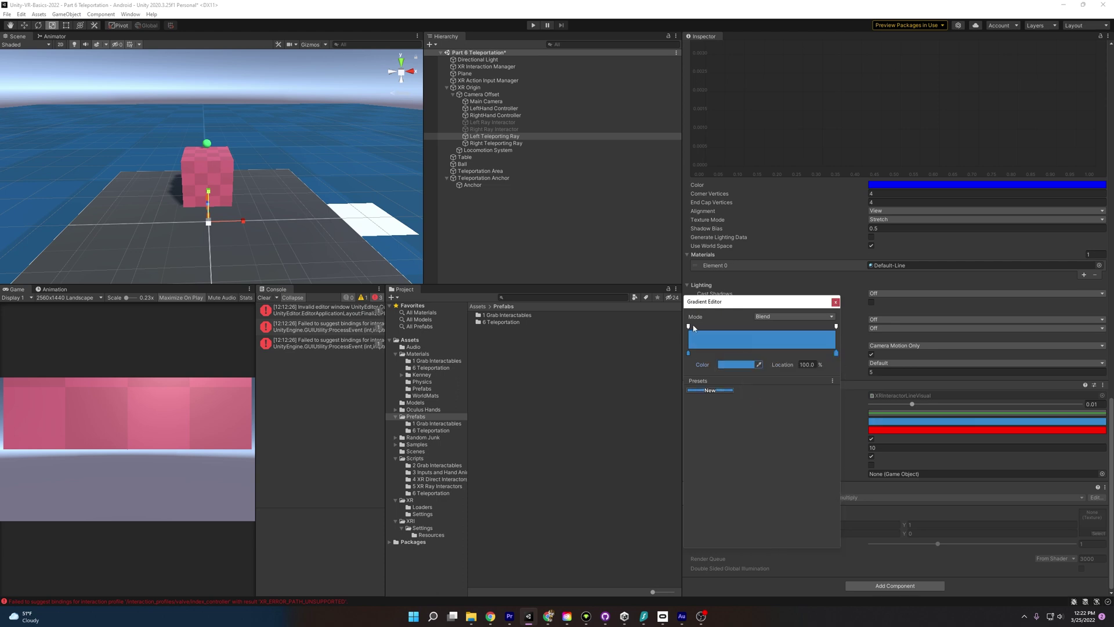
Set the alpha at the start of both the Valid and Invalid Color Gradients to 70.
left_click(688, 326)
left_click(756, 365)
type("70")
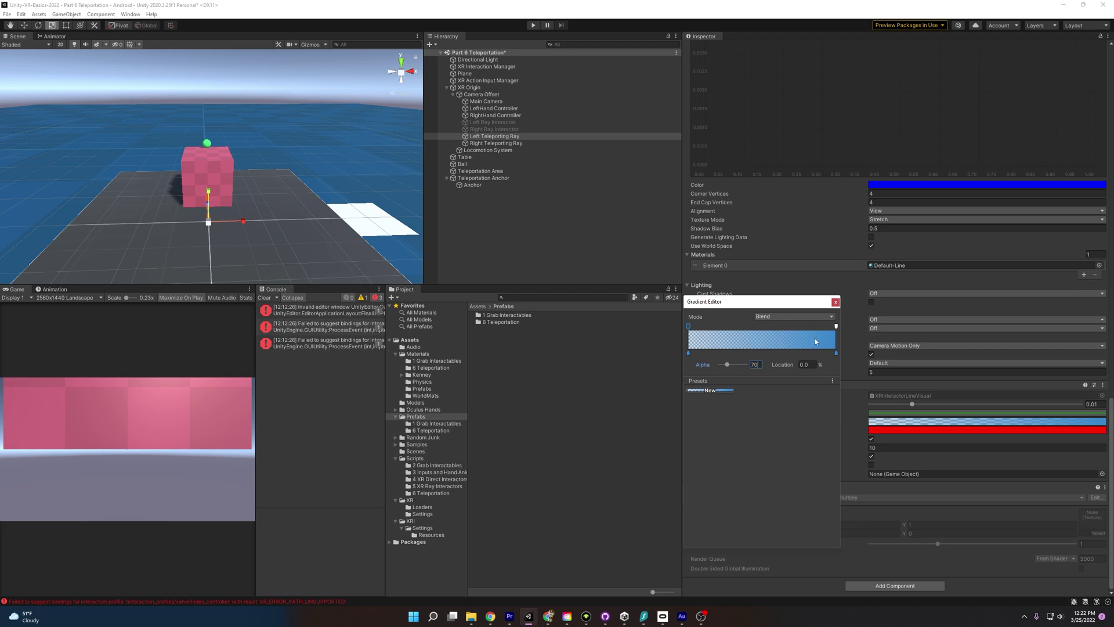
left_click(884, 431)
left_click(689, 326)
left_click(756, 364)
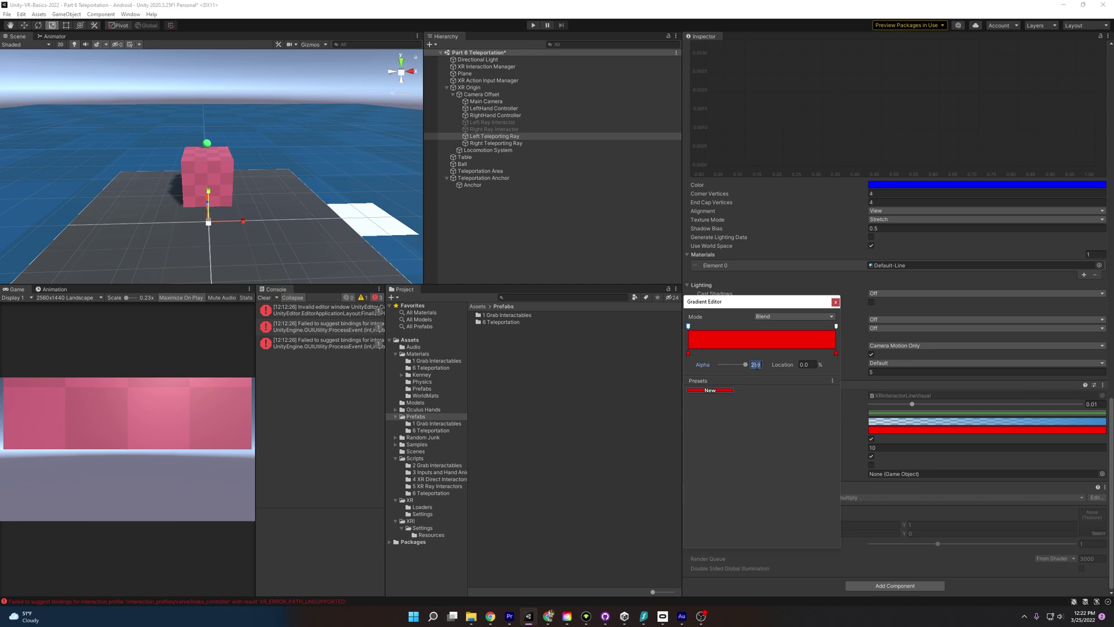
type("70")
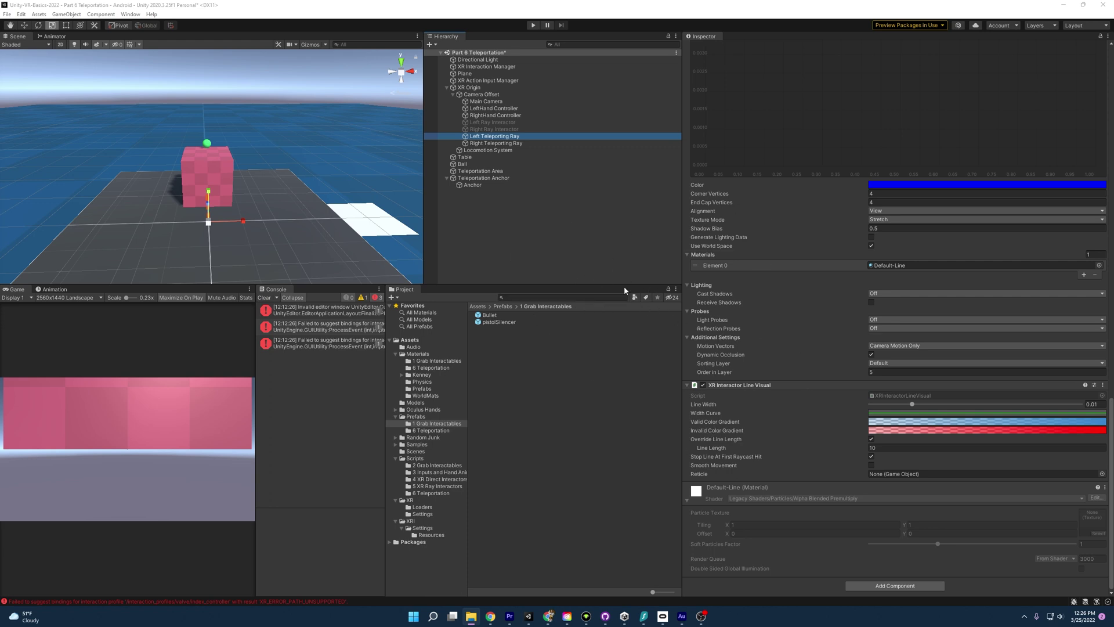
Inspect the TeleportReticle prefab in the Prefabs/6 Teleportation folder.
left_click(432, 425)
left_click(432, 430)
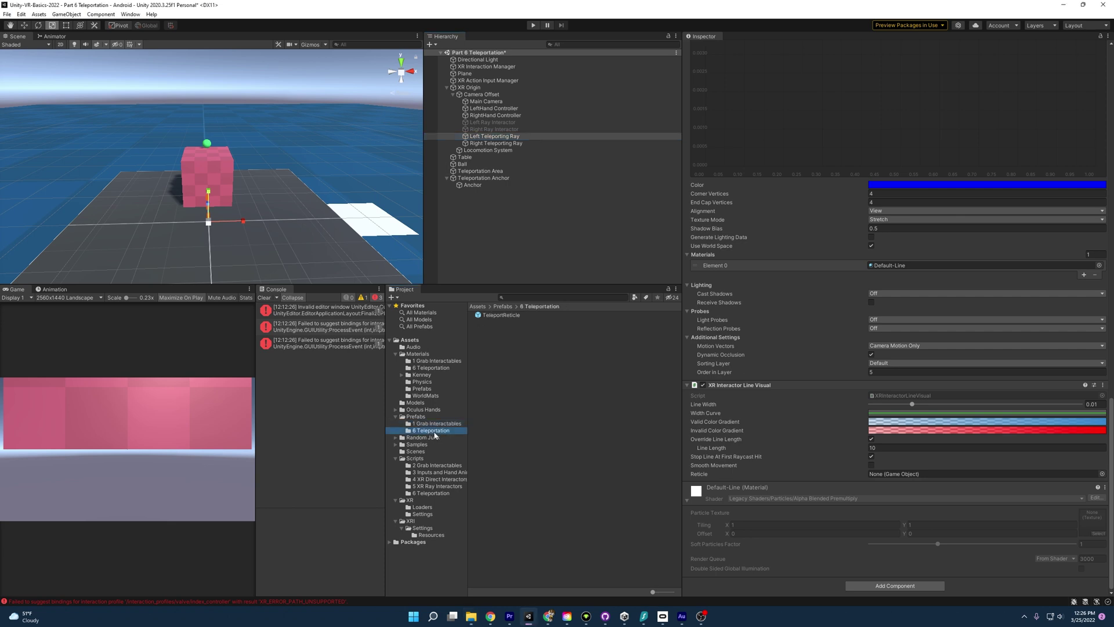
left_click(501, 315)
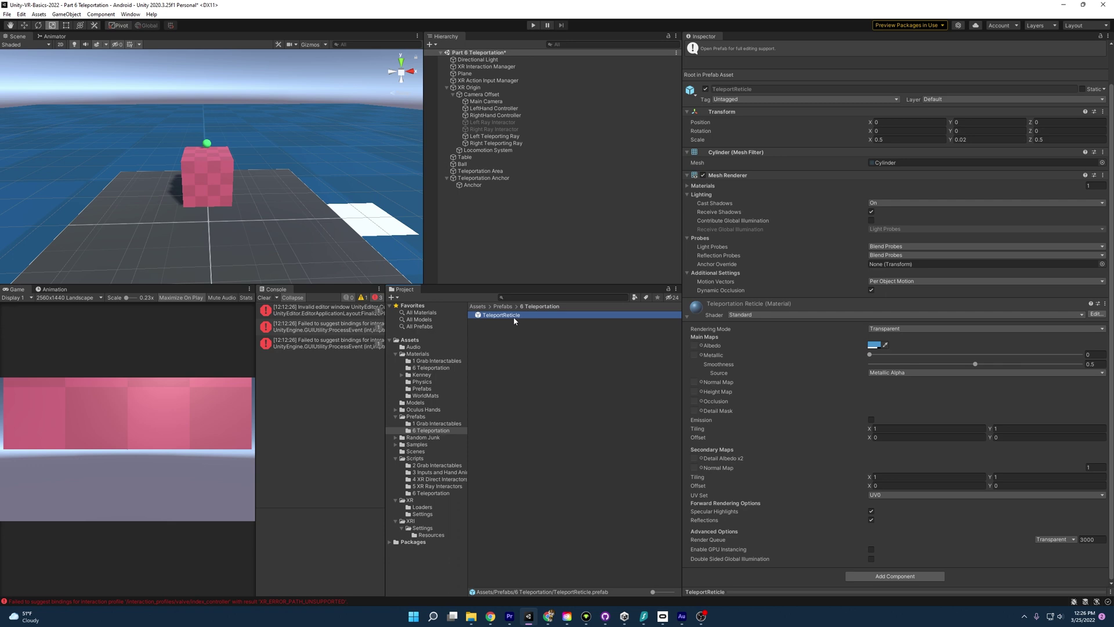
Open the TeleportReticle prefab for editing and inspect its flat cylinder and child Particle System.
double_click(513, 316)
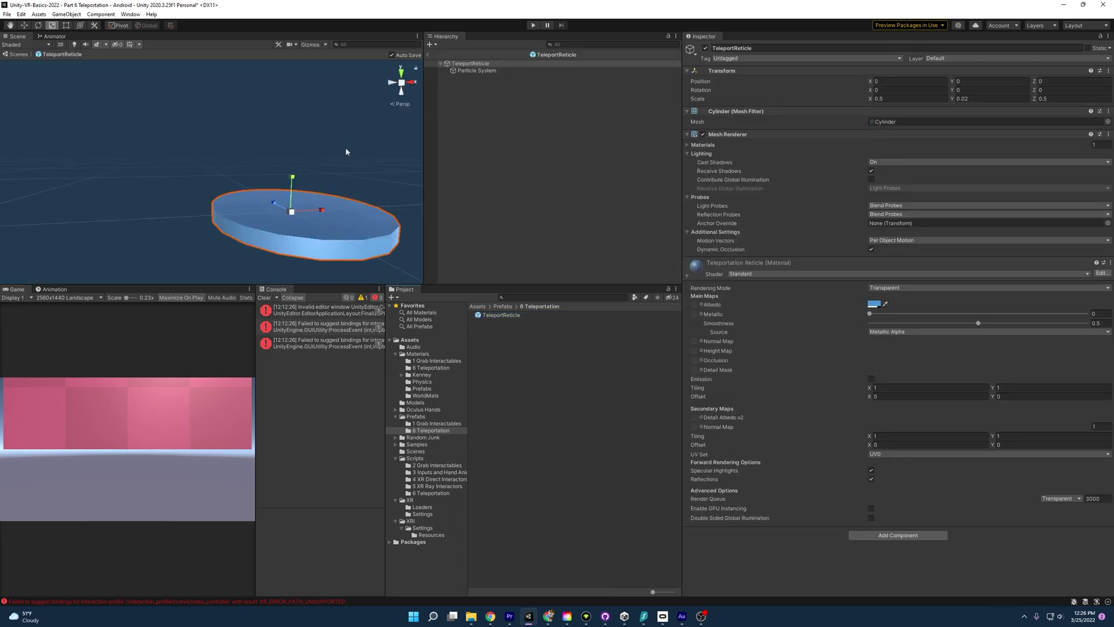
scroll(347, 156, "down", 3)
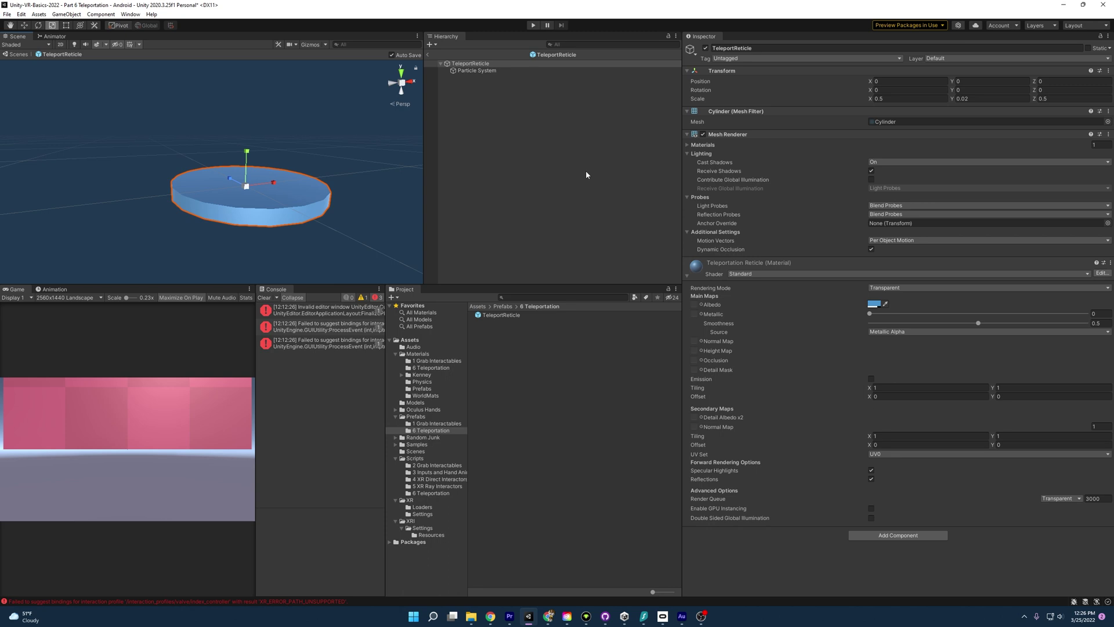
left_click(491, 72)
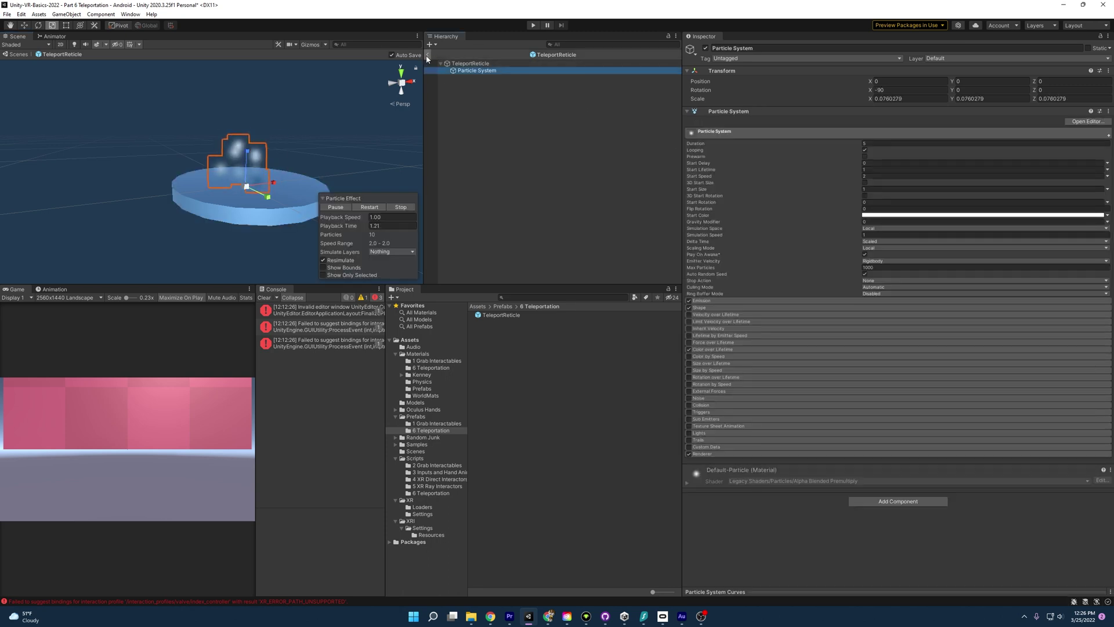
Create a cylinder in the scene and flatten it into a disc with a Y scale of about 0.056.
right_click(498, 213)
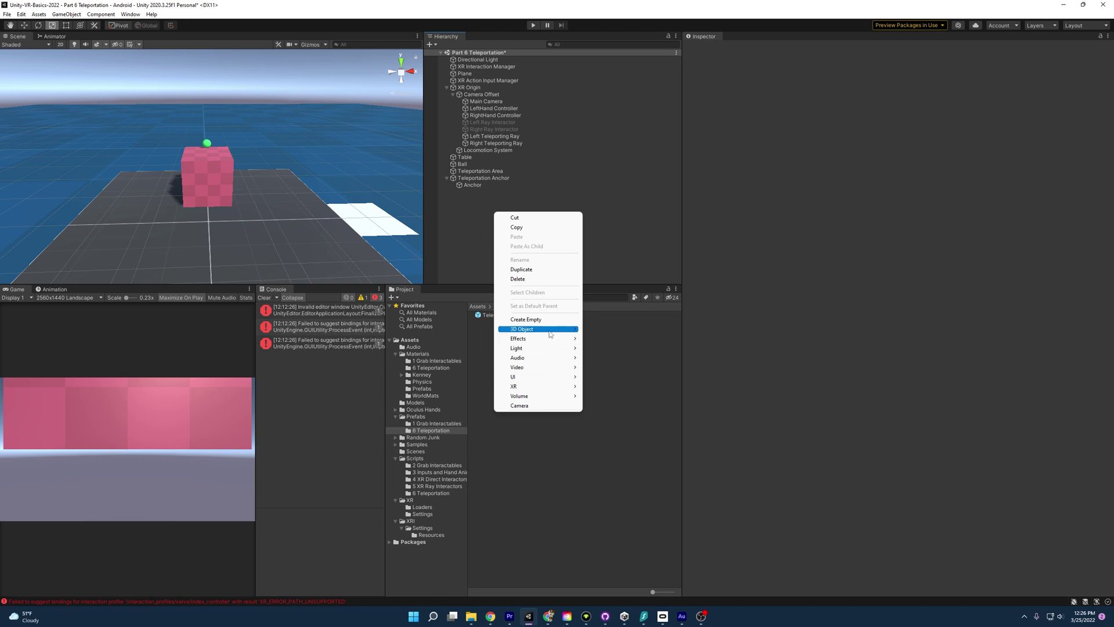
mouse_move(549, 334)
left_click(580, 341)
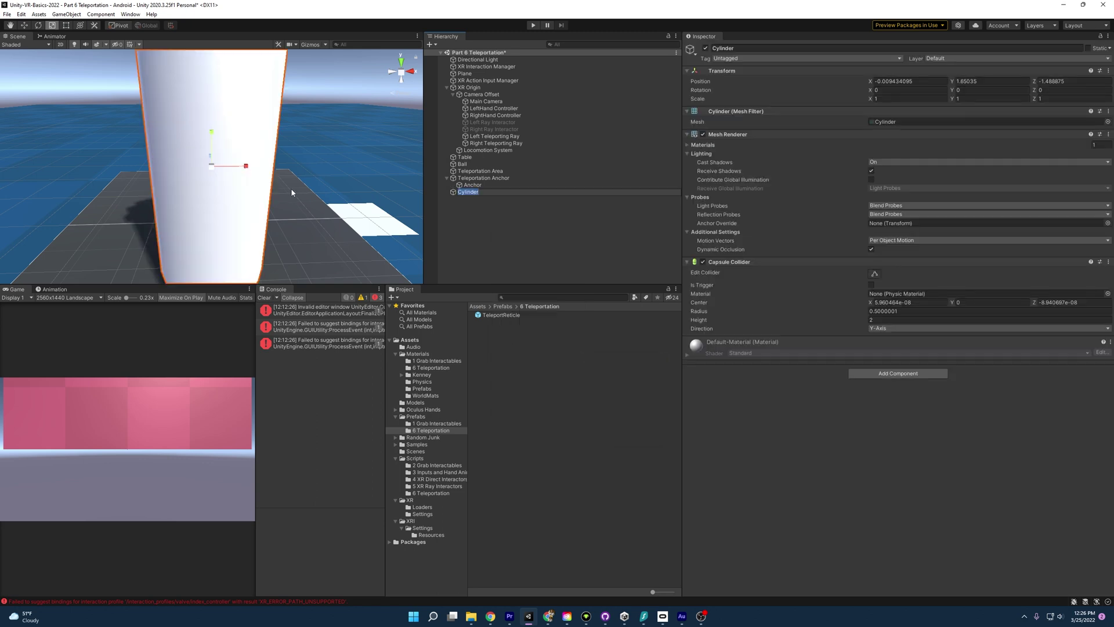
scroll(290, 188, "down", 5)
left_click_drag(214, 139, 213, 165)
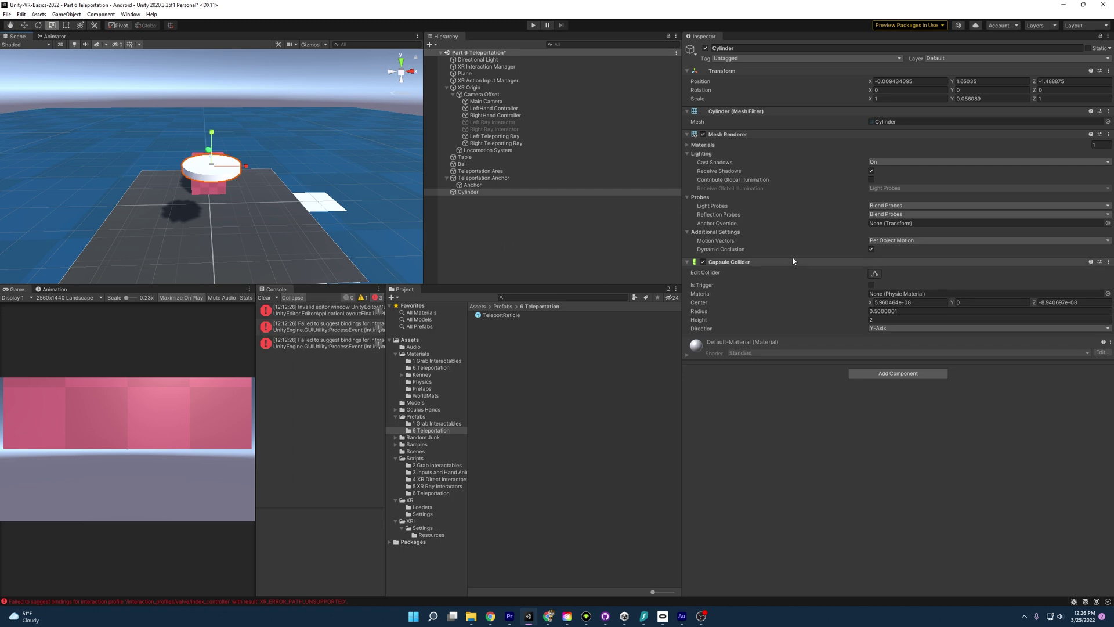
Remove the Capsule Collider from the flattened cylinder and delete the cylinder from the scene.
left_click(1108, 262)
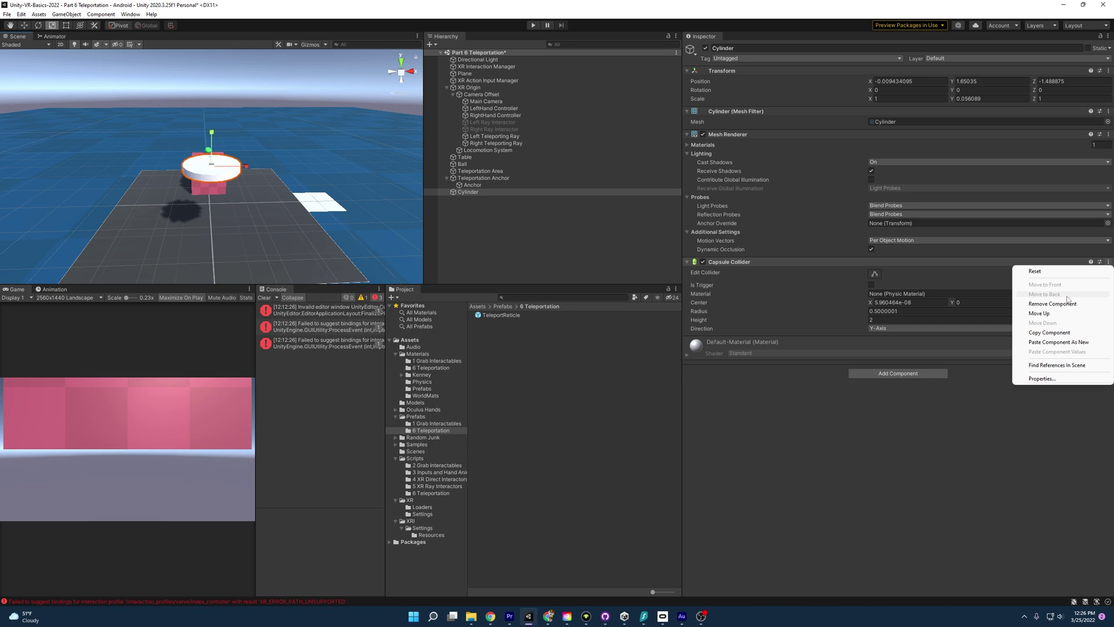
left_click(1069, 305)
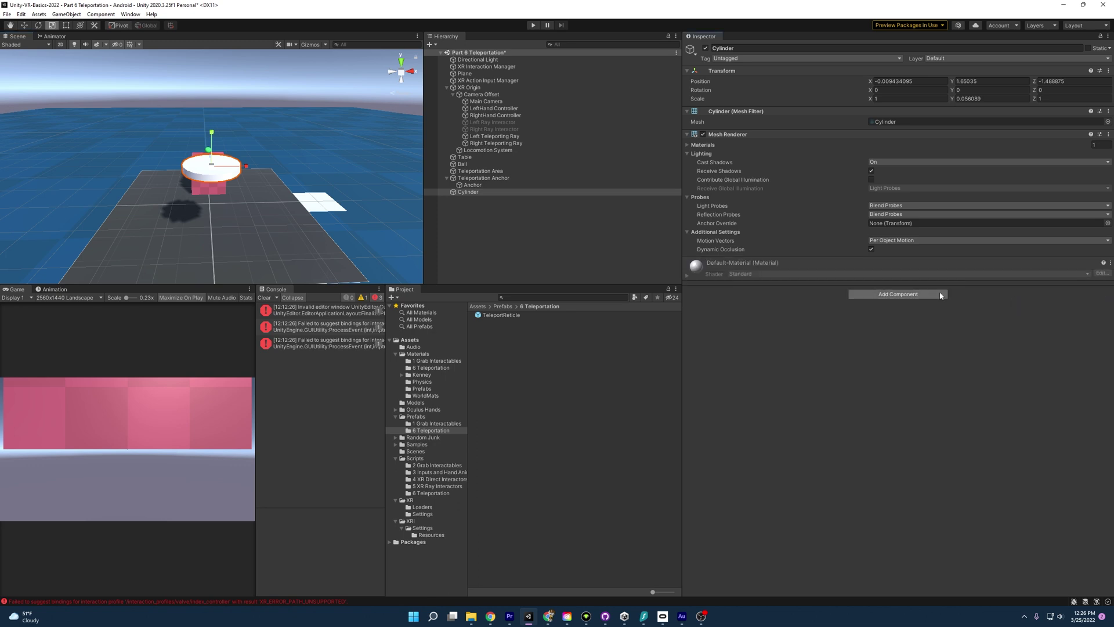
left_click(538, 214)
left_click(458, 192)
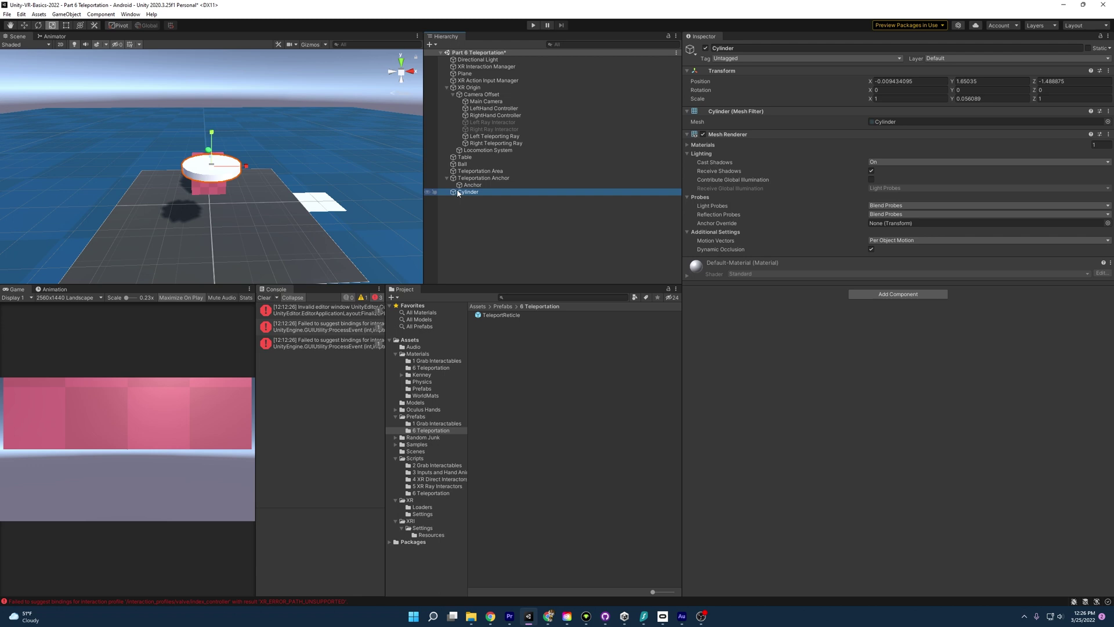
key("Delete")
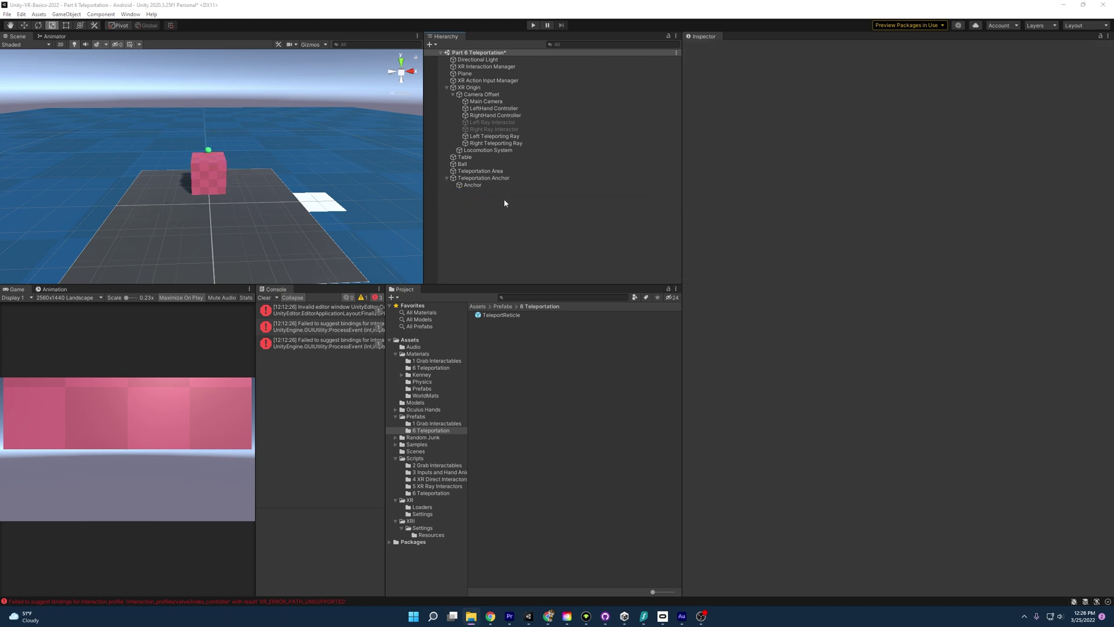
Assign the TeleportReticle prefab as the Custom Reticle of both the Teleportation Area and the Teleportation Anchor.
left_click(485, 172)
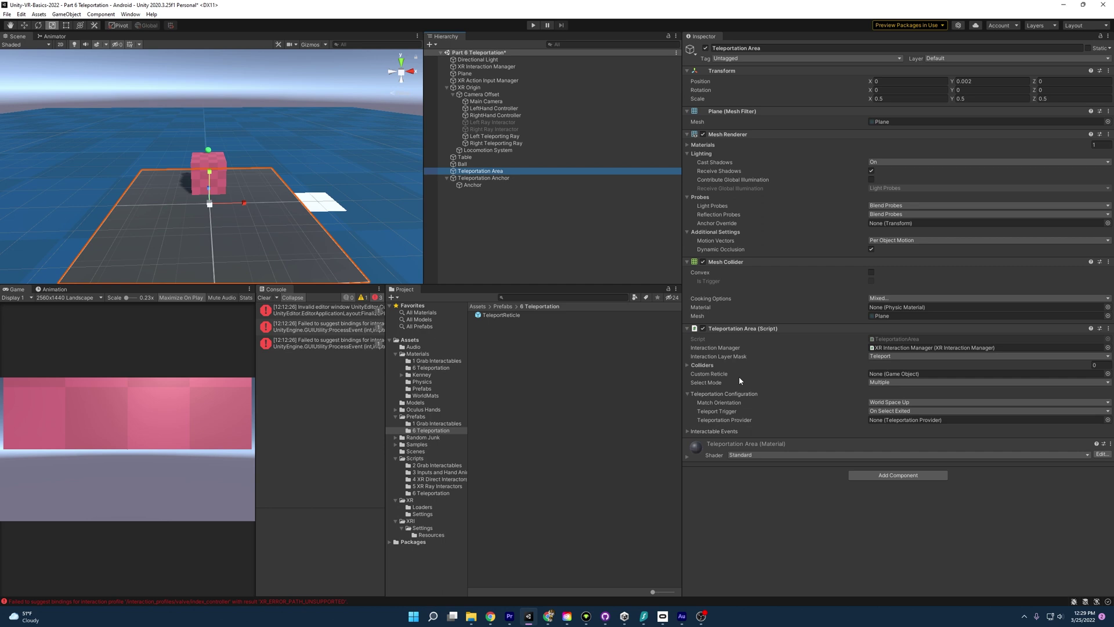
left_click_drag(511, 317, 907, 376)
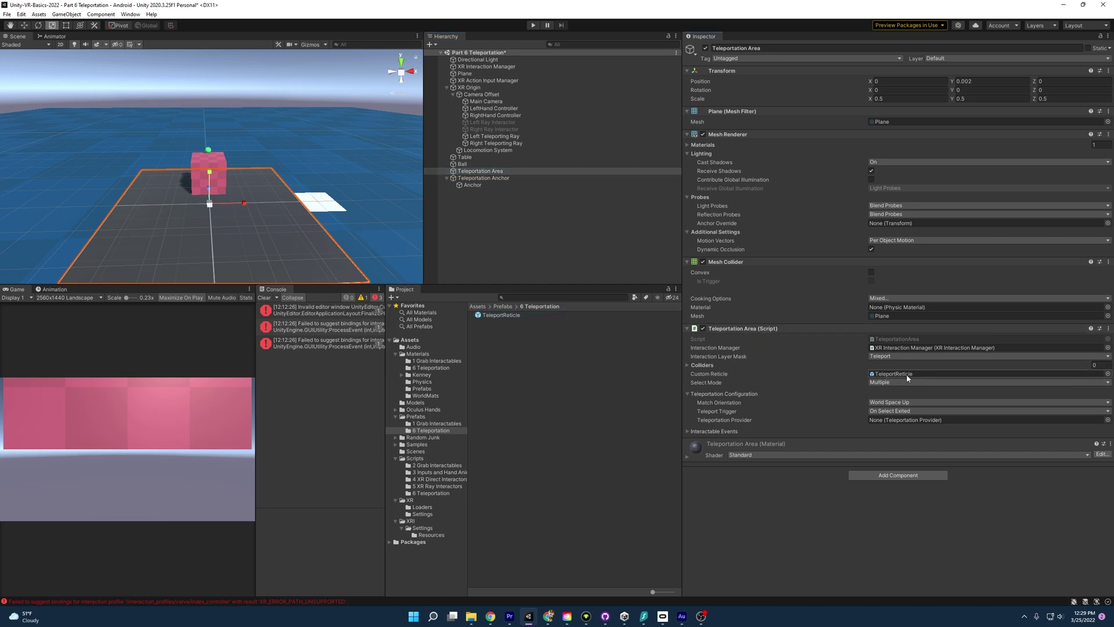
left_click(521, 180)
left_click_drag(501, 318, 905, 374)
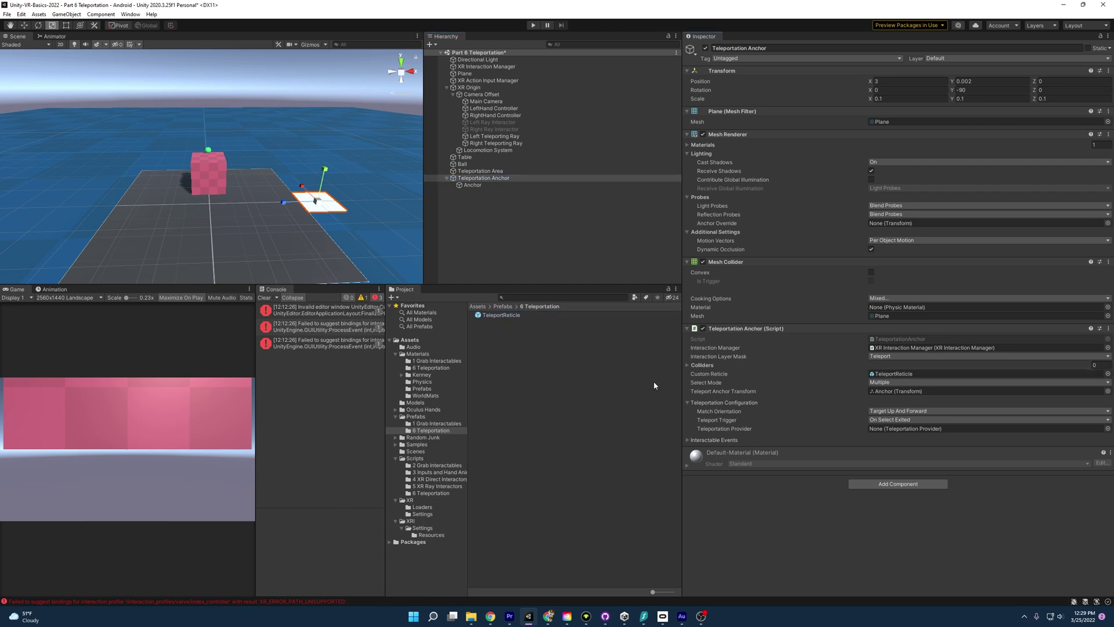
Copy the XR Ray Interactor component values from the Left Teleporting Ray to the Right Teleporting Ray.
left_click(556, 135)
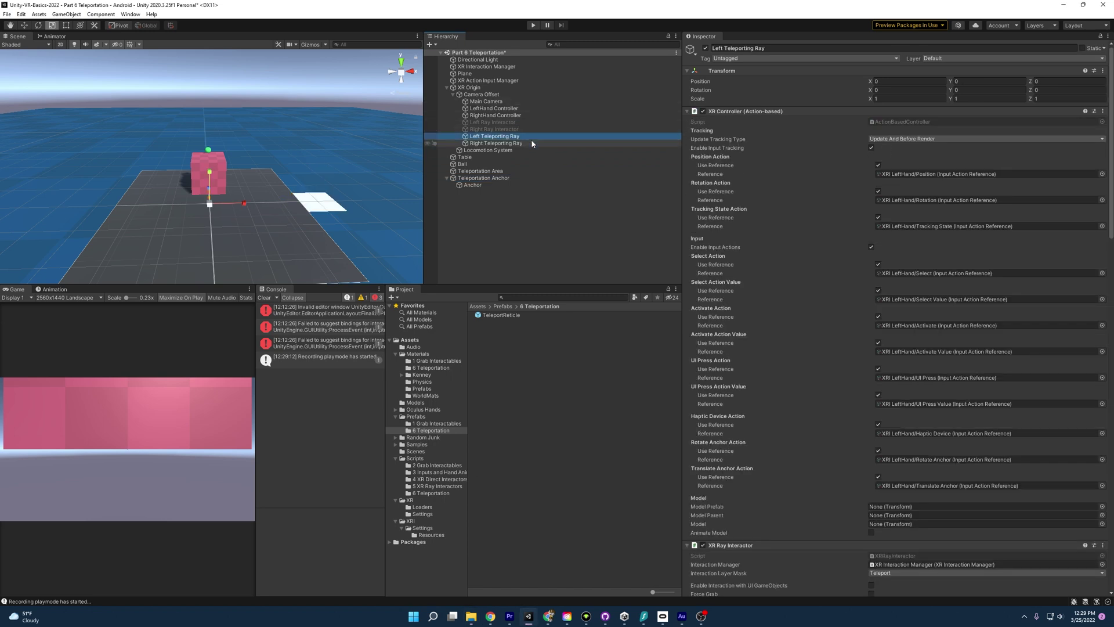
left_click(531, 142, "ctrl")
left_click(521, 144, "ctrl")
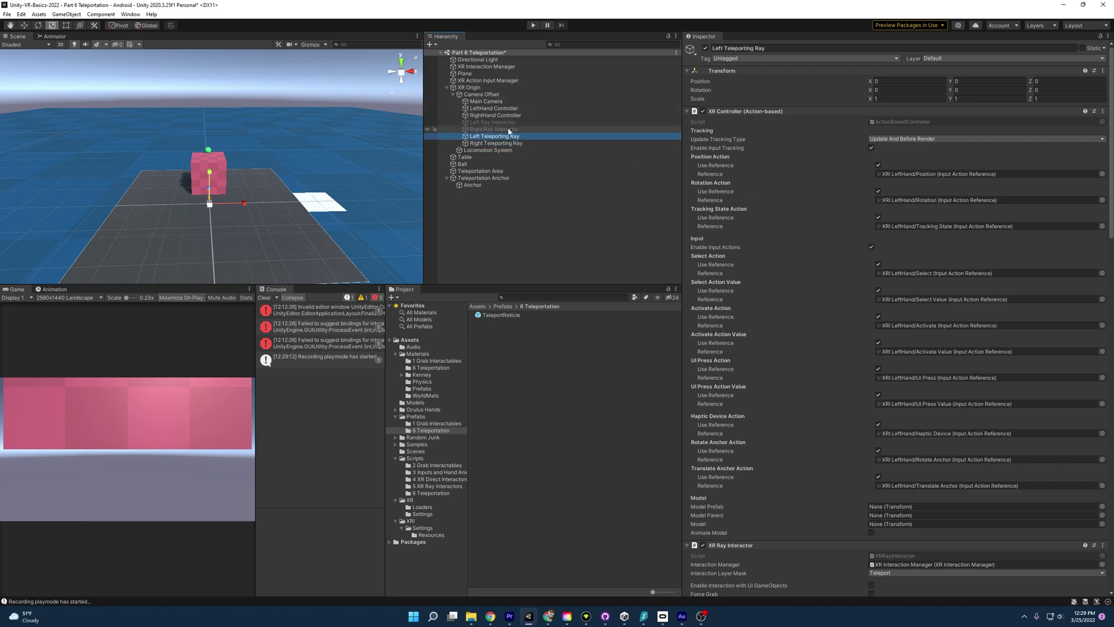
scroll(815, 187, "down", 3)
scroll(814, 191, "down", 12)
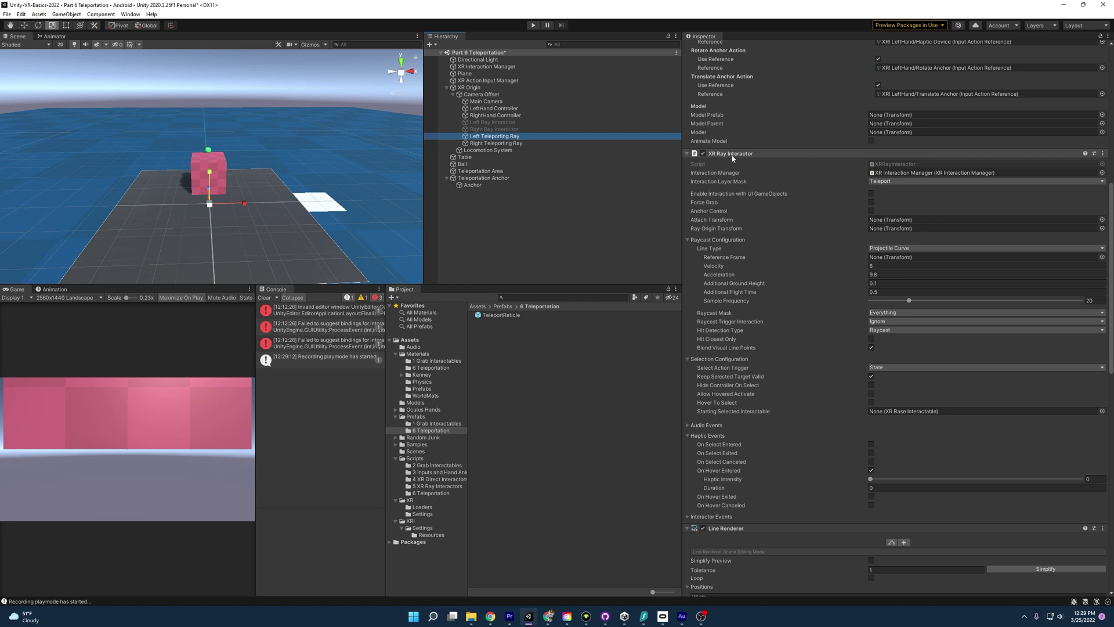
right_click(729, 155)
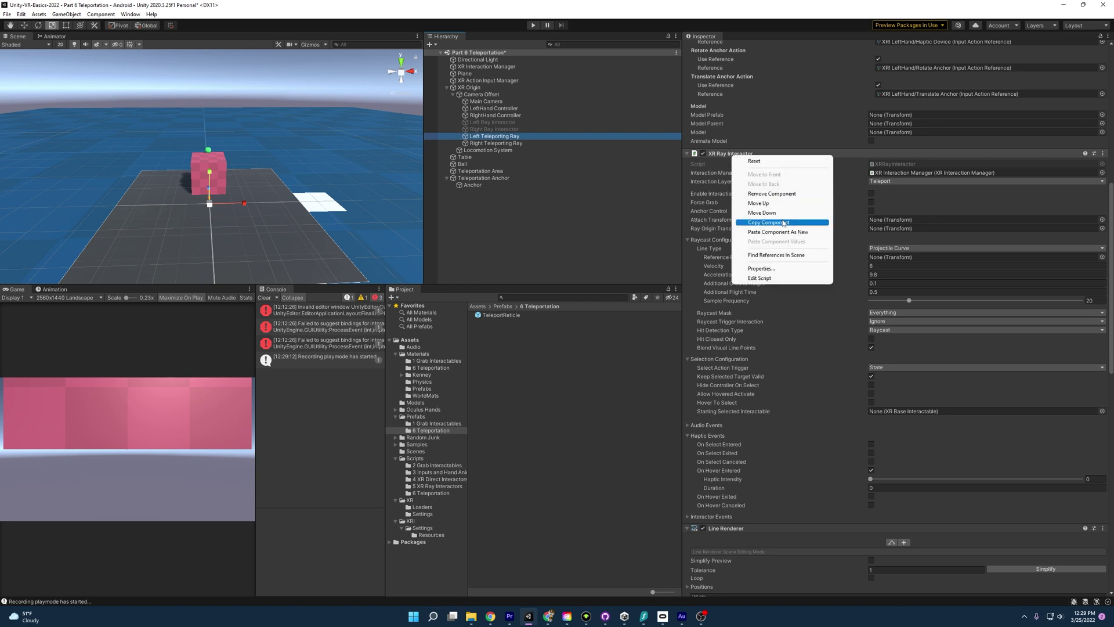
left_click(496, 143)
right_click(735, 154)
left_click(741, 161)
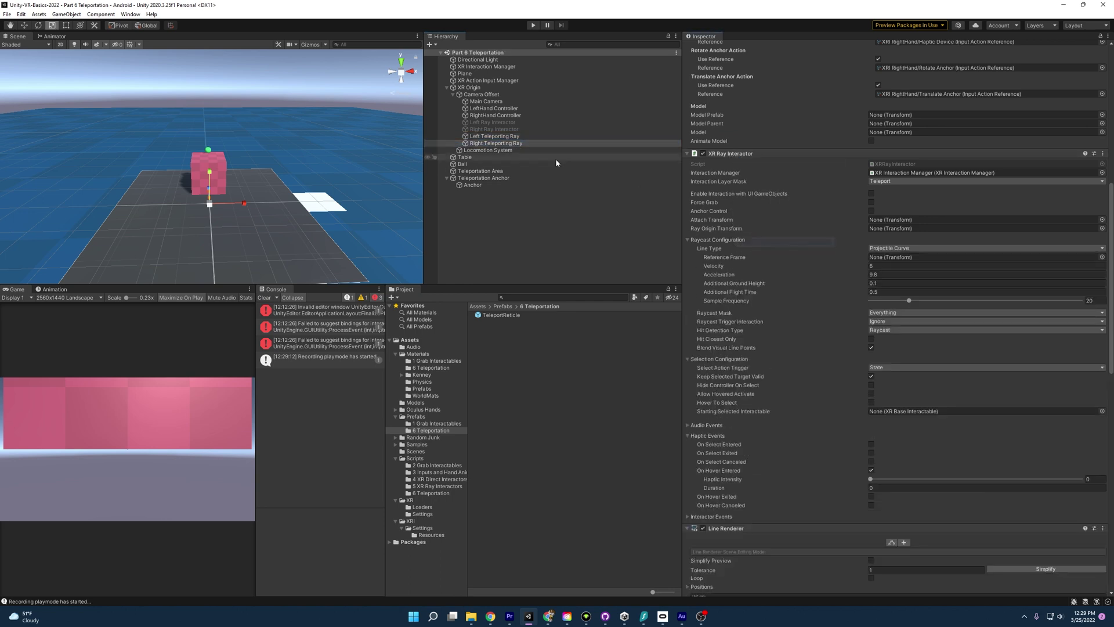
Copy the XR Interactor Line Visual component values from the Left Teleporting Ray to the Right Teleporting Ray.
left_click(519, 137)
scroll(775, 195, "down", 10)
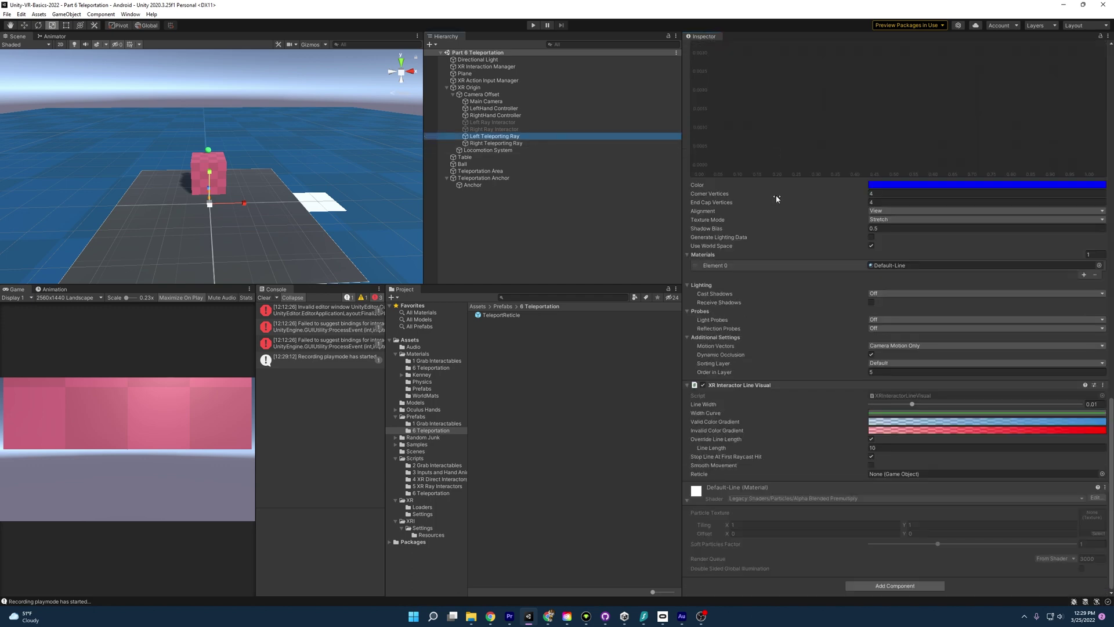
right_click(749, 389)
left_click(778, 448)
left_click(496, 143)
right_click(742, 384)
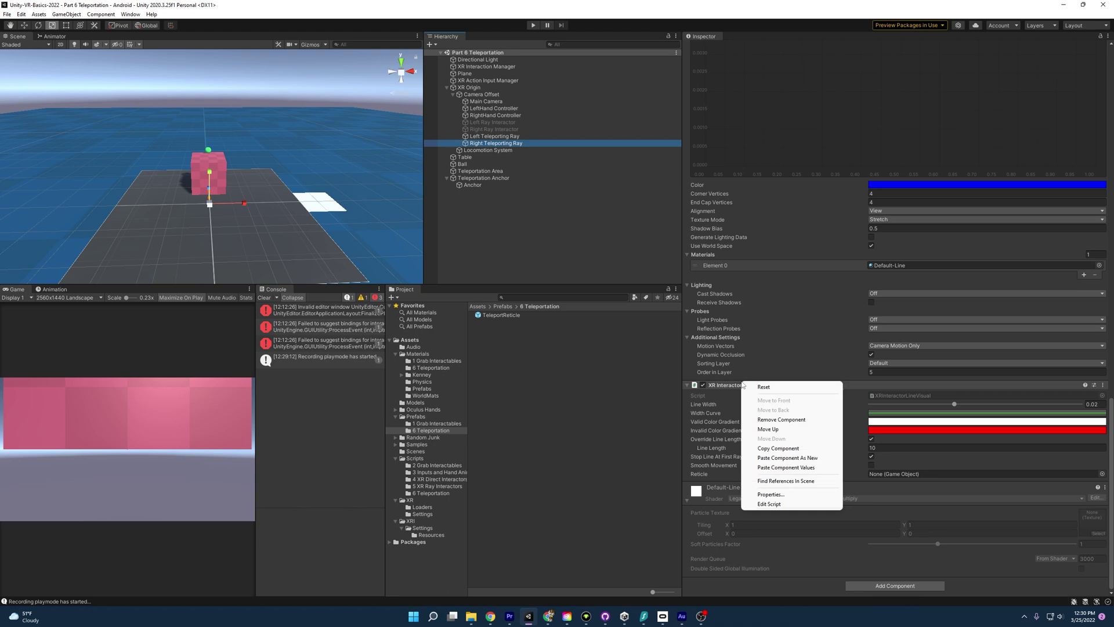
left_click(789, 467)
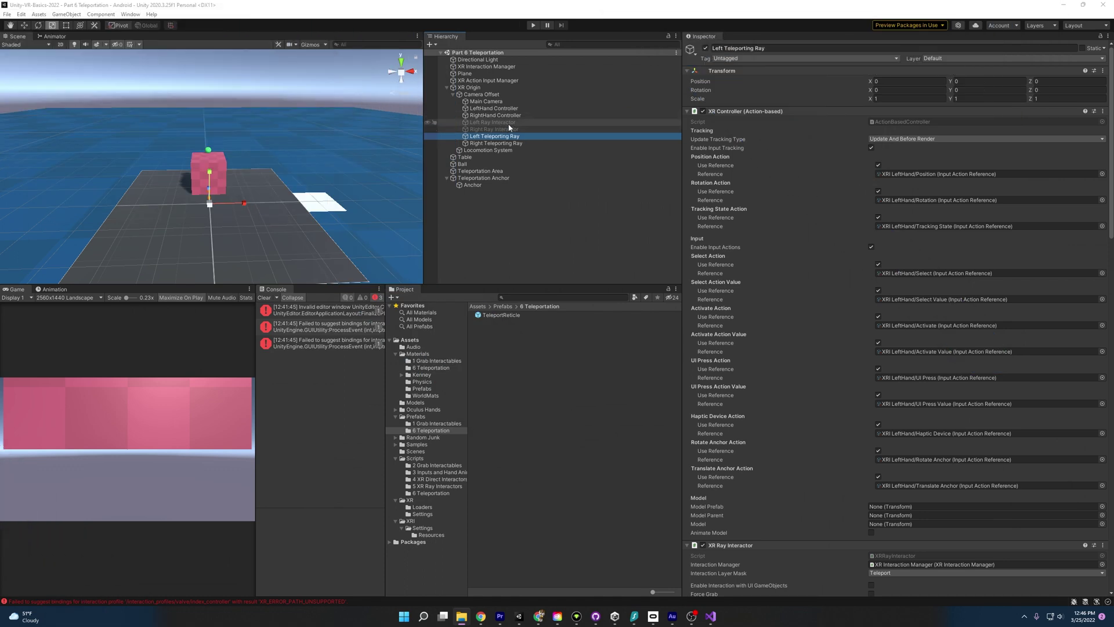
left_click(508, 122)
left_click(509, 139)
left_click(505, 122)
left_click(505, 135)
left_click(503, 123)
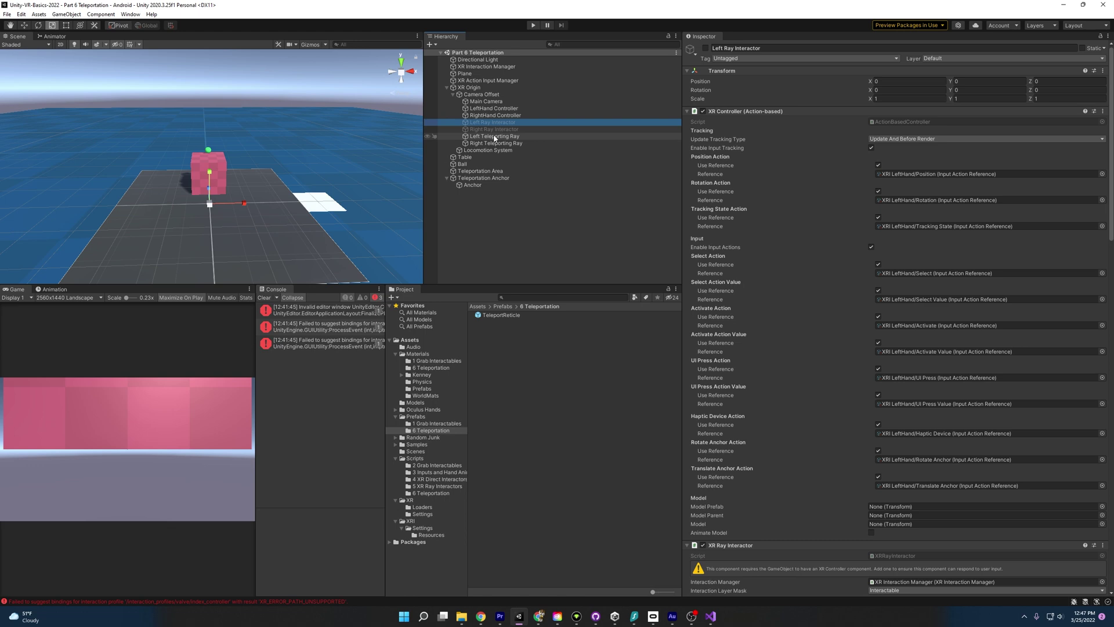
left_click(494, 137)
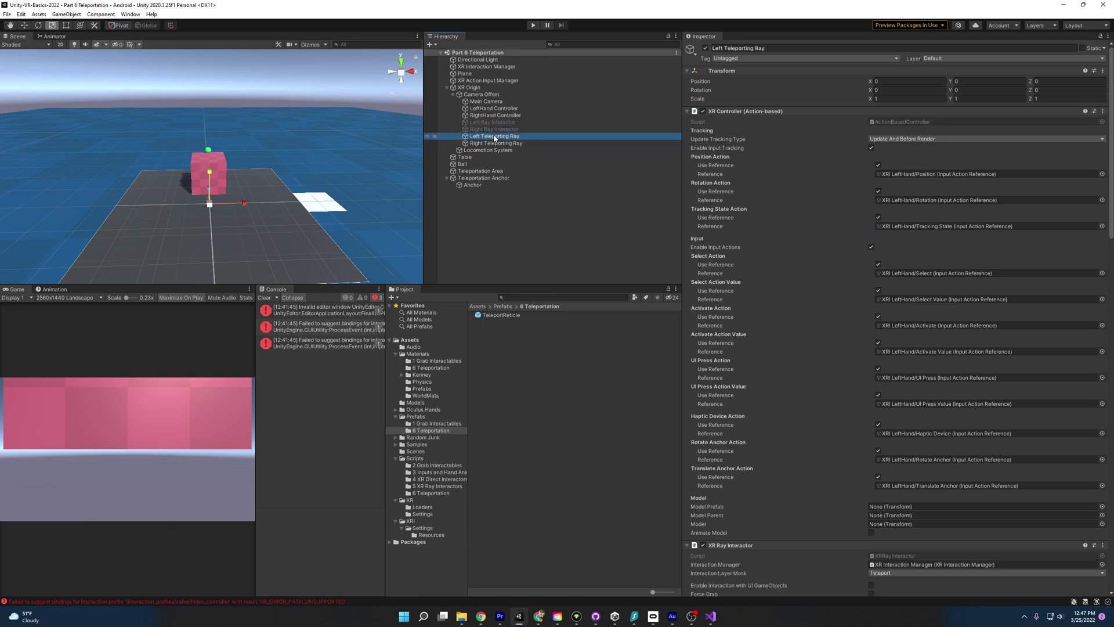
left_click(490, 143)
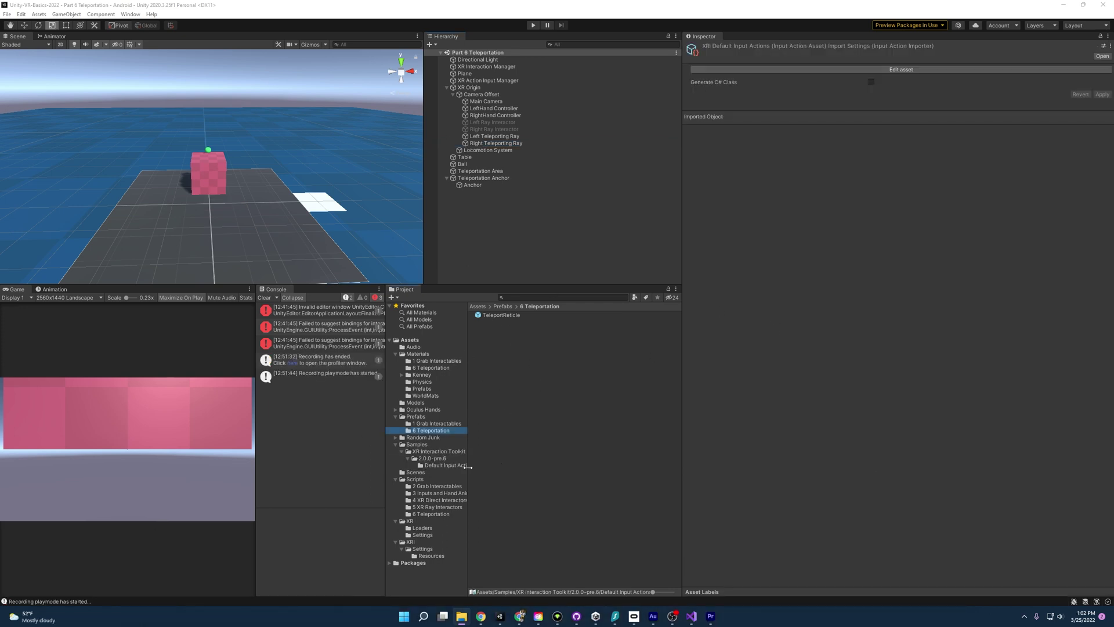
Open the XRI Default Input Actions asset and reveal the XRI LeftHand bindings of Move, Teleport Mode Cancel and Teleport Mode Activate.
left_click(461, 465)
double_click(513, 329)
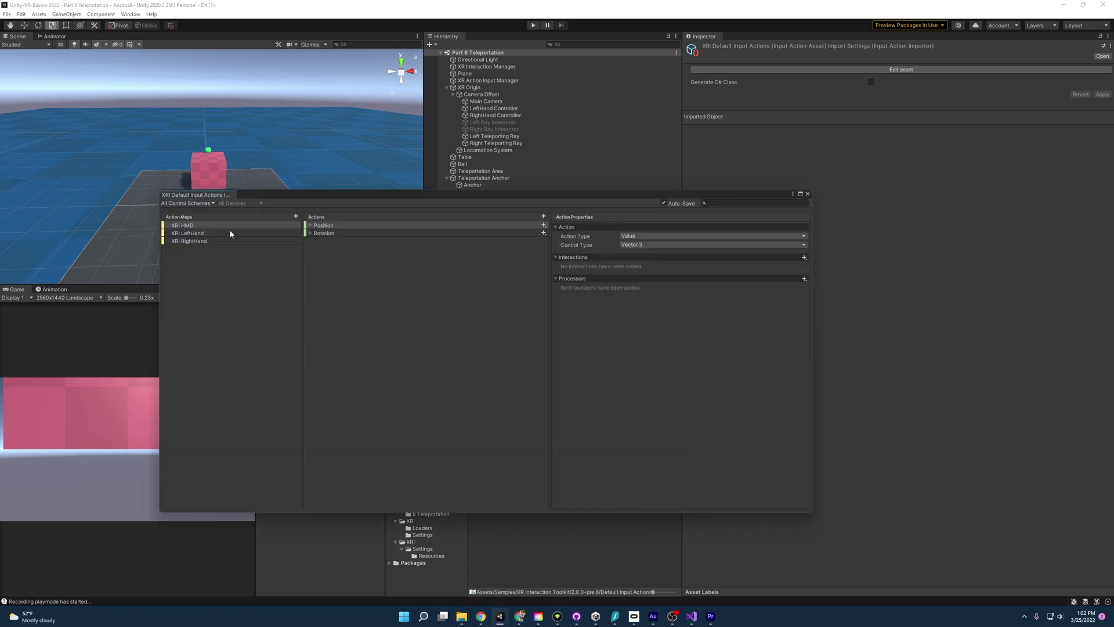
left_click(230, 234)
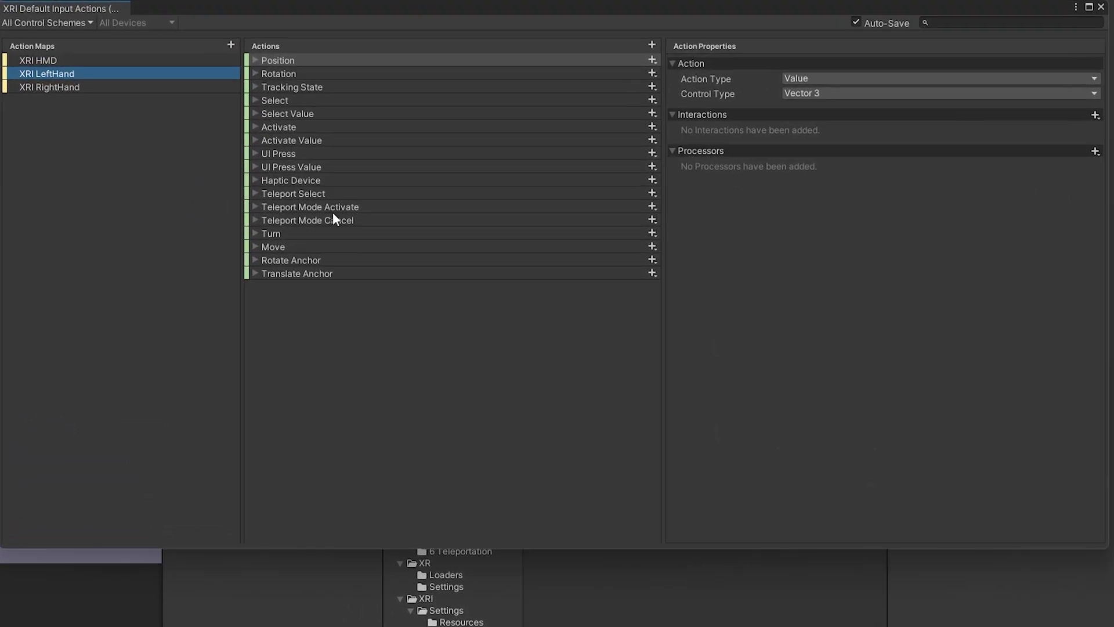
left_click(255, 246)
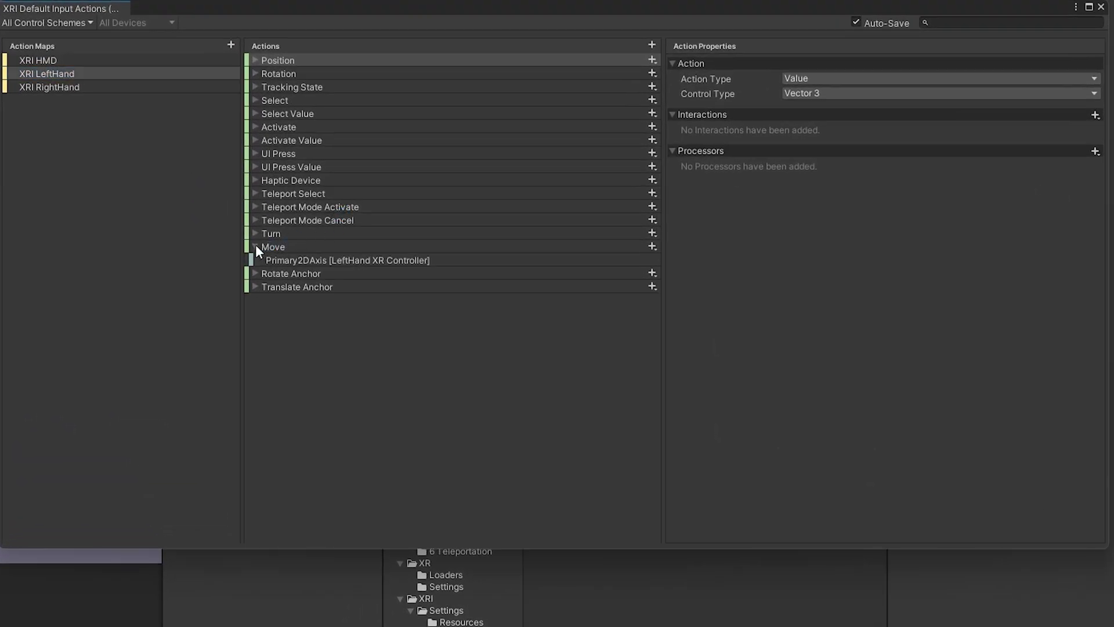
left_click(257, 220)
left_click(255, 207)
Reveal the XRI RightHand bindings of the Teleport Mode Activate and Move actions.
left_click(67, 86)
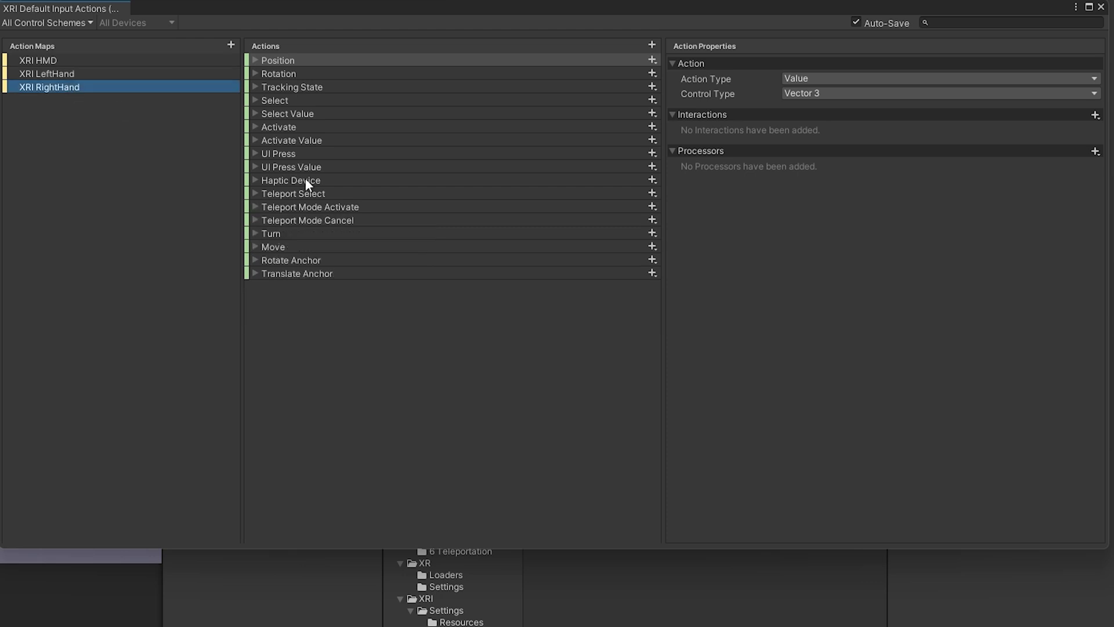
left_click(256, 207)
left_click(256, 247)
left_click(255, 287)
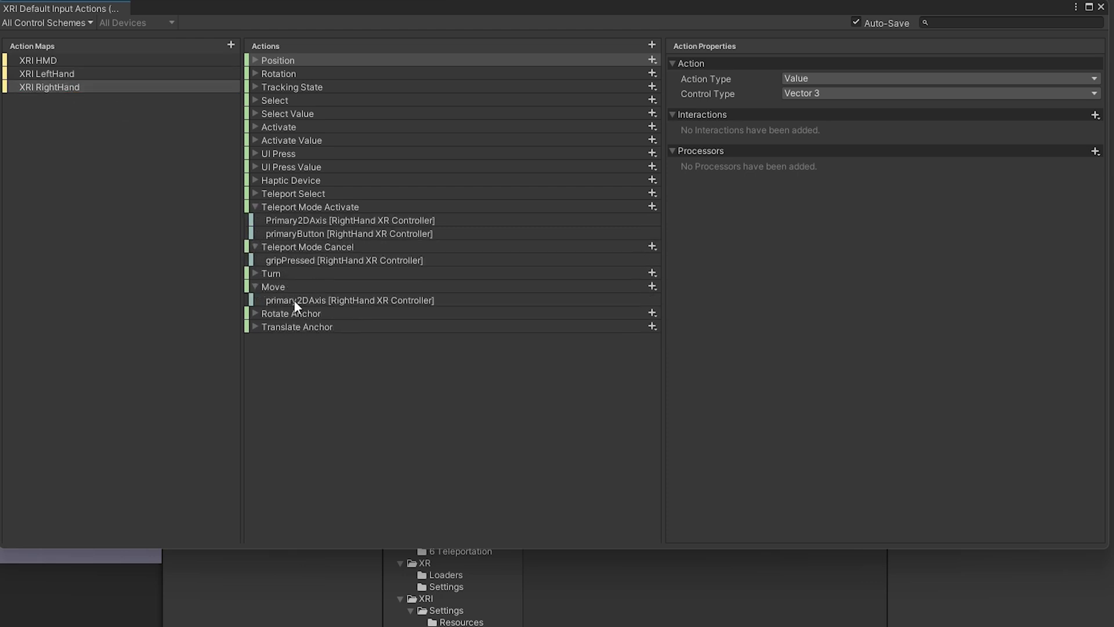
Compare the binding properties of the Move action's Primary2DAxis in the XRI RightHand and XRI LeftHand action maps.
left_click(296, 300)
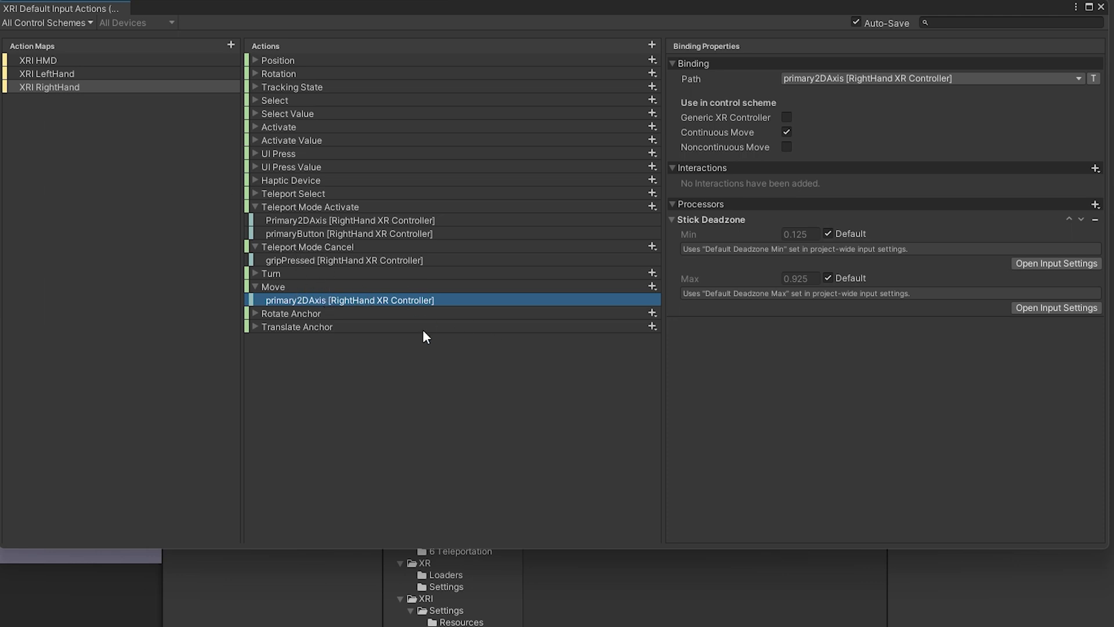
left_click(65, 75)
left_click(332, 301)
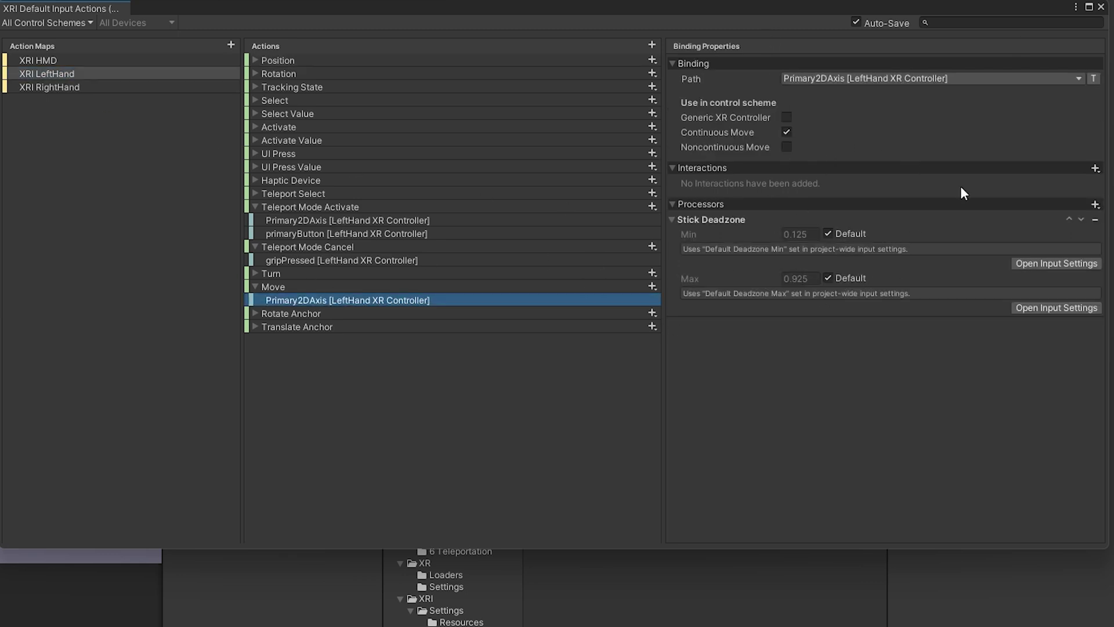
left_click(64, 86)
left_click(402, 300)
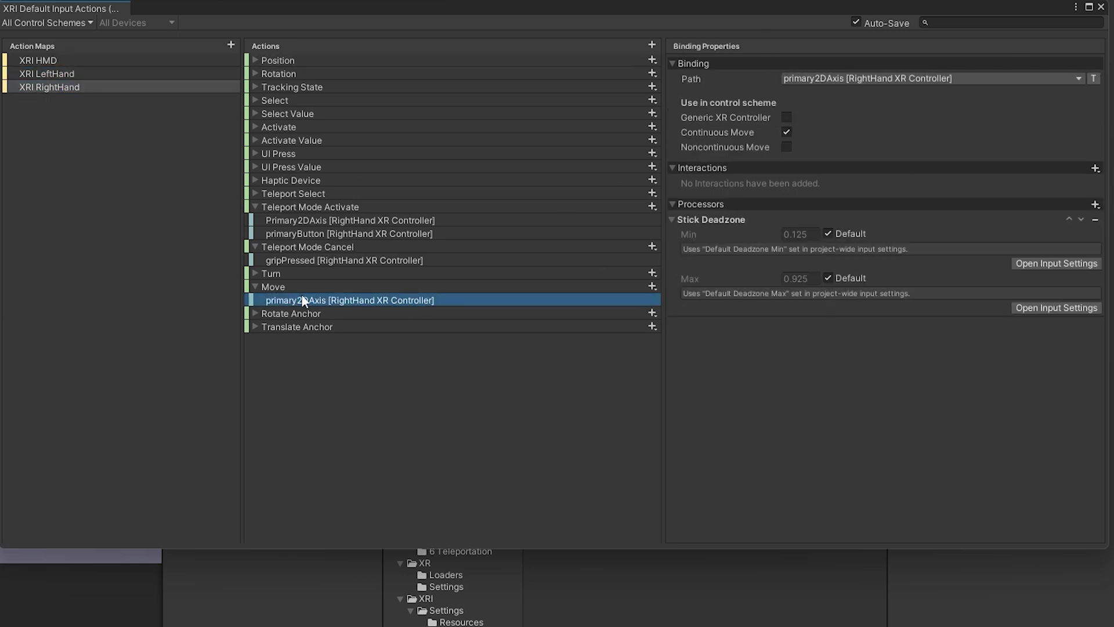